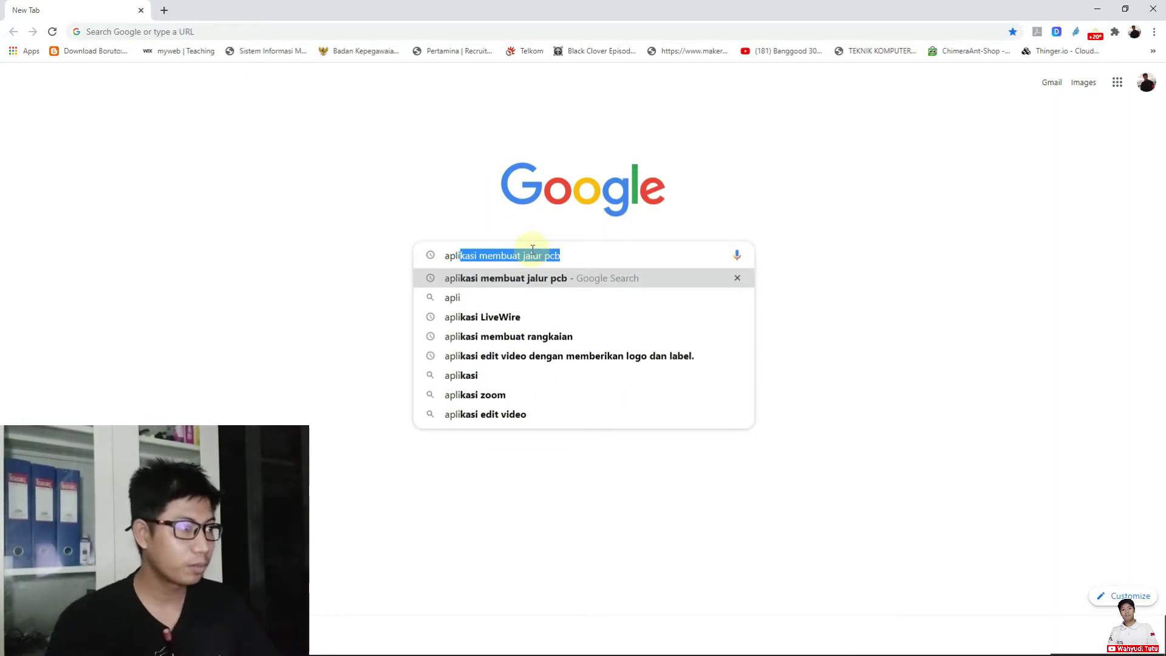
# Search Google for "aplikasi membuat jalur pcb" and show the image results.
pyautogui.click(595, 260)
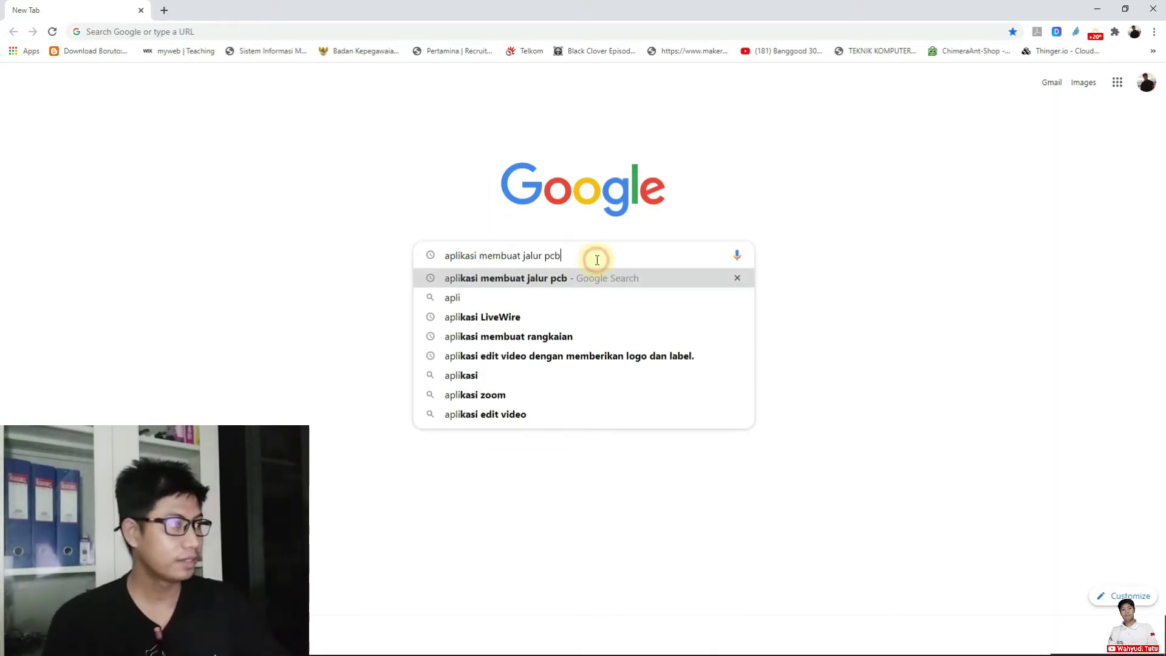
pyautogui.press('Return')
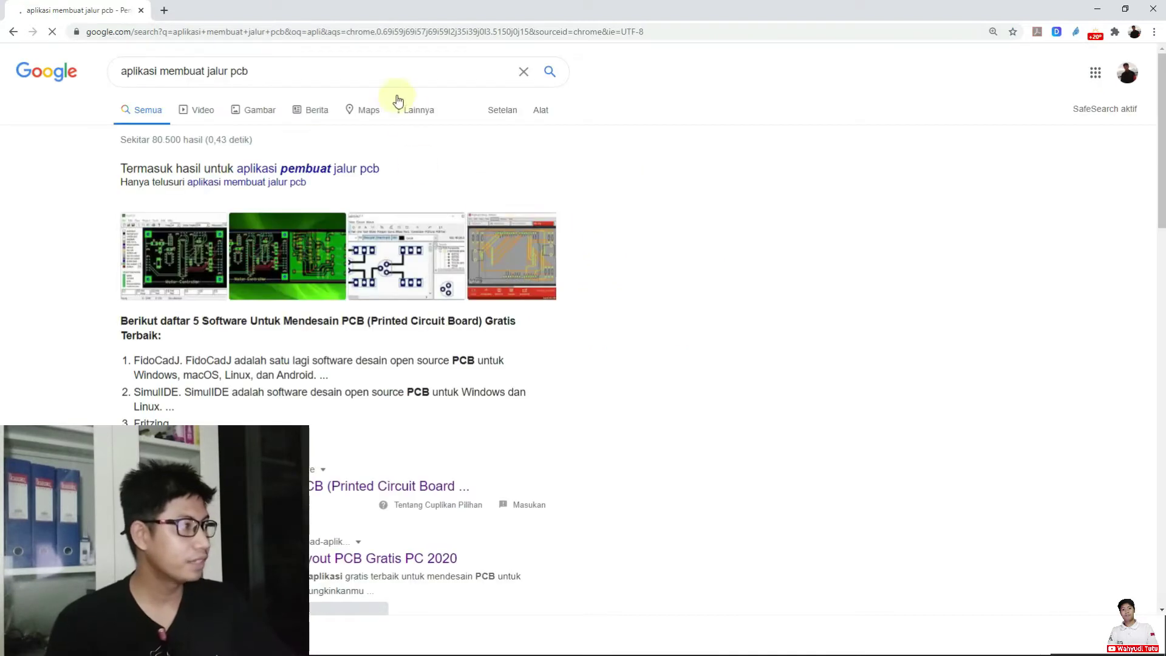
pyautogui.scroll(-2, 203, 190)
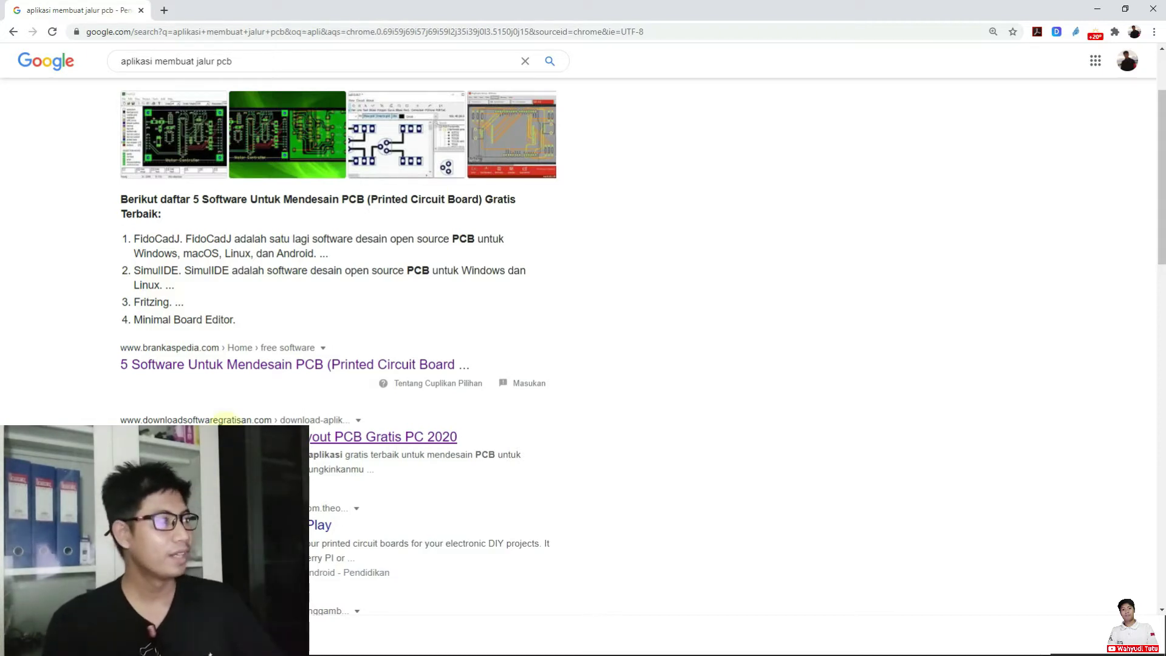
pyautogui.scroll(3, 242, 347)
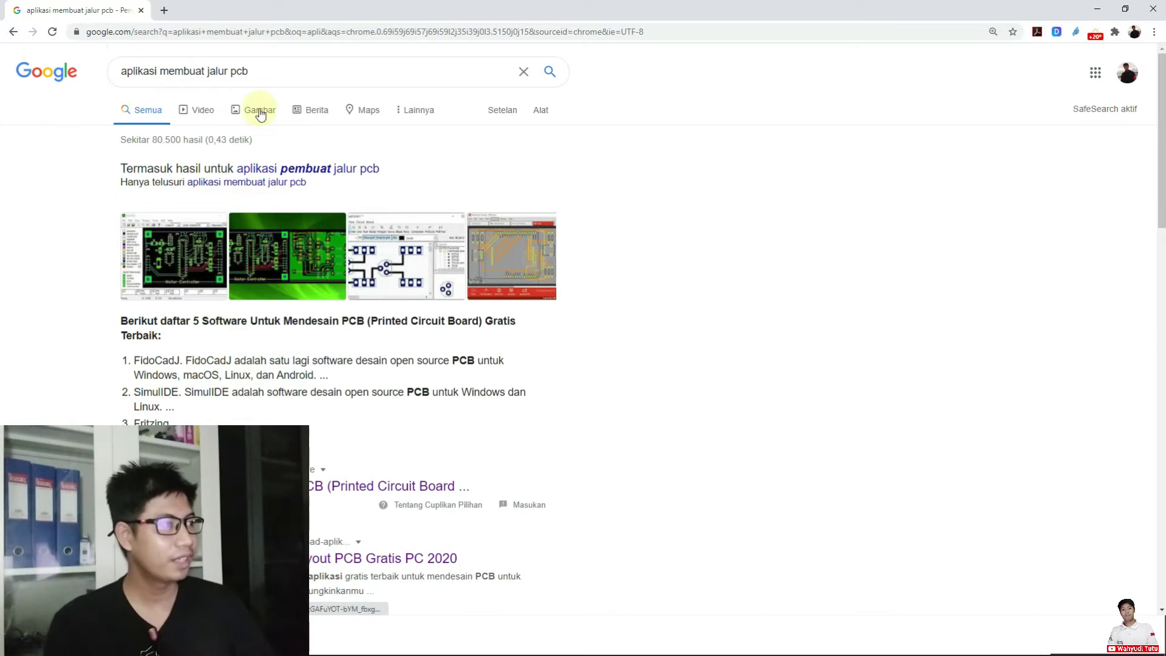
pyautogui.click(259, 111)
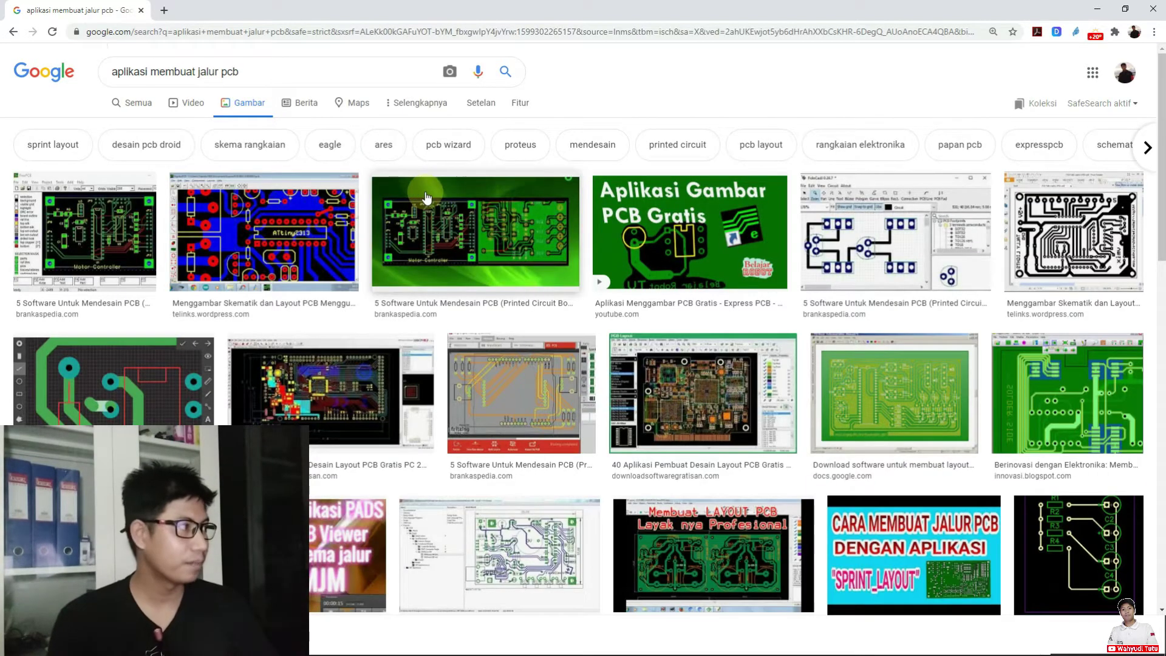
# Preview several PCB design software images, including the FreePCB, ATtiny2313 layout, FidoCadJ and SimulIDE results.
pyautogui.click(91, 230)
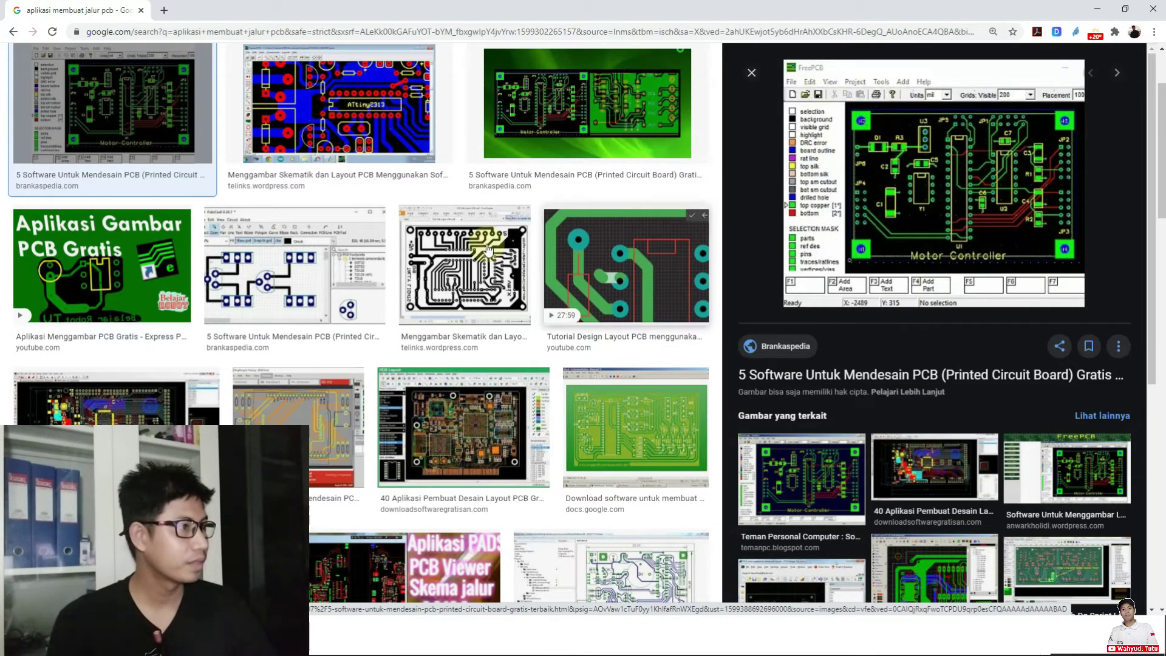
pyautogui.scroll(2, 488, 249)
pyautogui.click(328, 106)
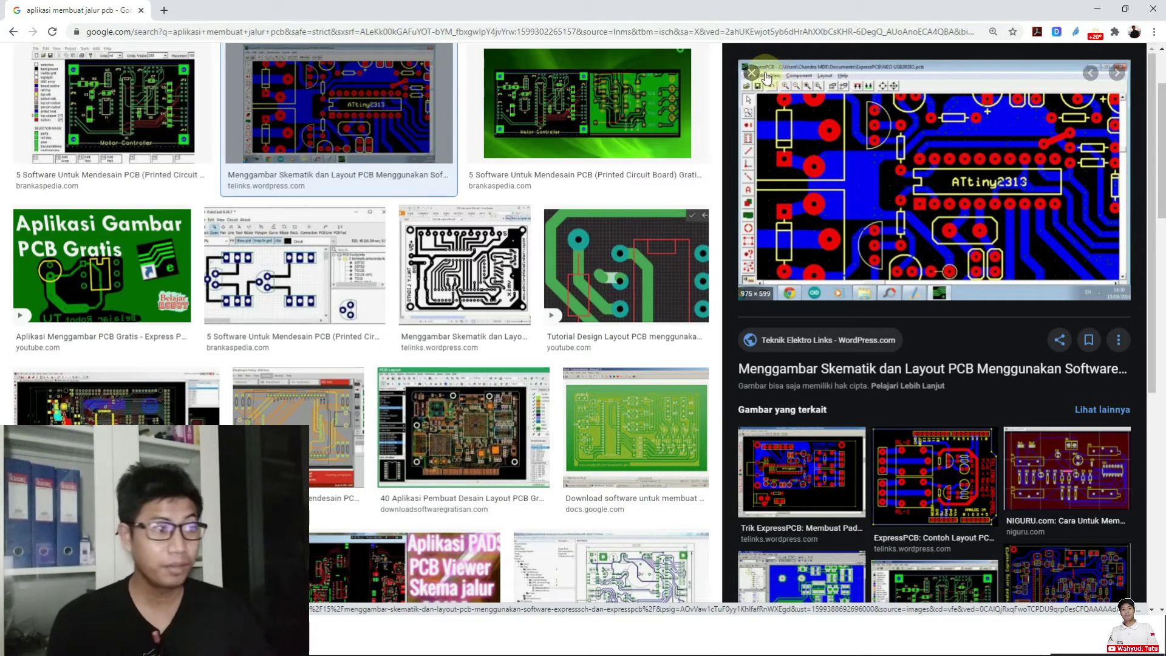
pyautogui.click(668, 390)
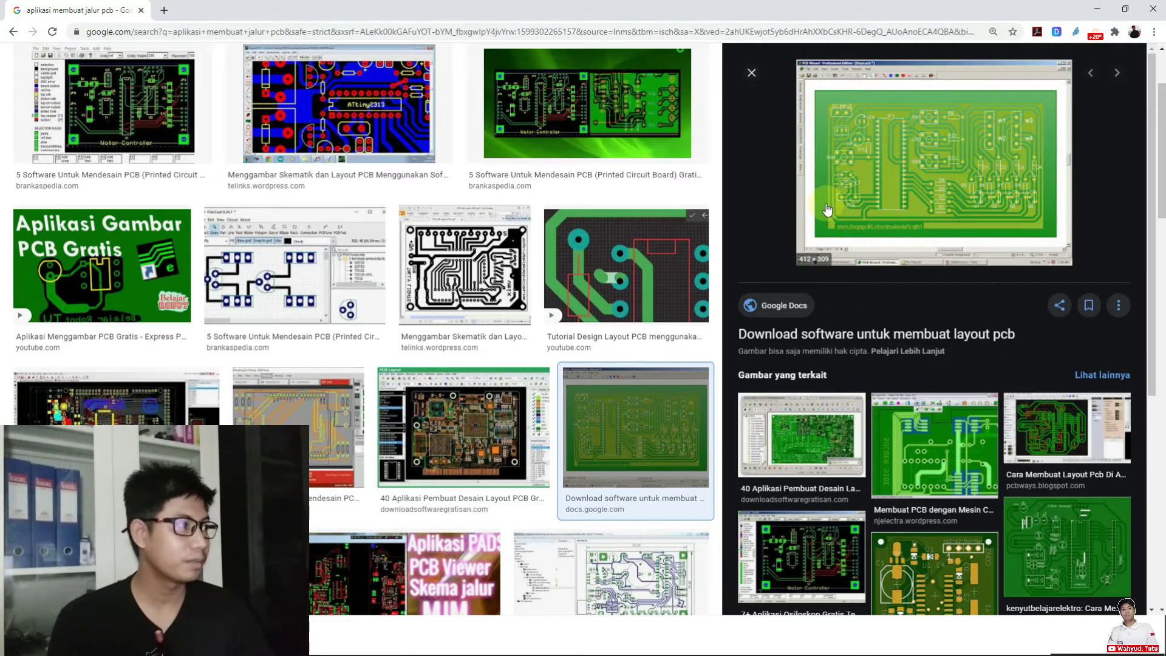
pyautogui.click(445, 267)
pyautogui.click(316, 250)
pyautogui.scroll(-5, 226, 288)
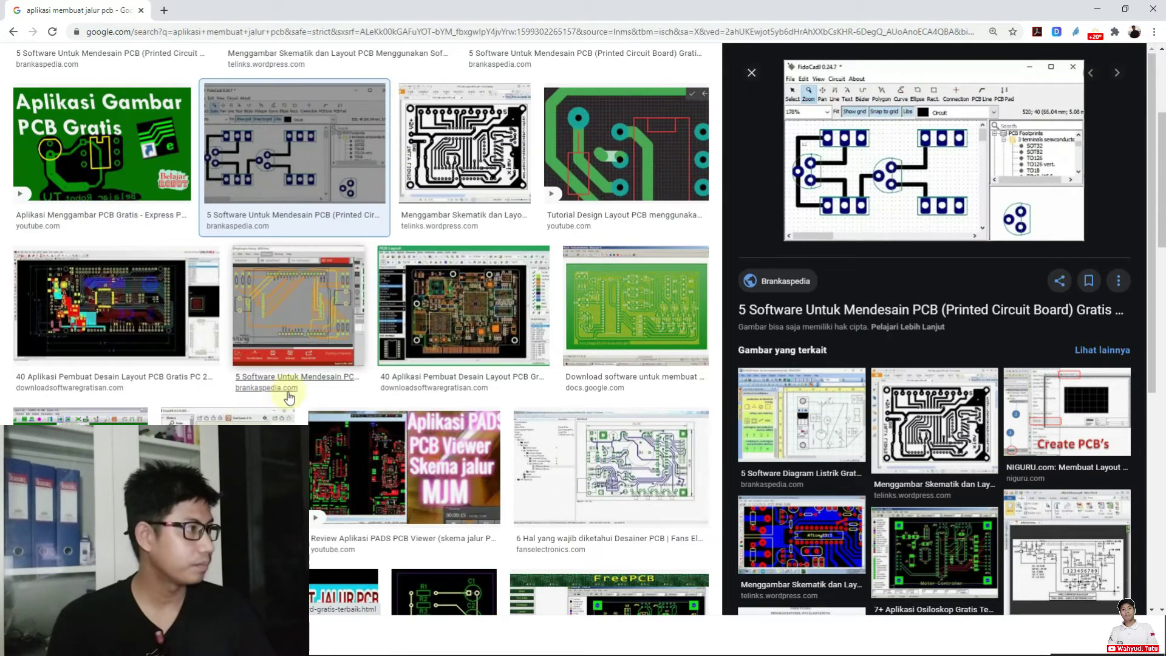
pyautogui.click(226, 288)
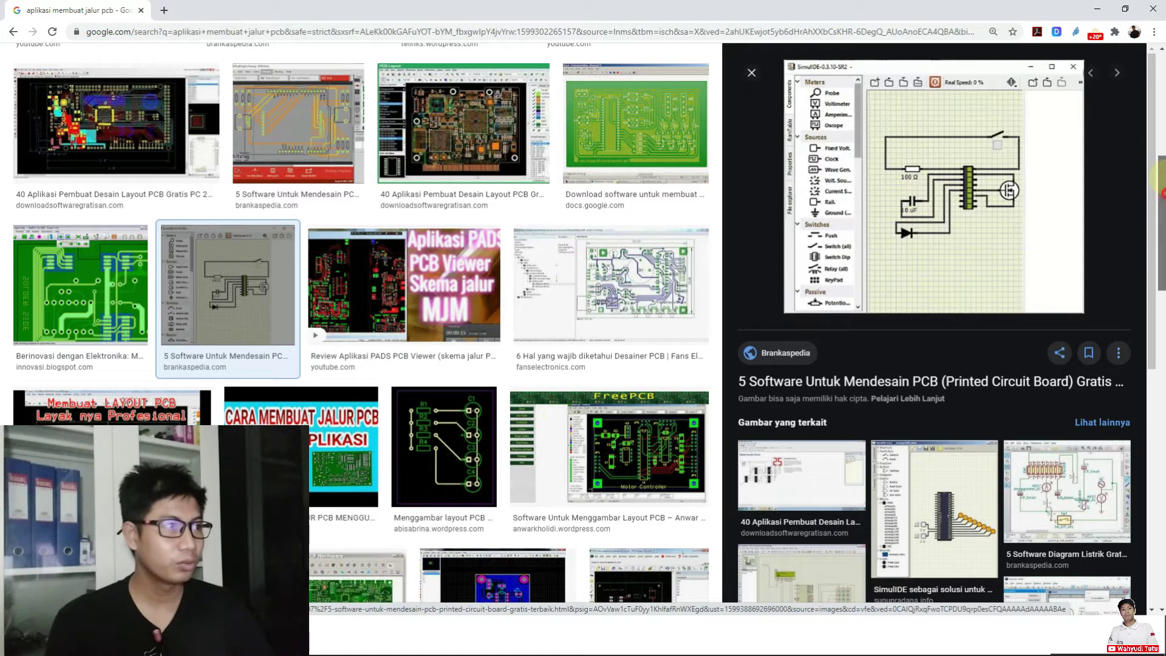
pyautogui.scroll(7, 853, 151)
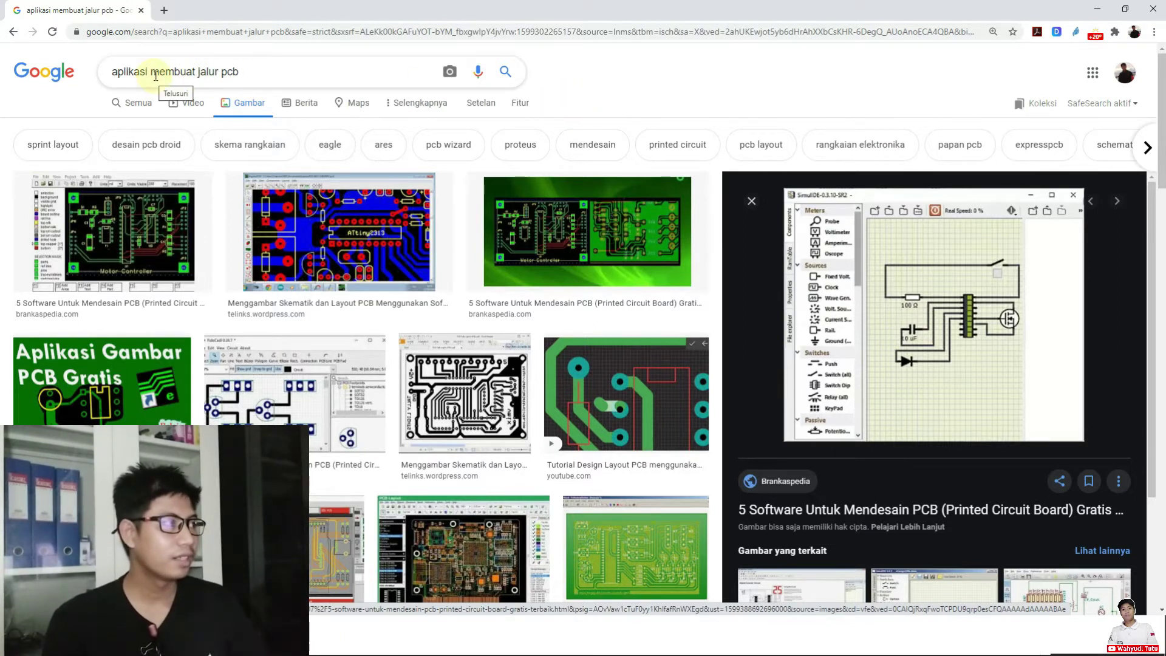
# Refine the image search to "aplikasi membuat jalur pcb diptrace".
pyautogui.click(246, 74)
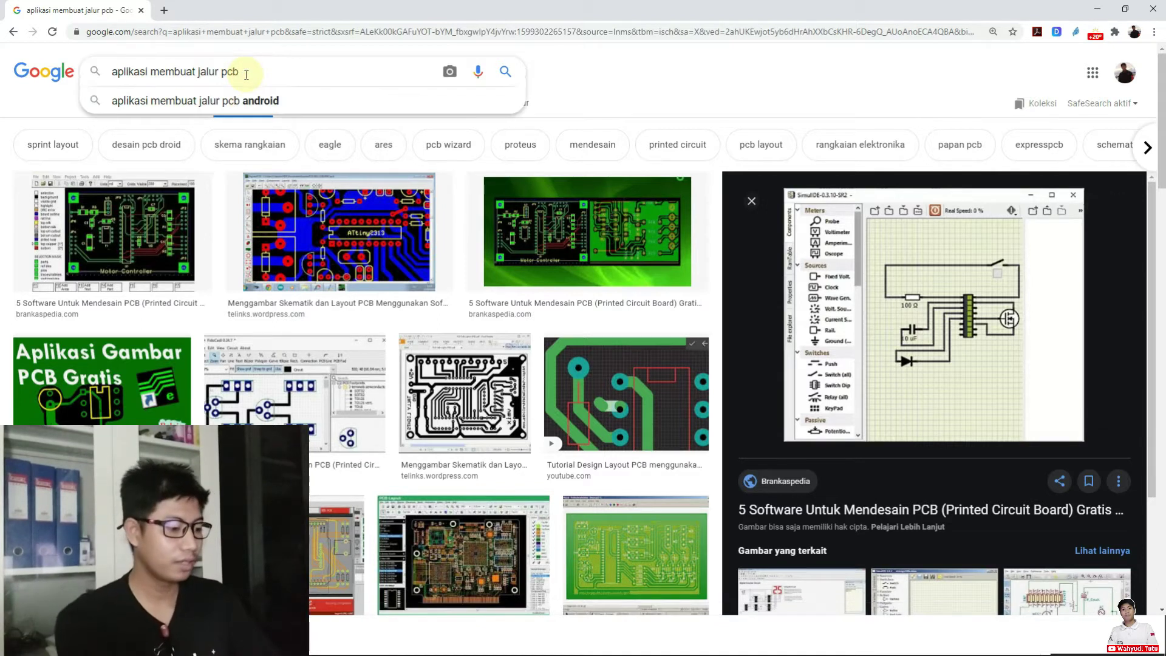
pyautogui.write('diptr')
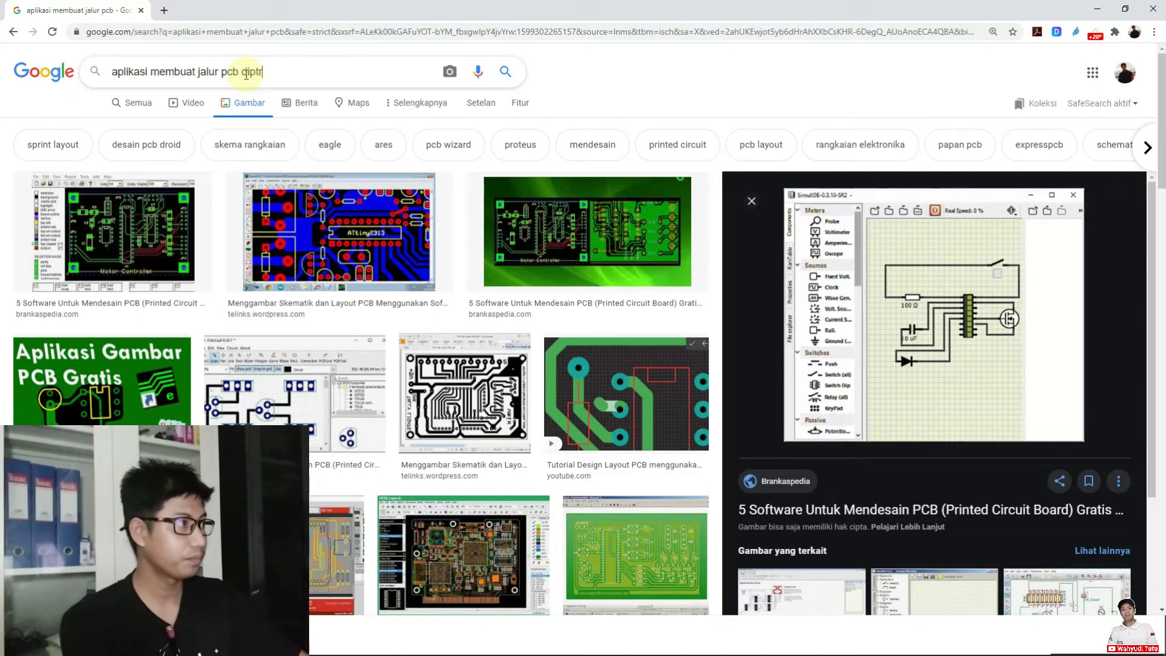
pyautogui.write('ace')
pyautogui.press('Return')
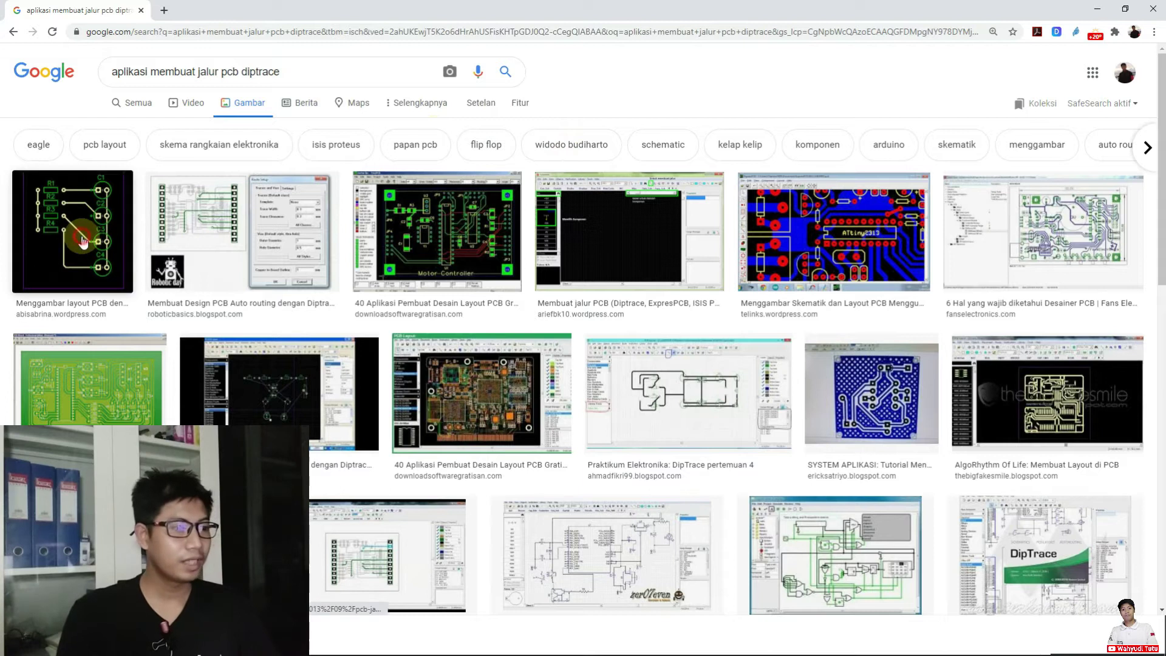
# Open the article "Menggambar layout PCB dengan software DIPTRACE" from the first image result and review its download and layout sections.
pyautogui.click(118, 208)
pyautogui.scroll(-1, 972, 292)
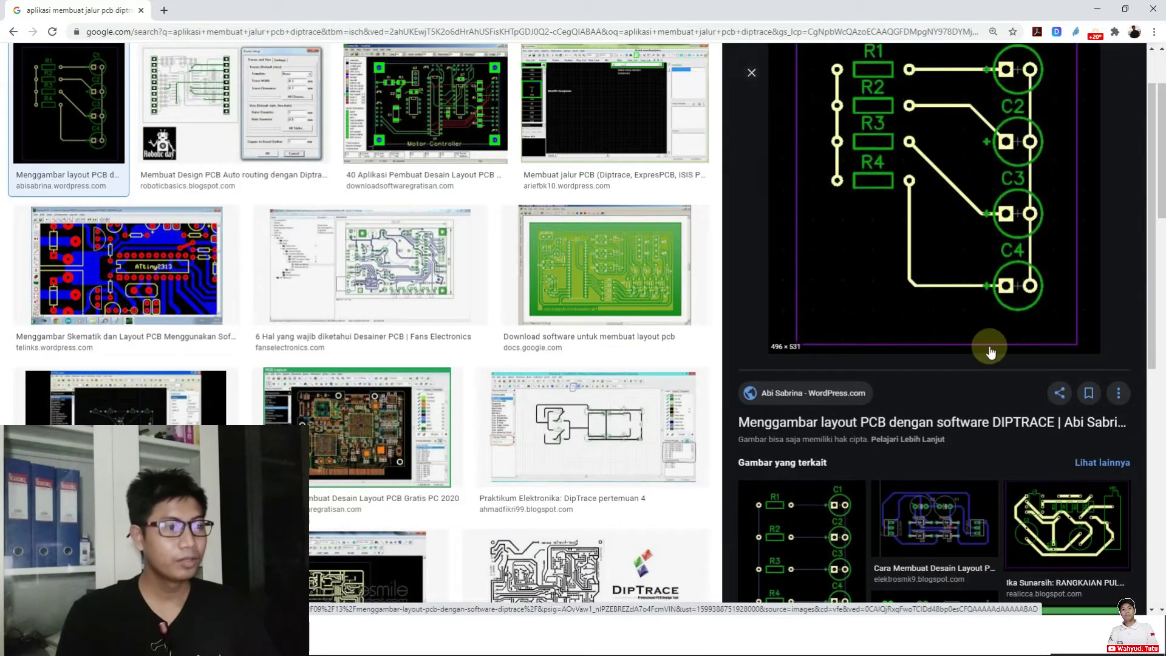
pyautogui.click(990, 424)
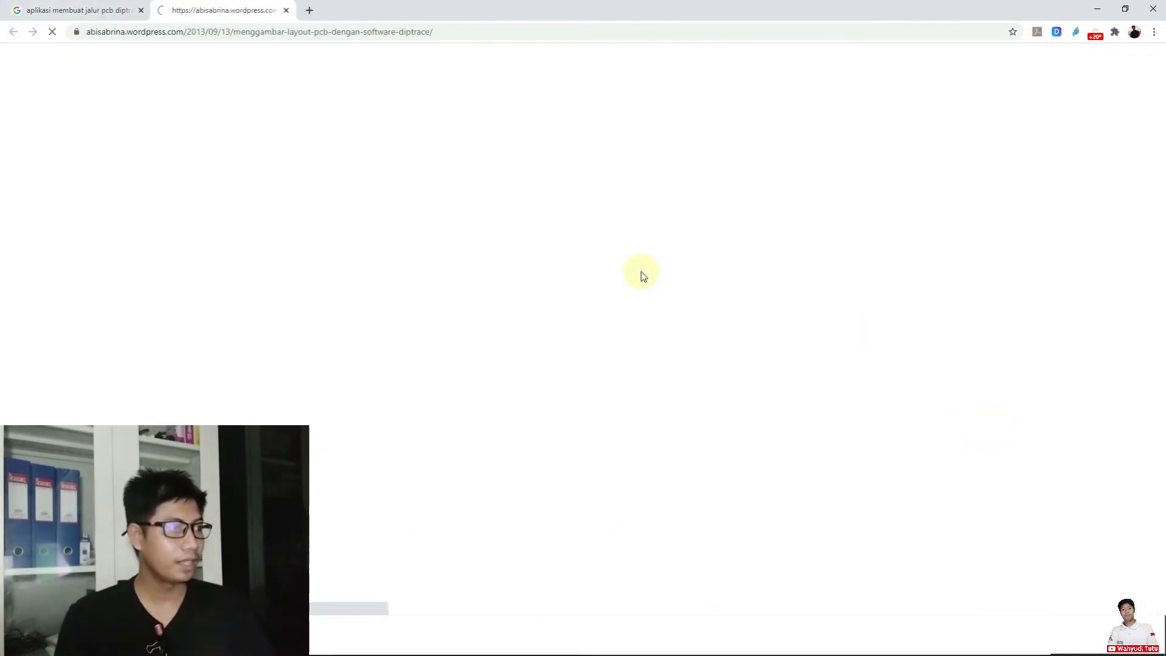
pyautogui.scroll(-10, 639, 254)
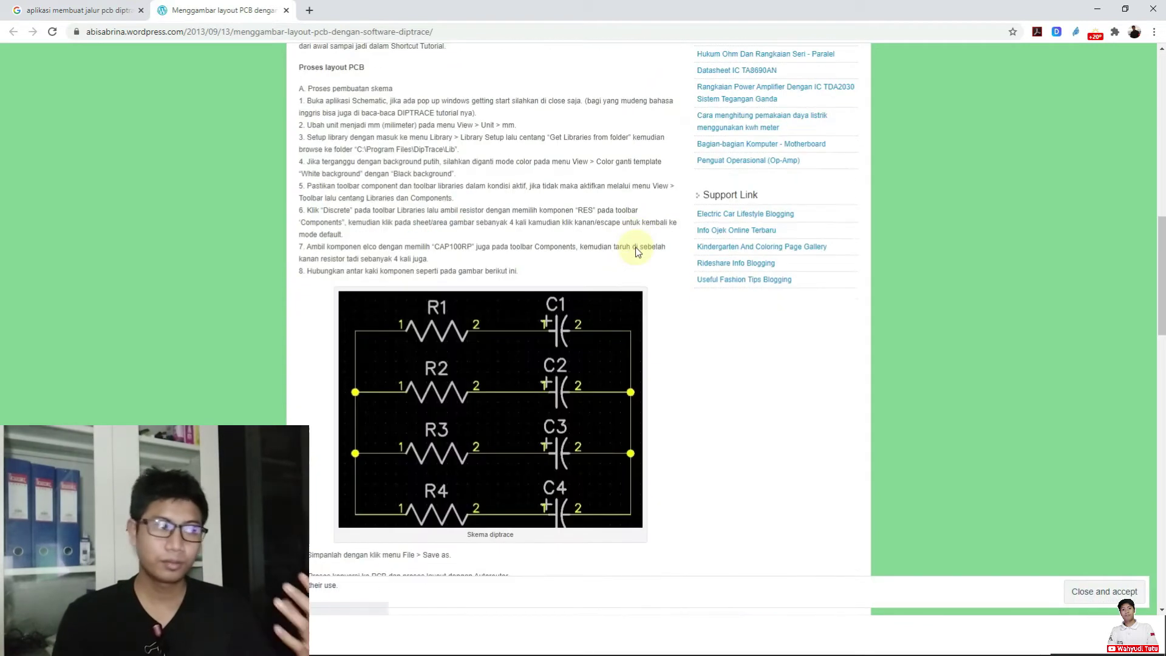
pyautogui.scroll(-3, 632, 246)
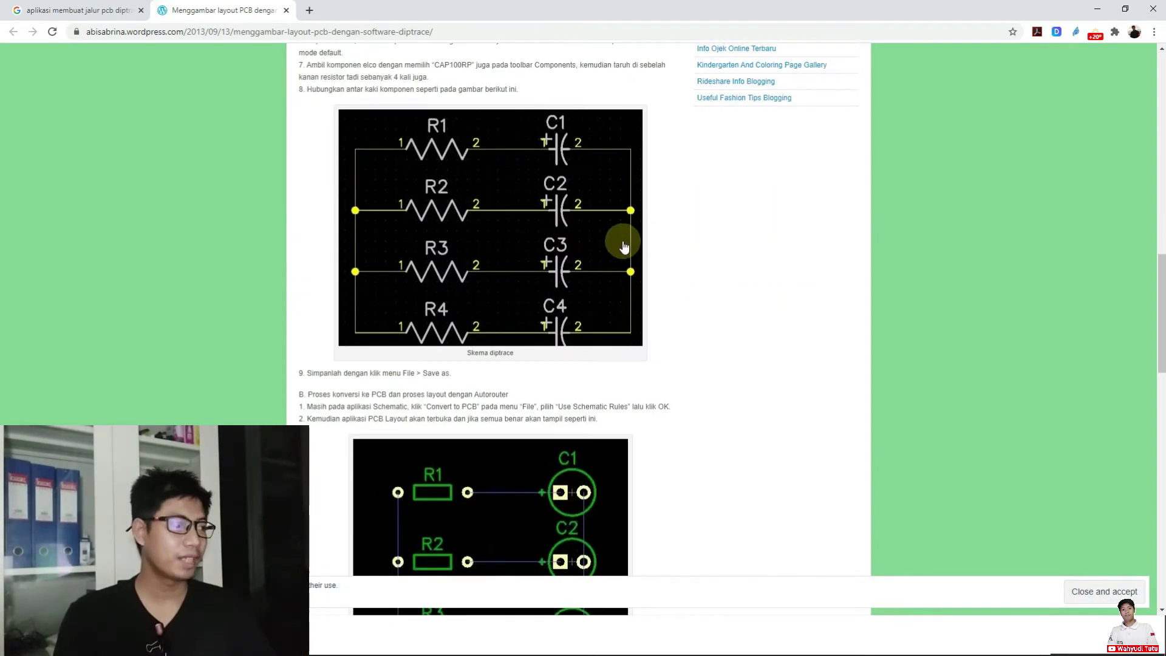
pyautogui.scroll(8, 625, 246)
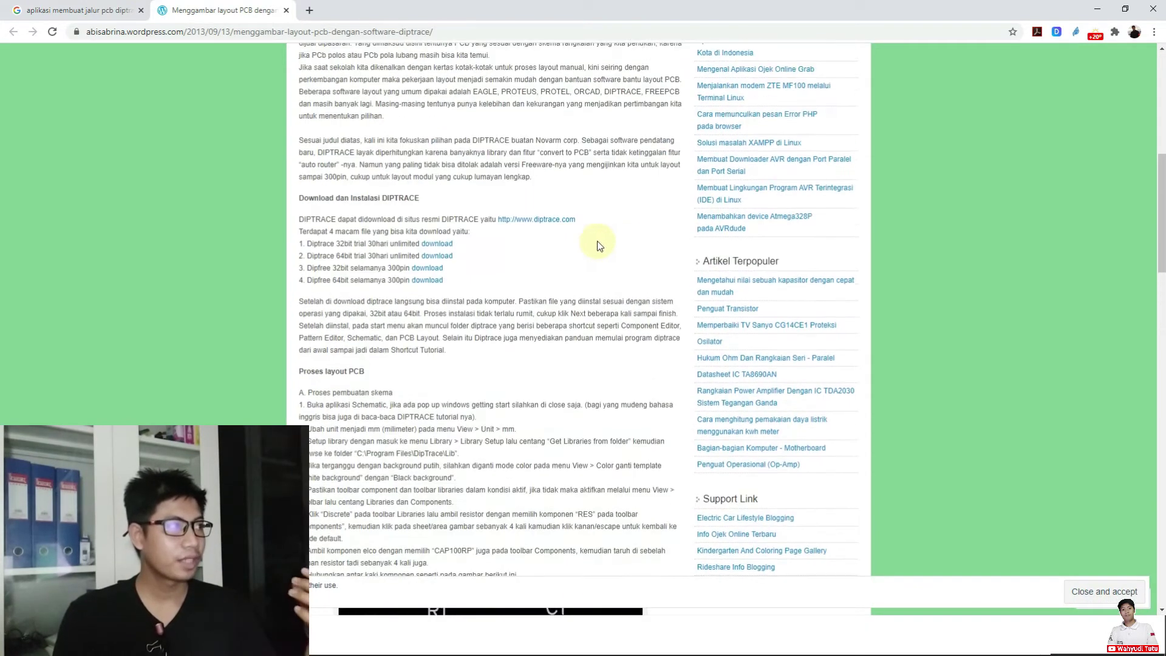
pyautogui.scroll(3, 396, 184)
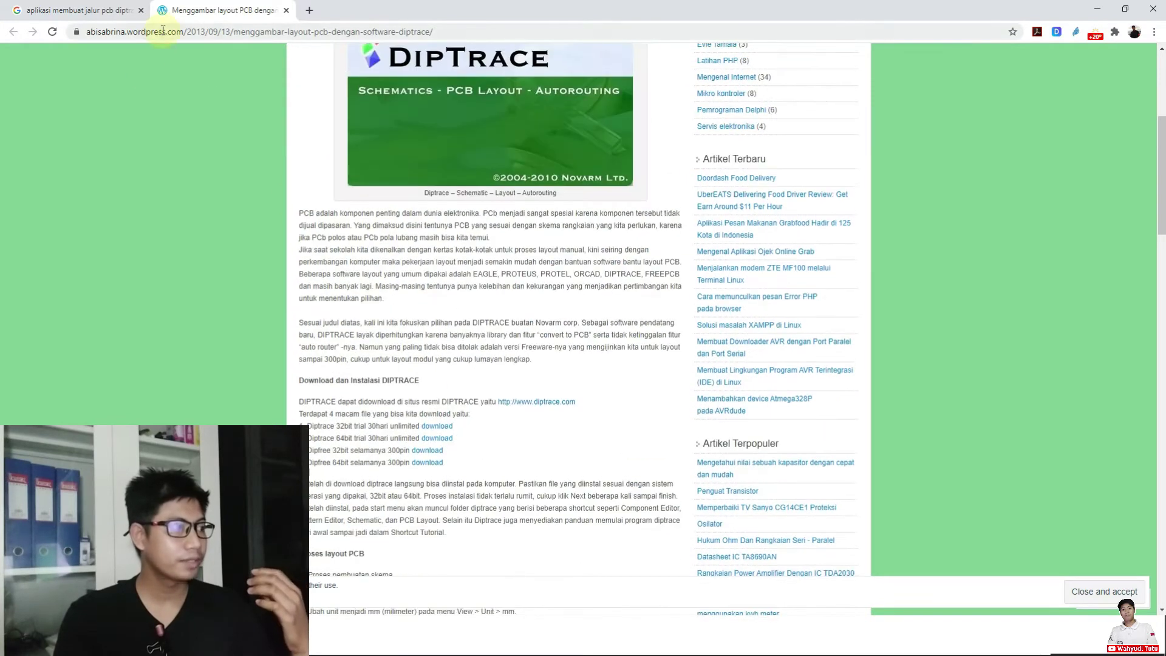
pyautogui.scroll(-3, 388, 292)
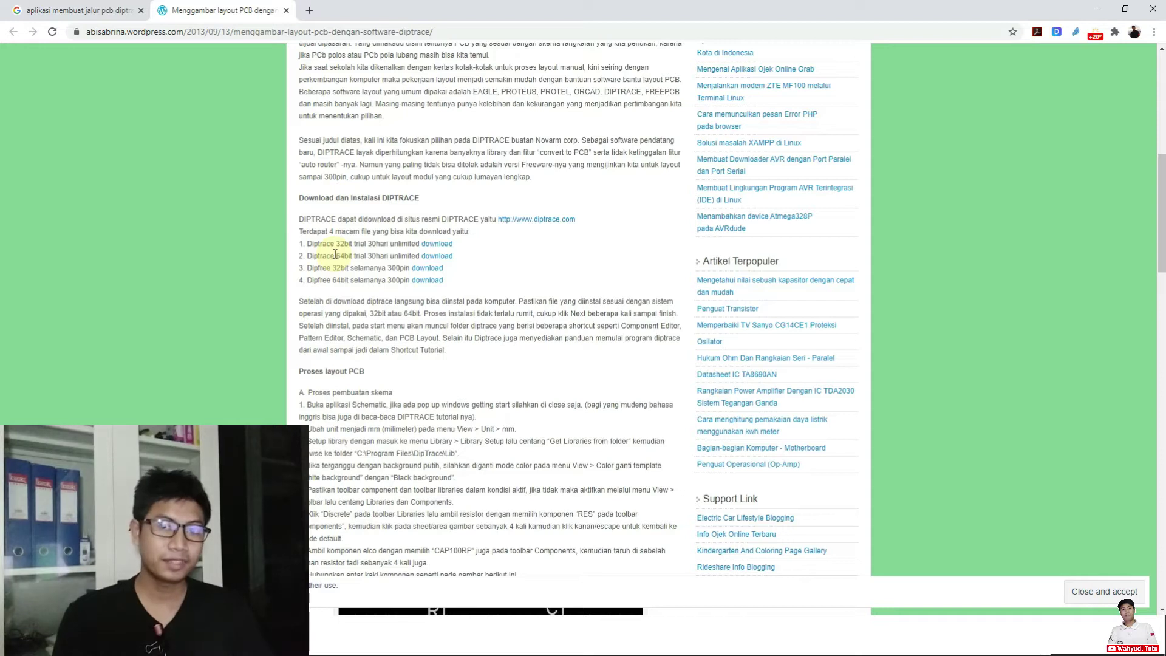
# Find Diptrace with the Windows search and run it as administrator.
pyautogui.press('super+s')
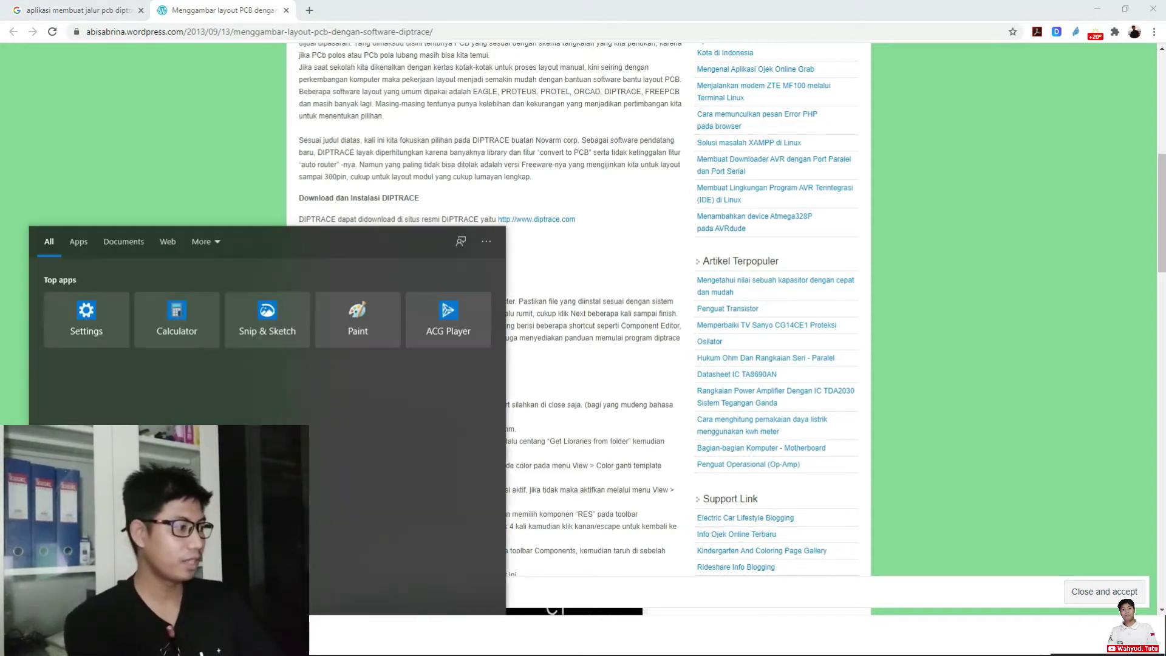
pyautogui.write('aplikas')
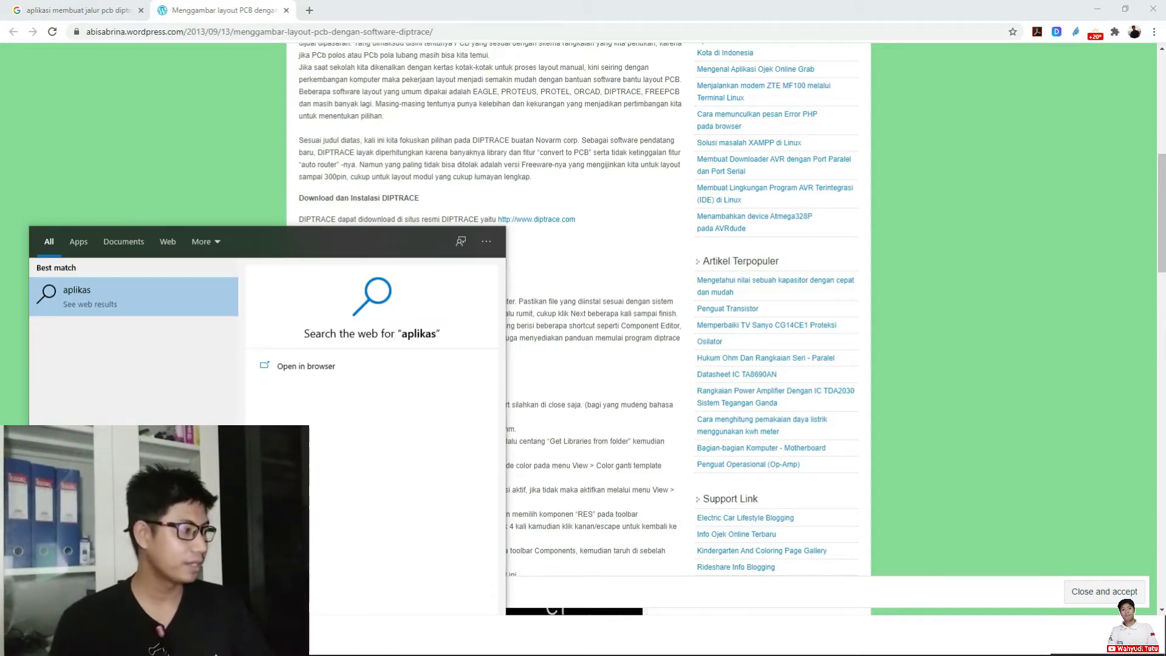
pyautogui.press('BackSpace')
pyautogui.press('BackSpace')
pyautogui.press('BackSpace')
pyautogui.press('BackSpace')
pyautogui.press('BackSpace')
pyautogui.press('BackSpace')
pyautogui.press('BackSpace')
pyautogui.write('diptra')
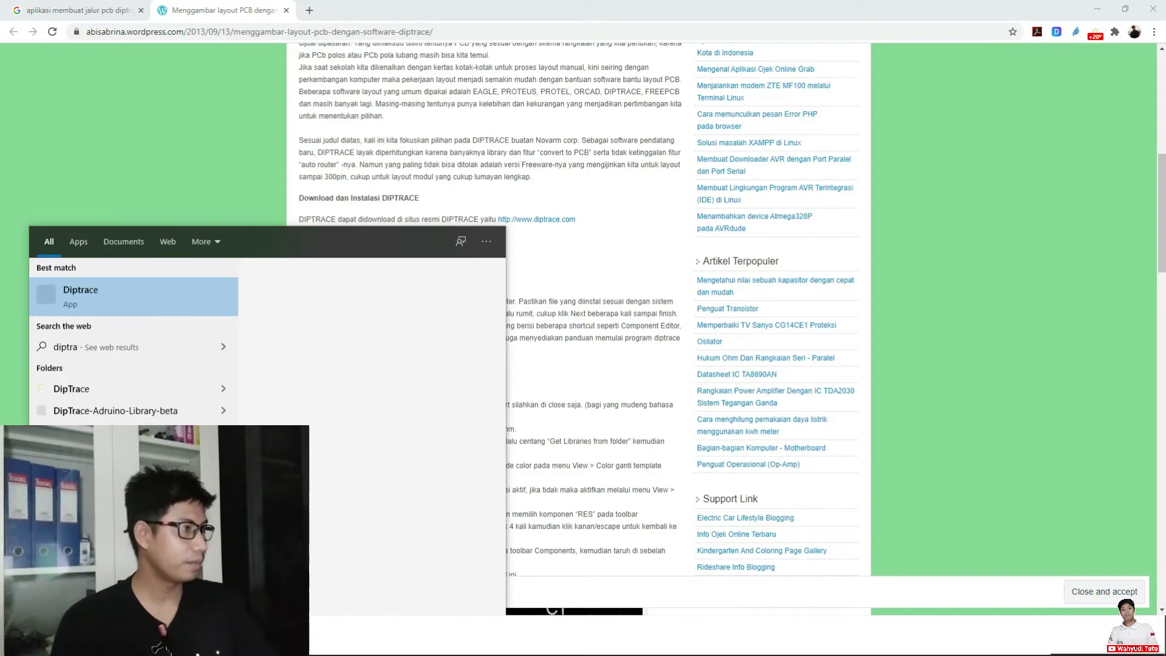
pyautogui.rightClick(123, 310)
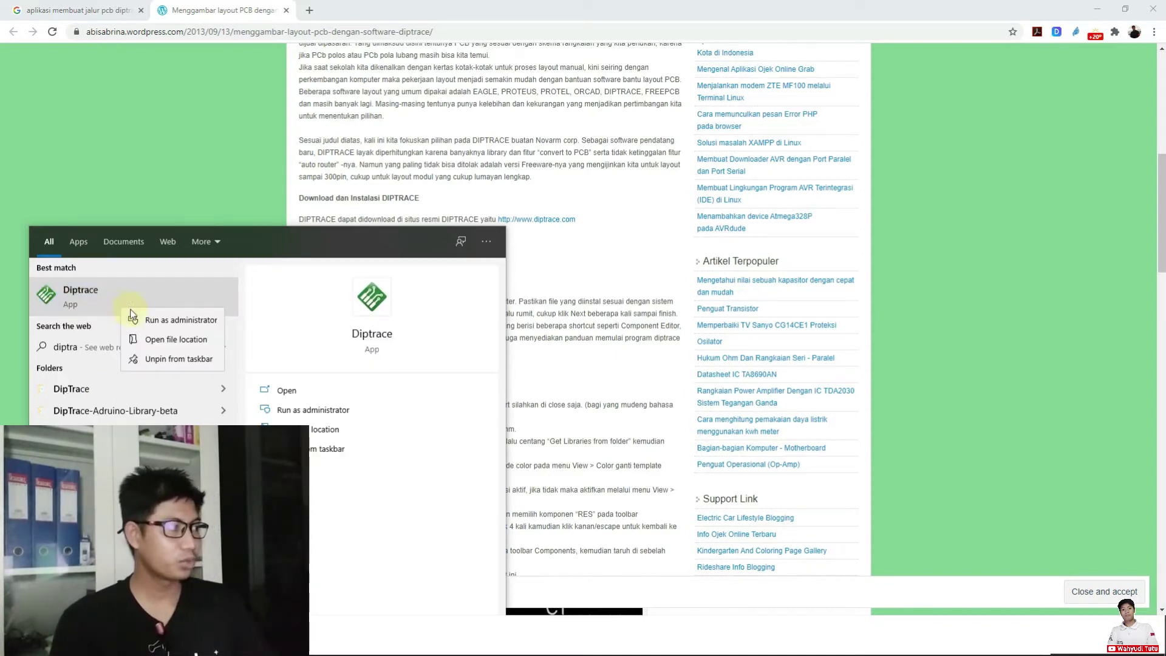
pyautogui.click(138, 319)
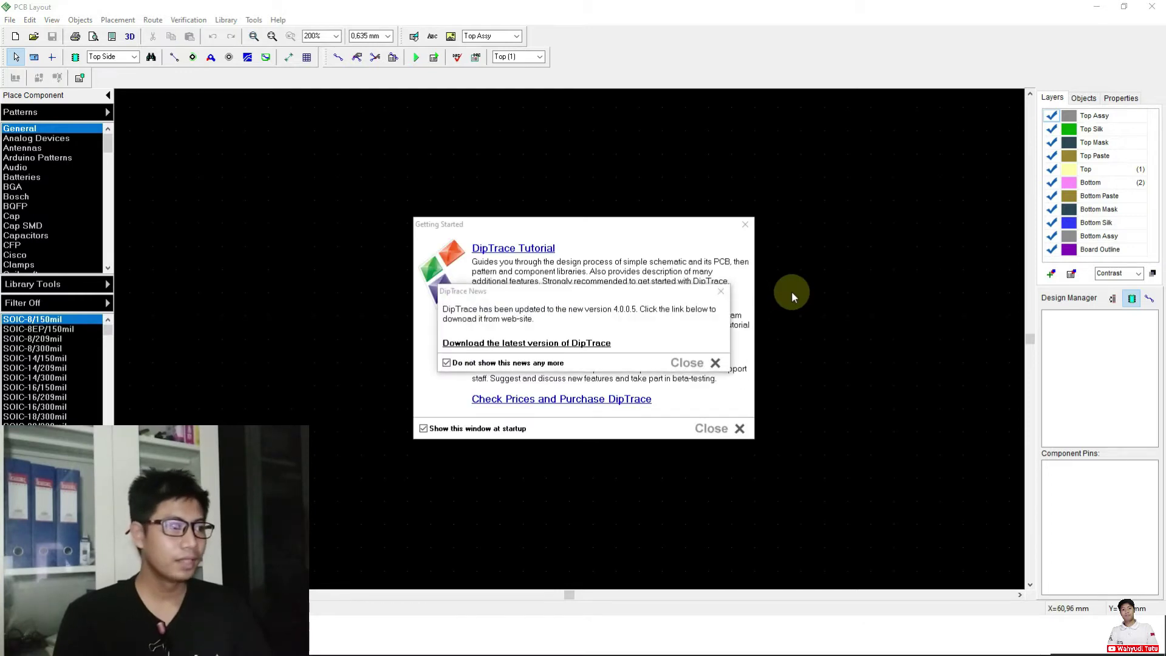
# Dismiss the DipTrace News and Getting Started windows, and look through the list of pattern libraries.
pyautogui.click(690, 364)
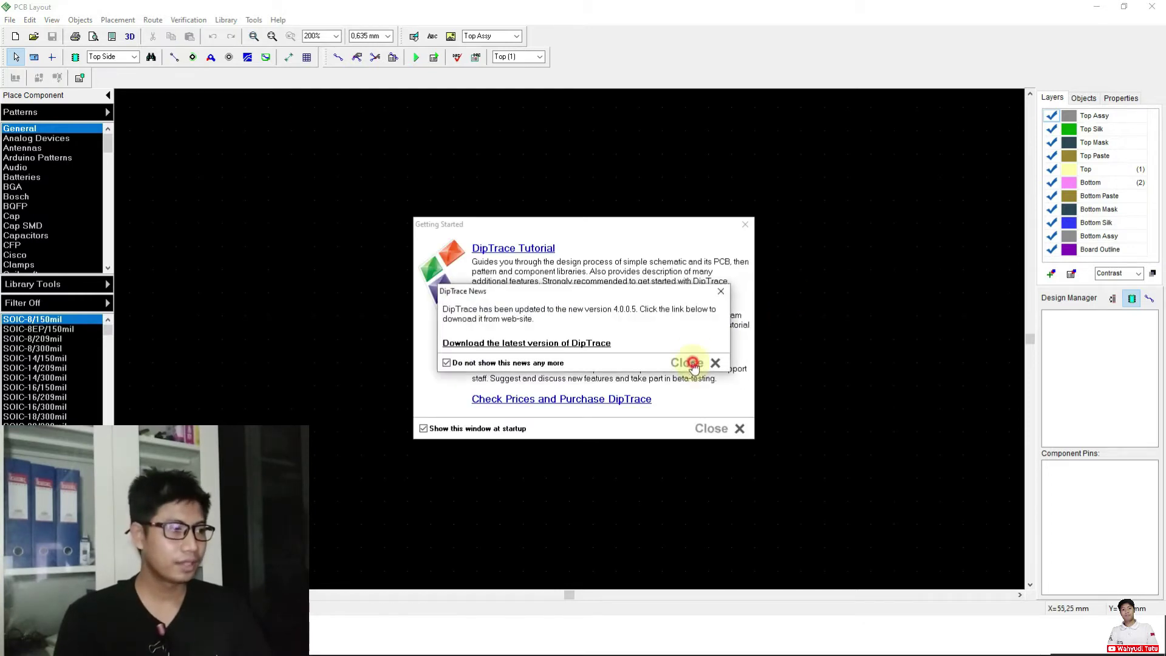
pyautogui.click(737, 431)
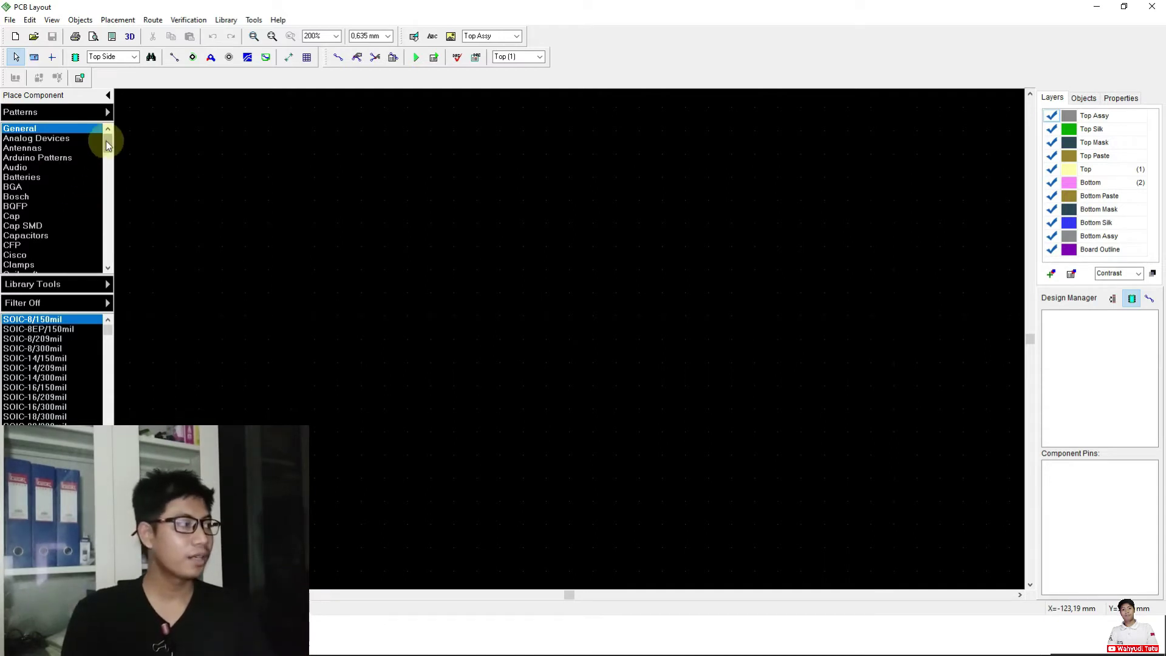
pyautogui.moveTo(107, 145)
pyautogui.mouseDown()
pyautogui.moveTo(104, 250)
pyautogui.moveTo(107, 147)
pyautogui.mouseUp()
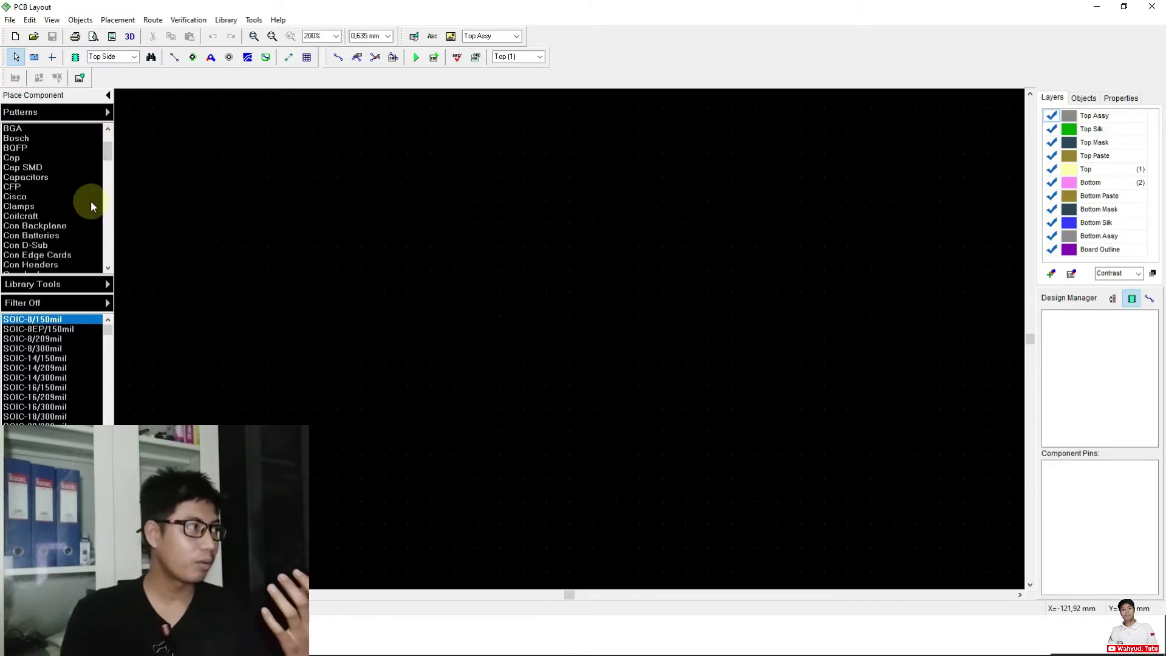
pyautogui.moveTo(111, 160); pyautogui.dragTo(111, 146)
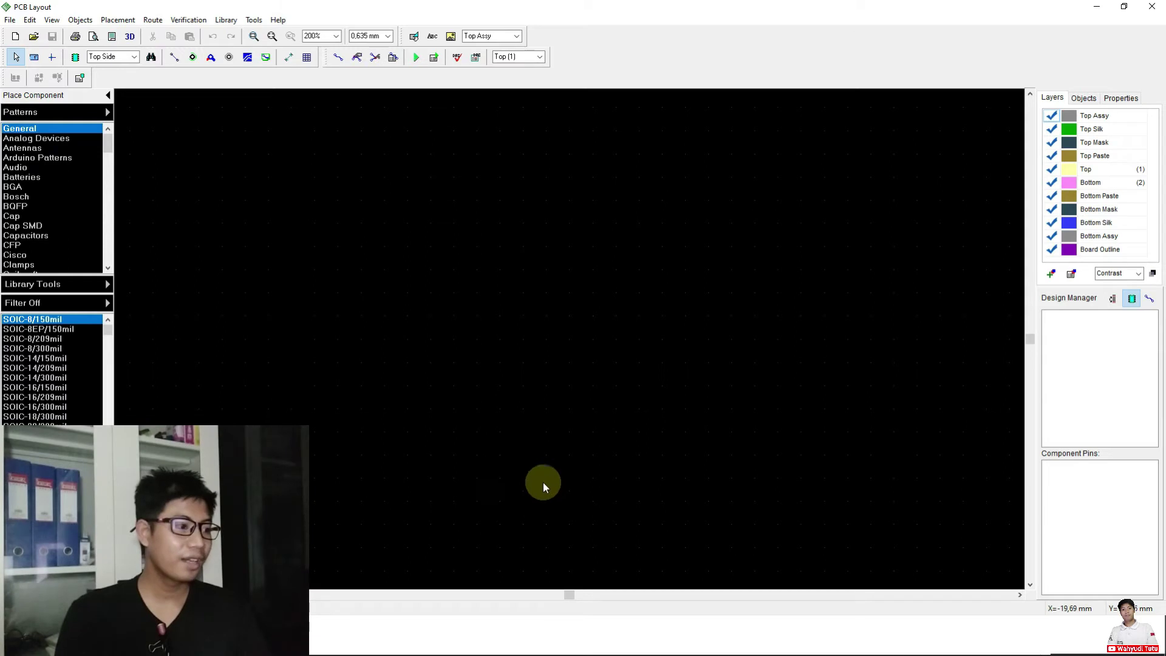
# Switch to Chrome and search the web for "library arduino diptrace" in a new tab.
pyautogui.moveTo(593, 615)
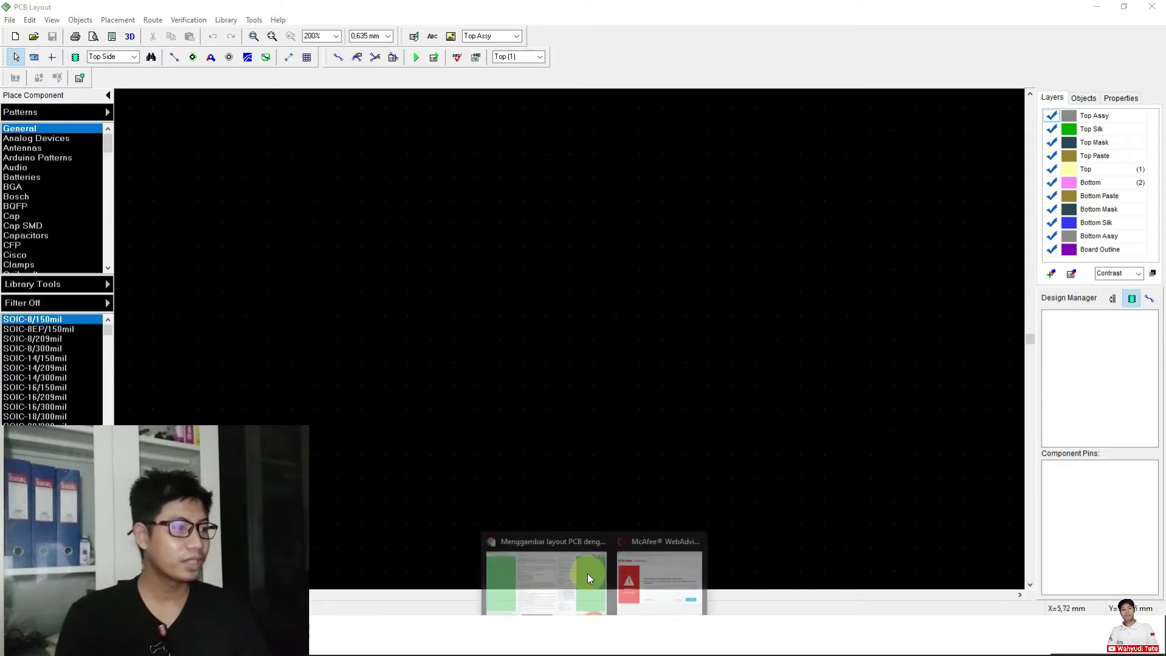
pyautogui.click(586, 578)
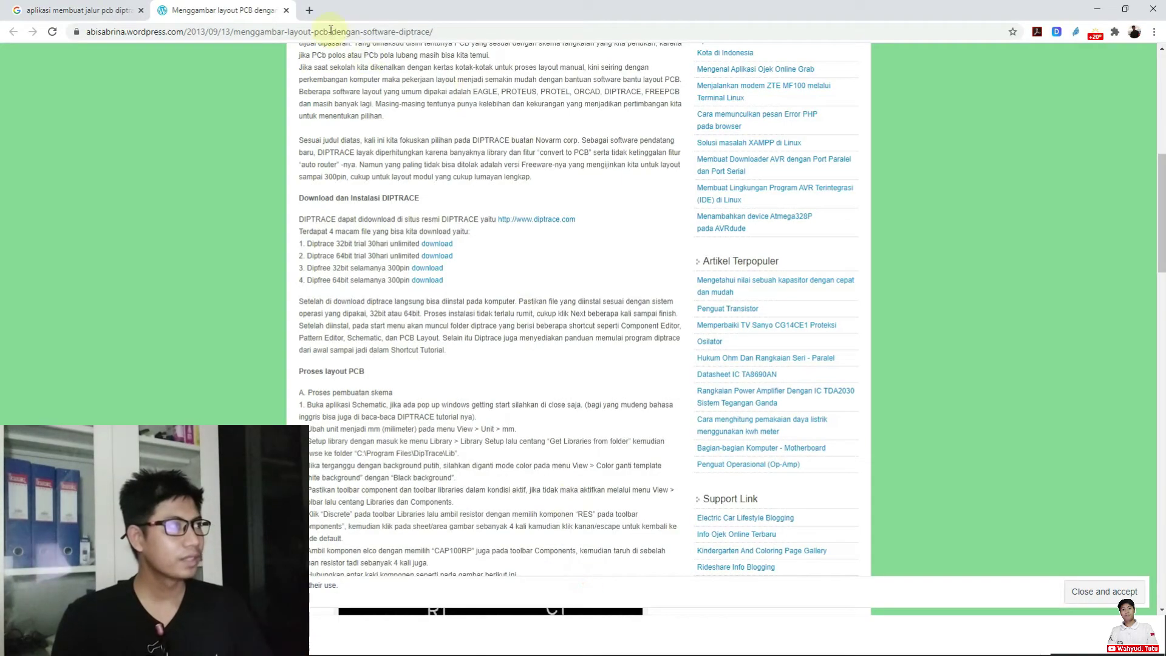
pyautogui.click(309, 10)
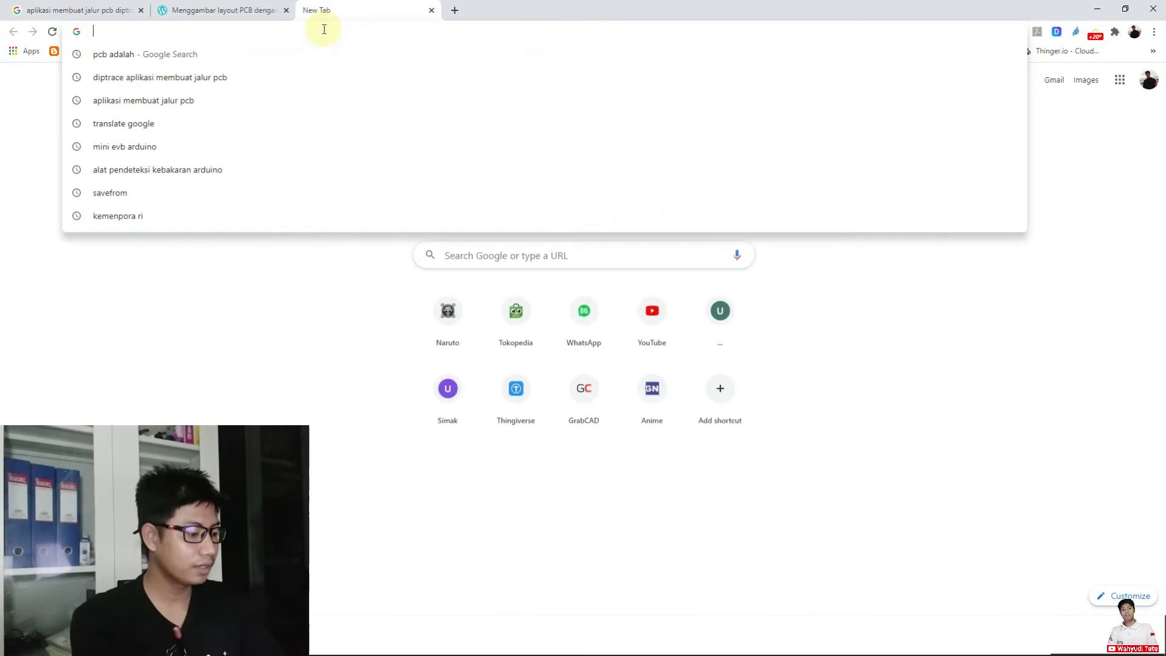
pyautogui.write('ibrary a')
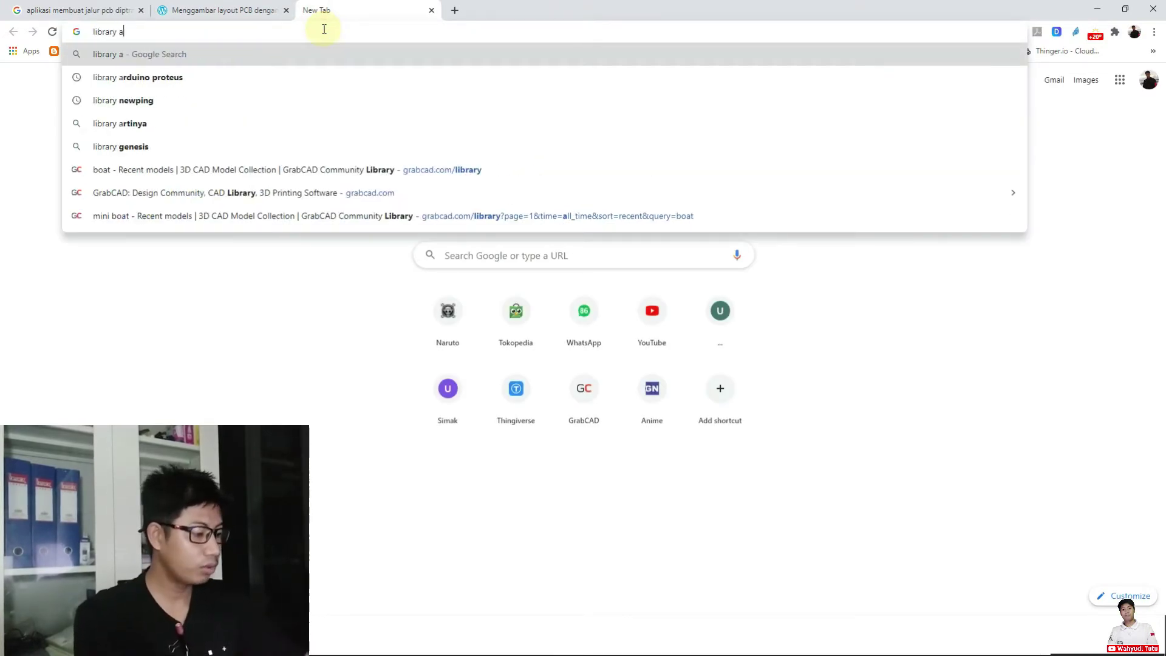
pyautogui.write('rdui')
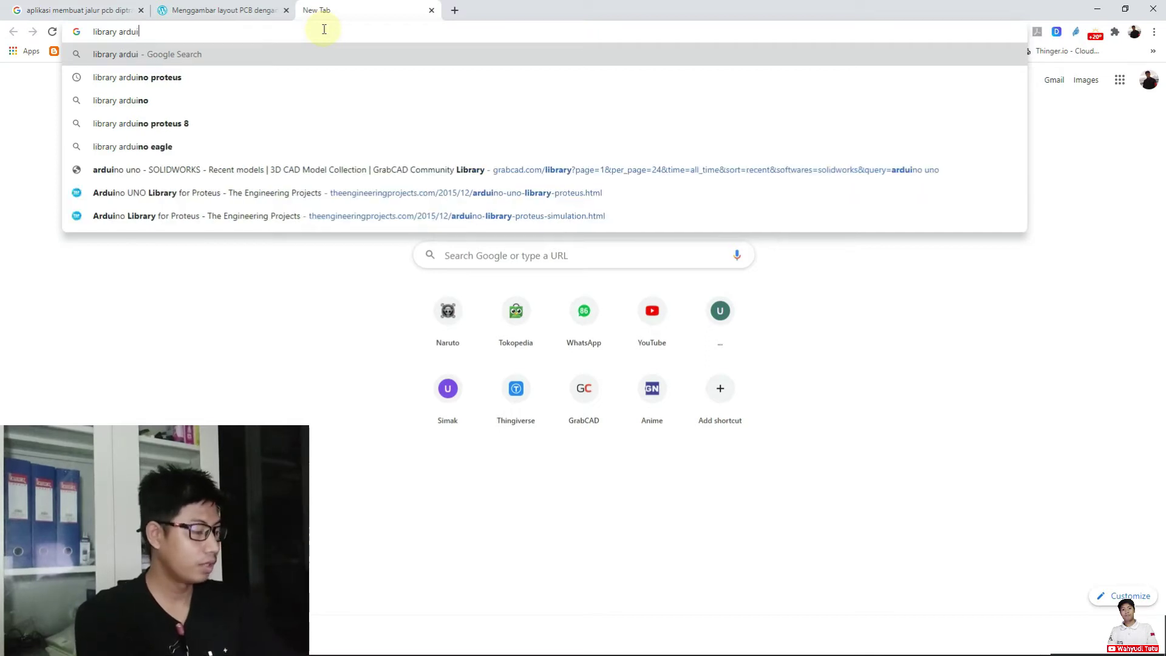
pyautogui.write('no diptrace')
pyautogui.press('Return')
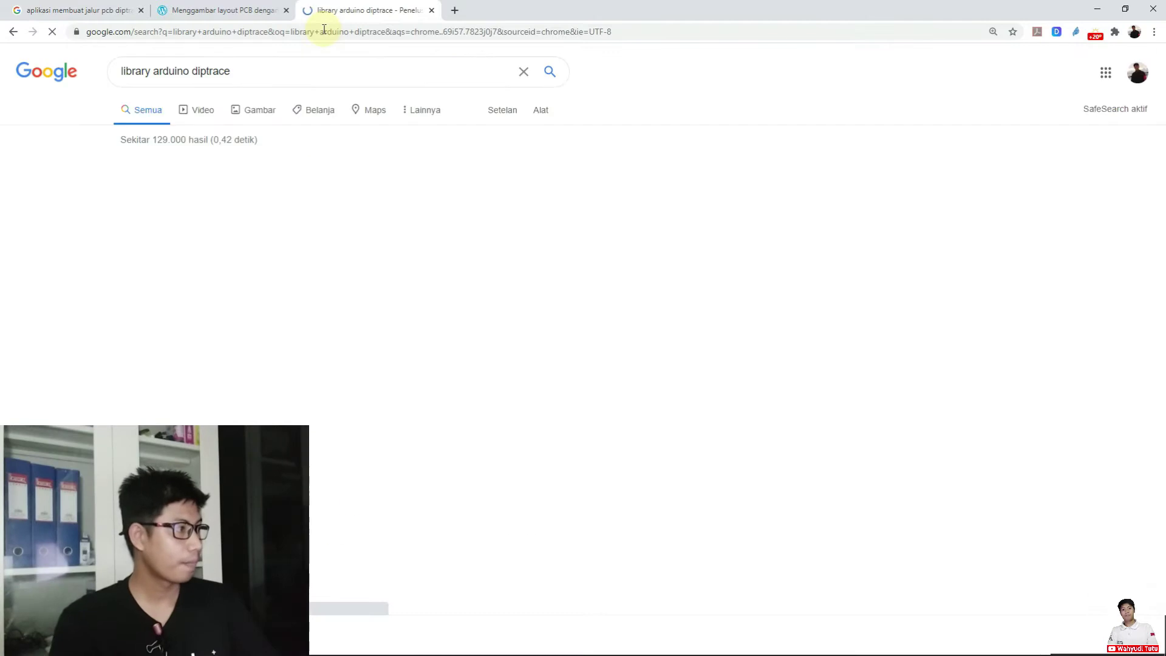
# Browse the image results for the Arduino DipTrace library search, previewing the Rocket Scream, diyAudio and Robotic Tutorials images.
pyautogui.scroll(-1, 431, 185)
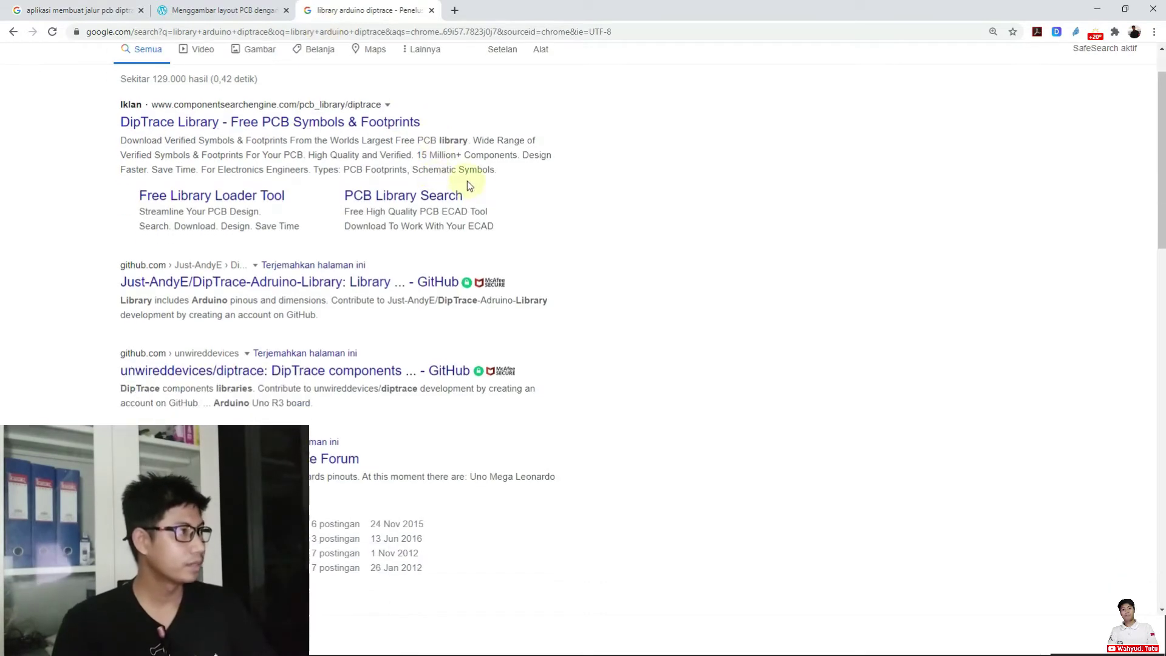
pyautogui.scroll(1, 292, 145)
pyautogui.click(253, 110)
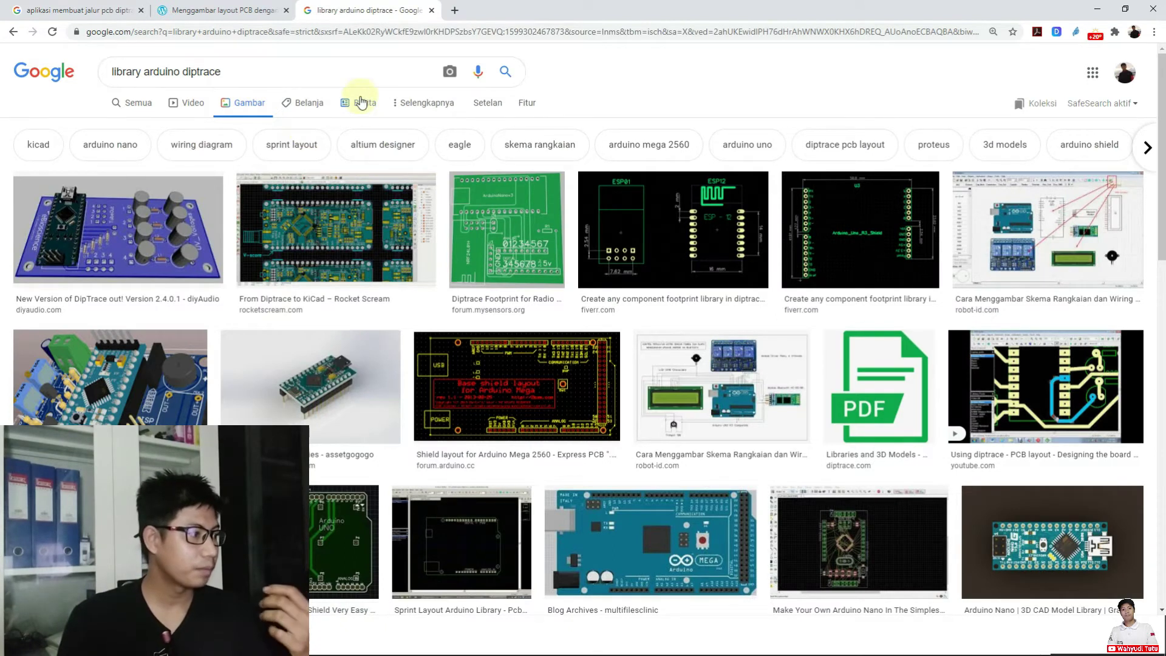
pyautogui.scroll(-3, 316, 200)
pyautogui.scroll(3, 304, 225)
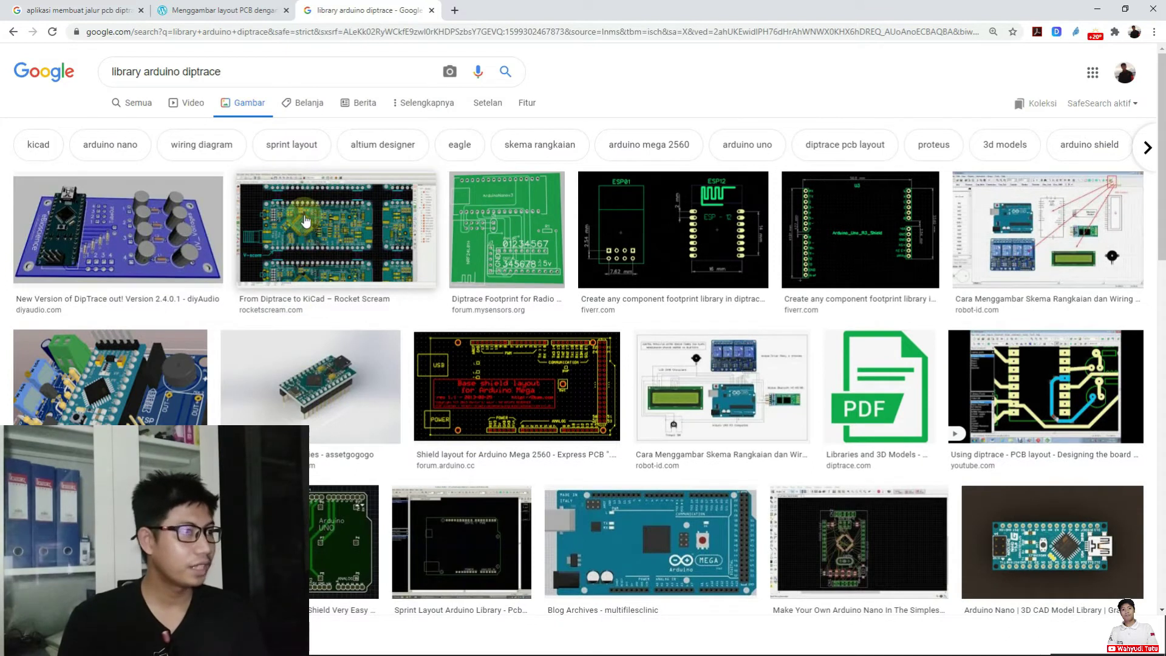
pyautogui.click(306, 222)
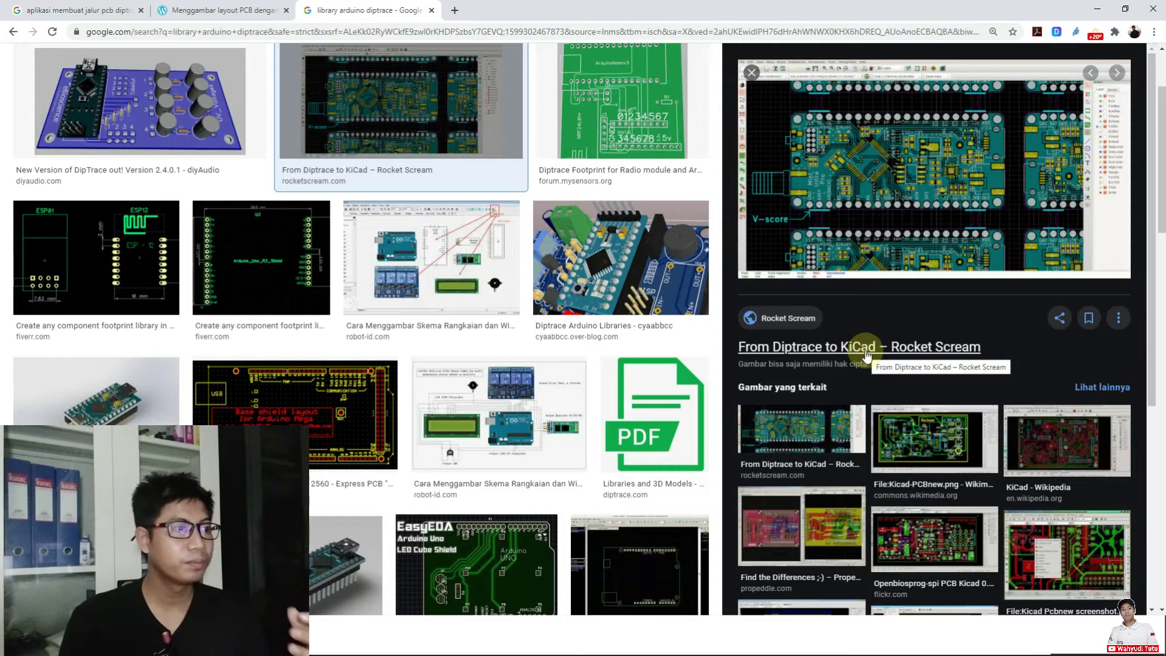
pyautogui.scroll(3, 180, 274)
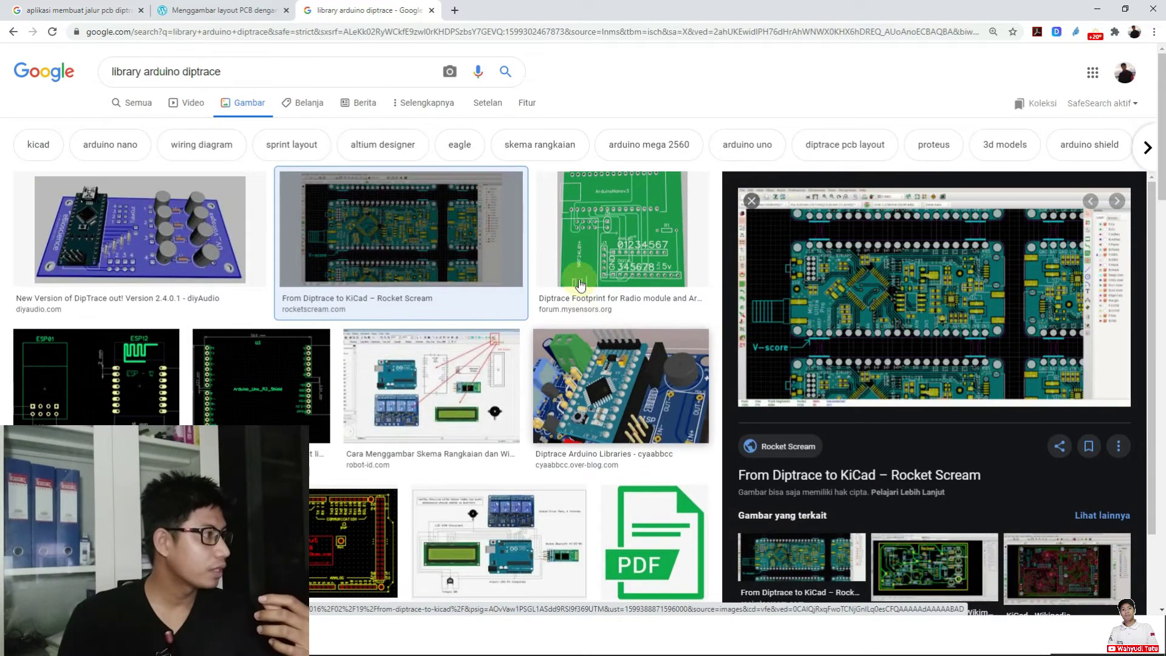
pyautogui.click(180, 273)
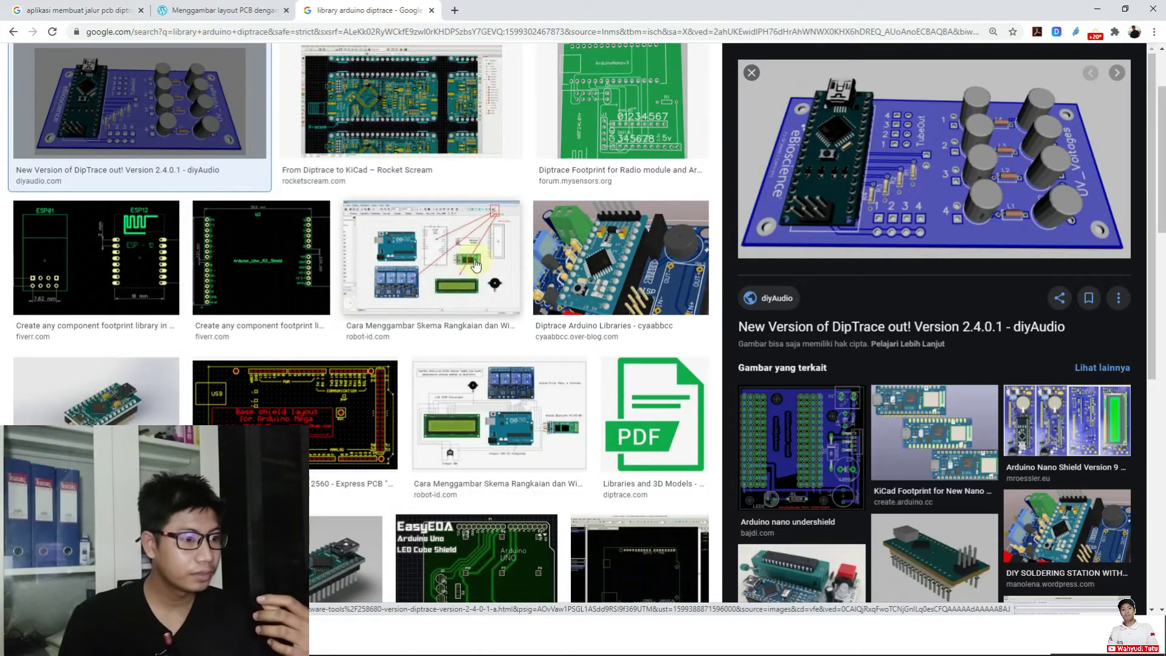
pyautogui.scroll(-1, 872, 408)
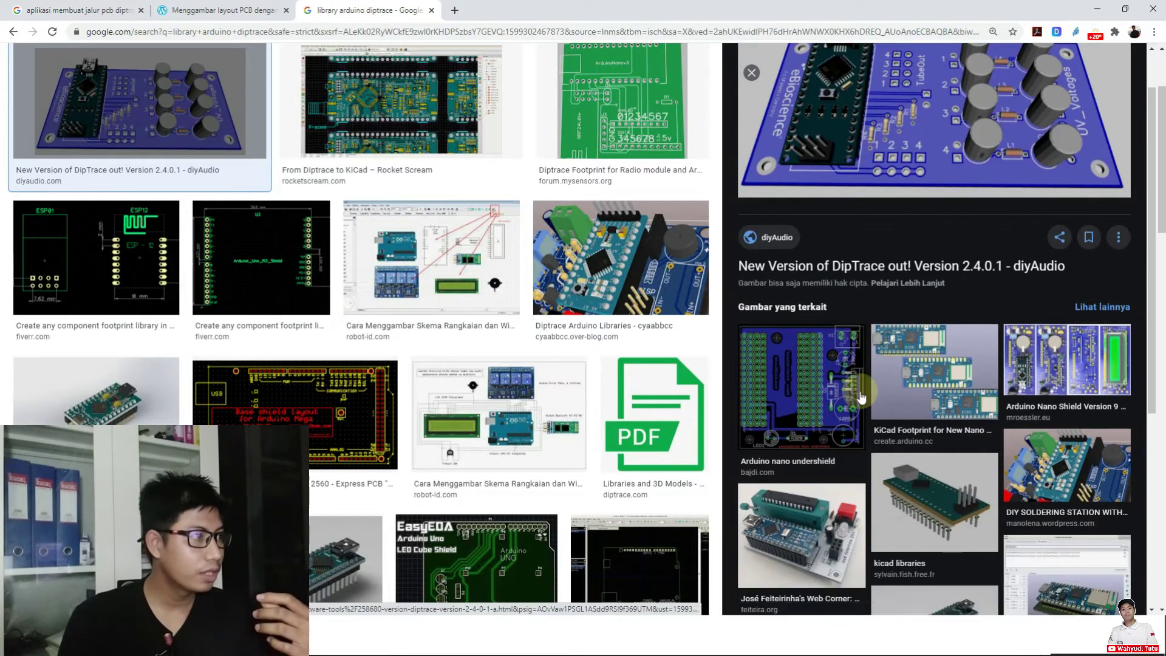
pyautogui.scroll(1, 873, 408)
pyautogui.scroll(2, 562, 313)
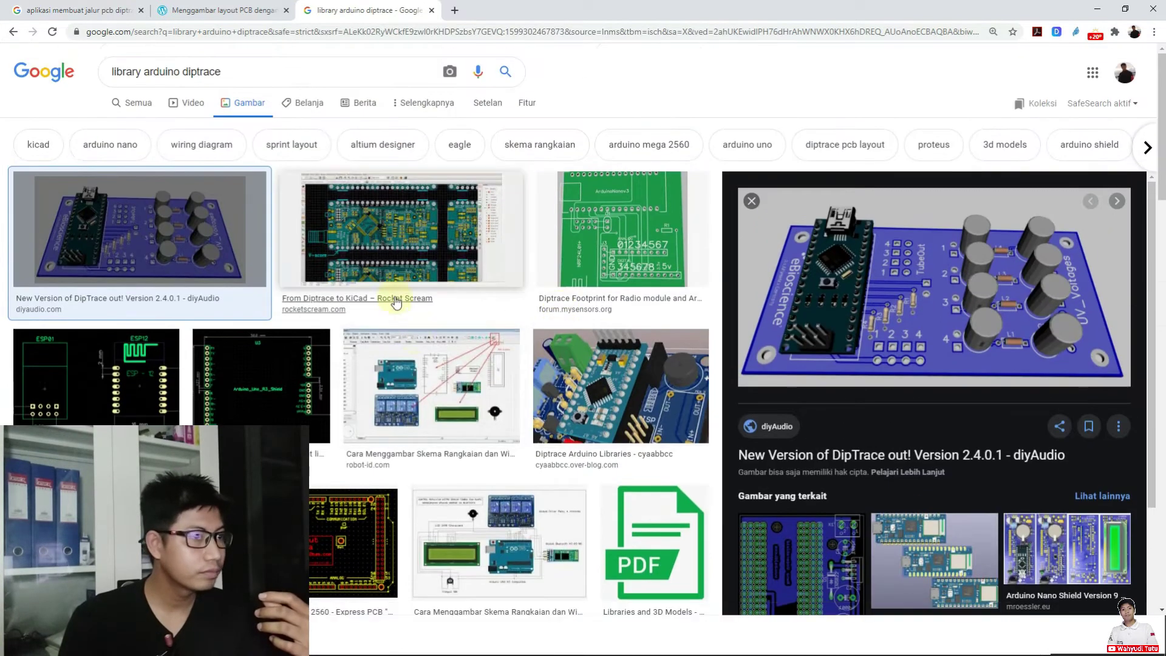
pyautogui.click(404, 338)
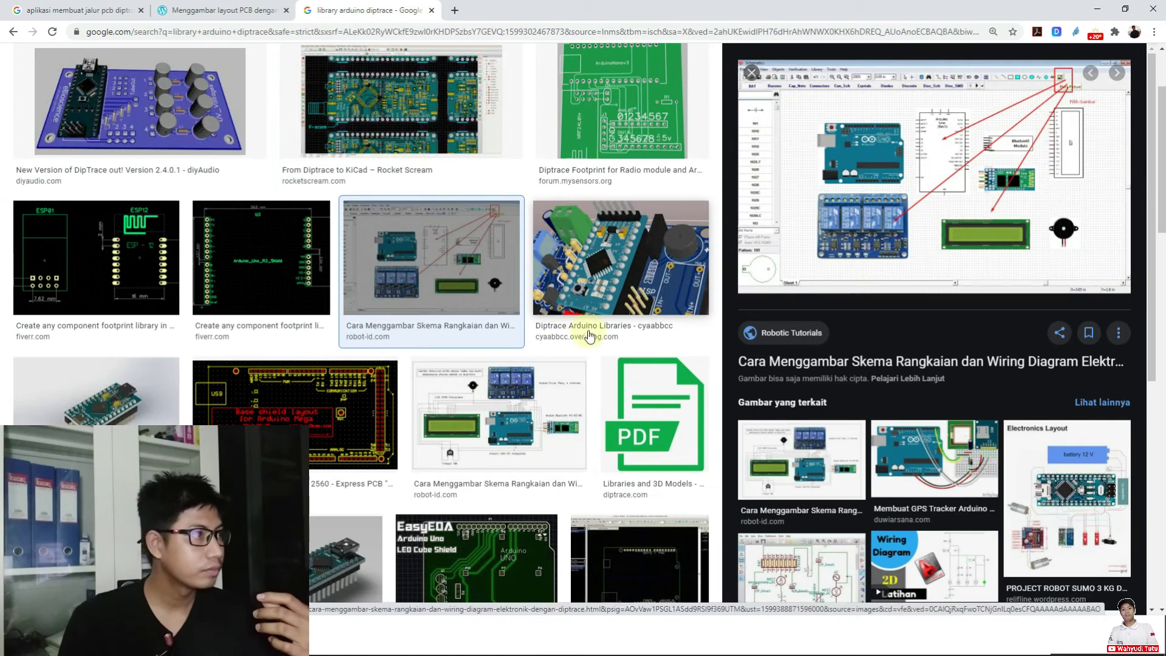
# Open the Rocket Scream article "From Diptrace to KiCad" from its image result and look through it for a library.
pyautogui.click(413, 109)
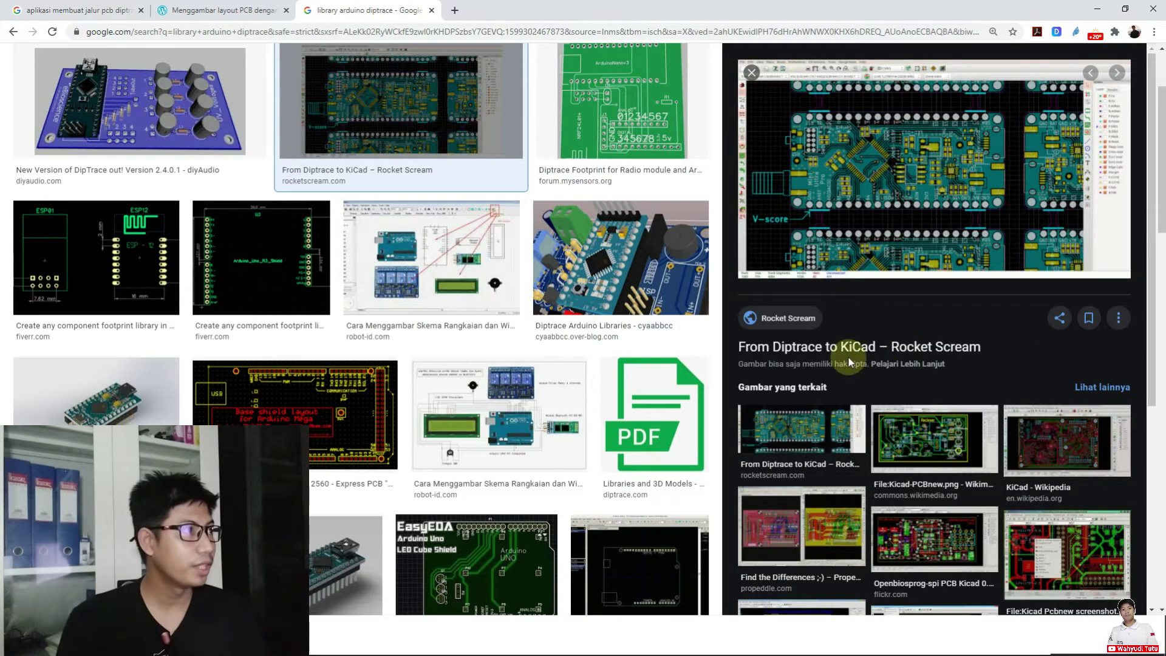
pyautogui.click(849, 355)
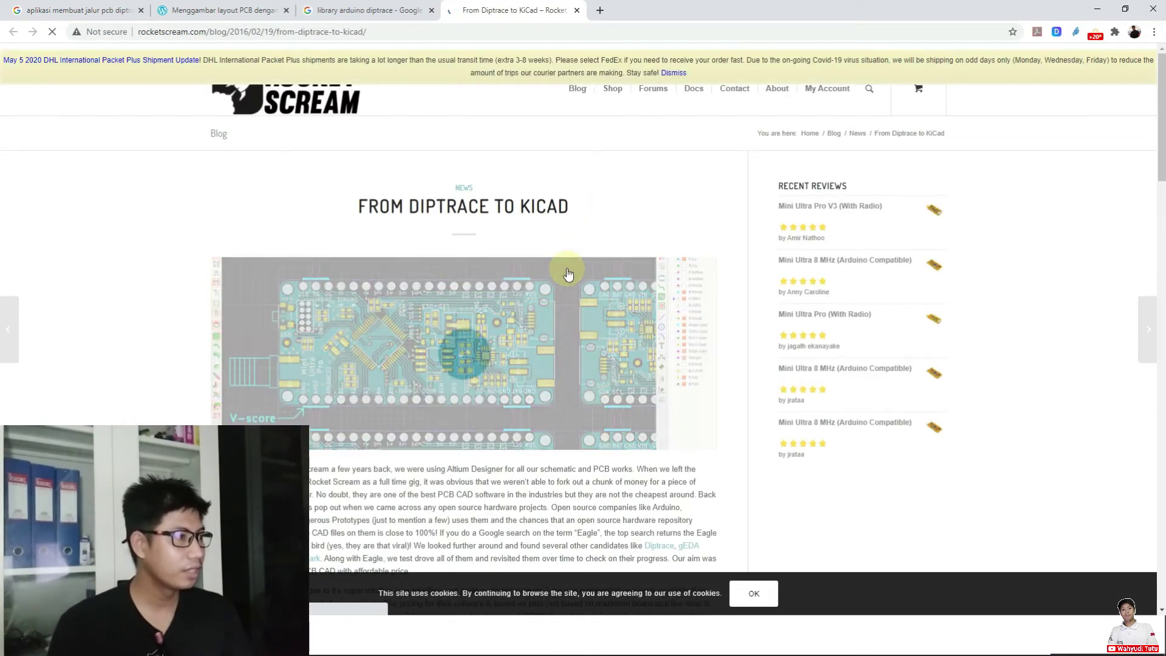
pyautogui.scroll(-5, 498, 314)
pyautogui.scroll(-20, 498, 314)
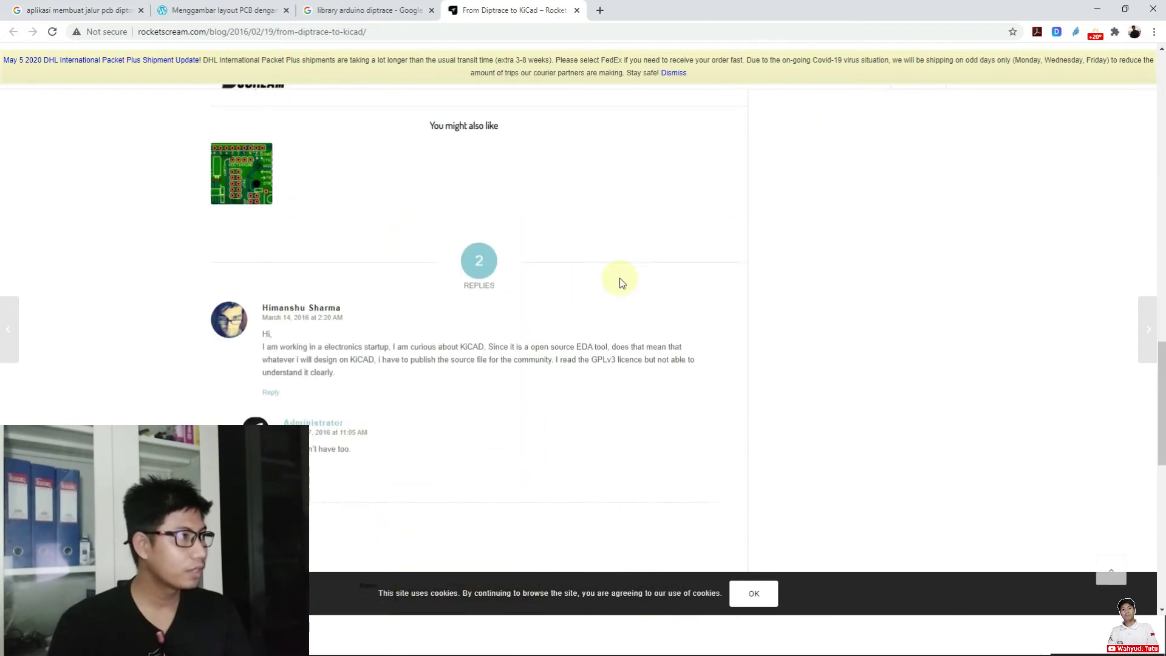
pyautogui.scroll(8, 621, 282)
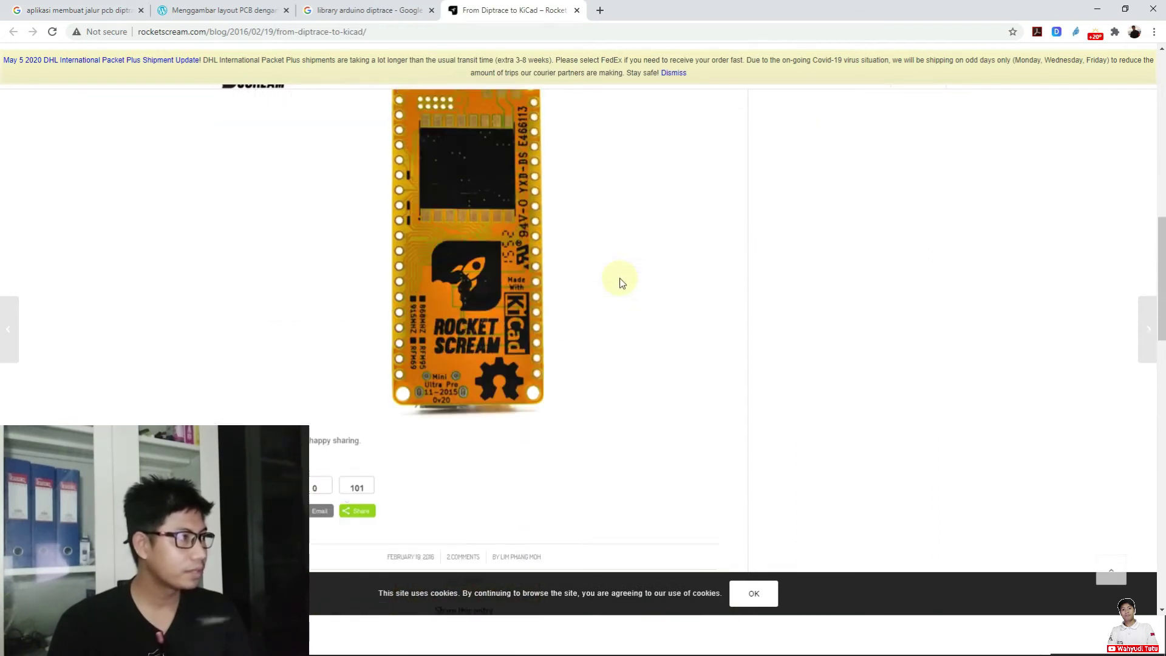
pyautogui.scroll(7, 620, 284)
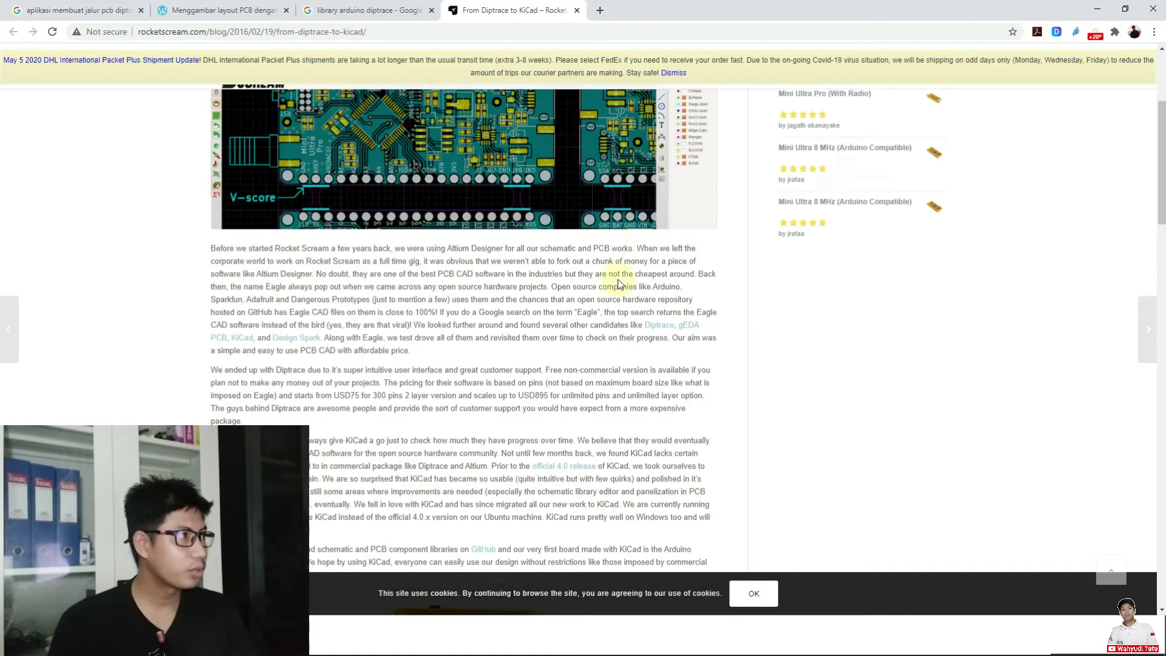
pyautogui.scroll(2, 608, 285)
# Return to the general results for "library arduino diptrace" and open the DipTrace-Adruino-Library repository on GitHub.
pyautogui.click(367, 11)
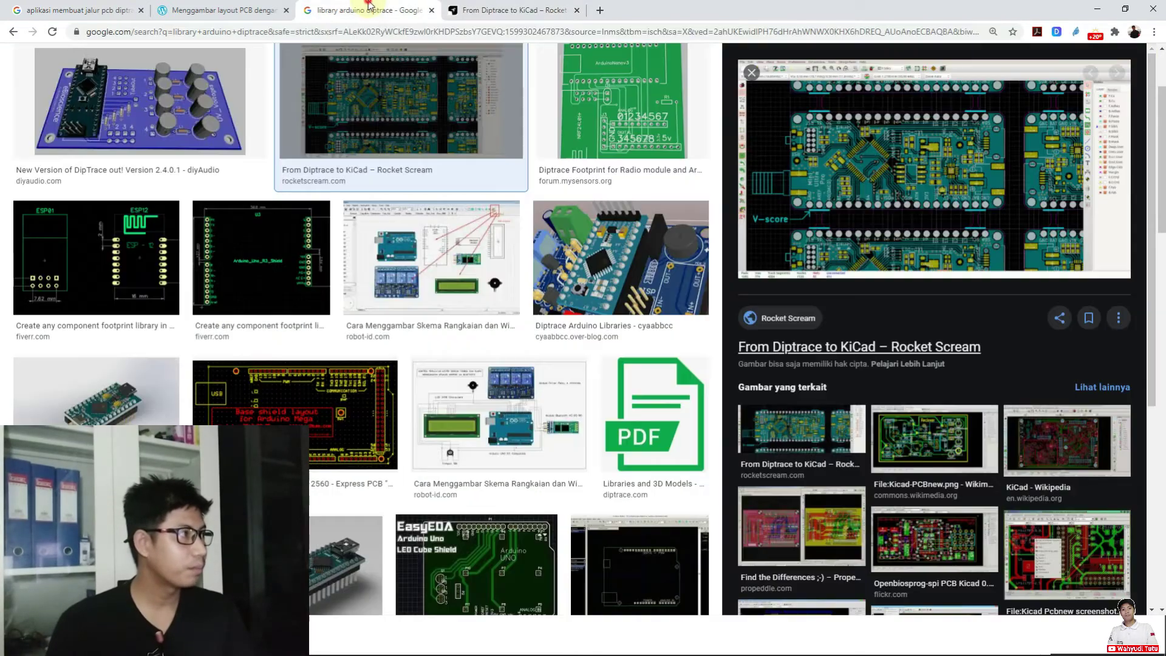
pyautogui.scroll(3, 316, 196)
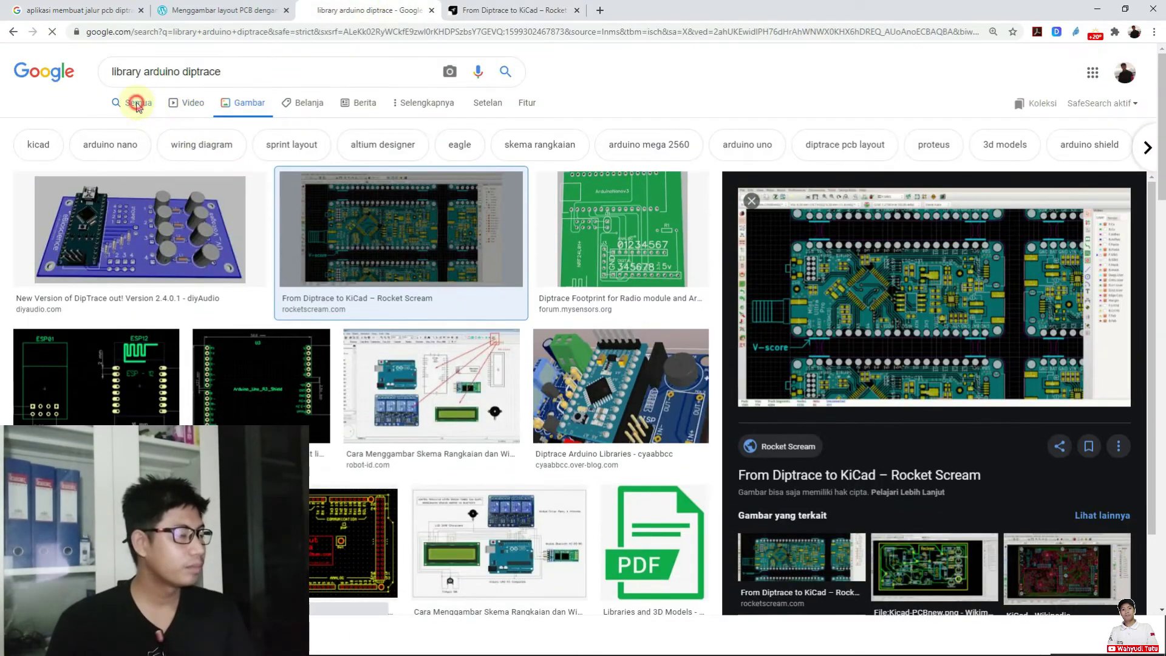
pyautogui.click(137, 108)
pyautogui.scroll(-1, 587, 213)
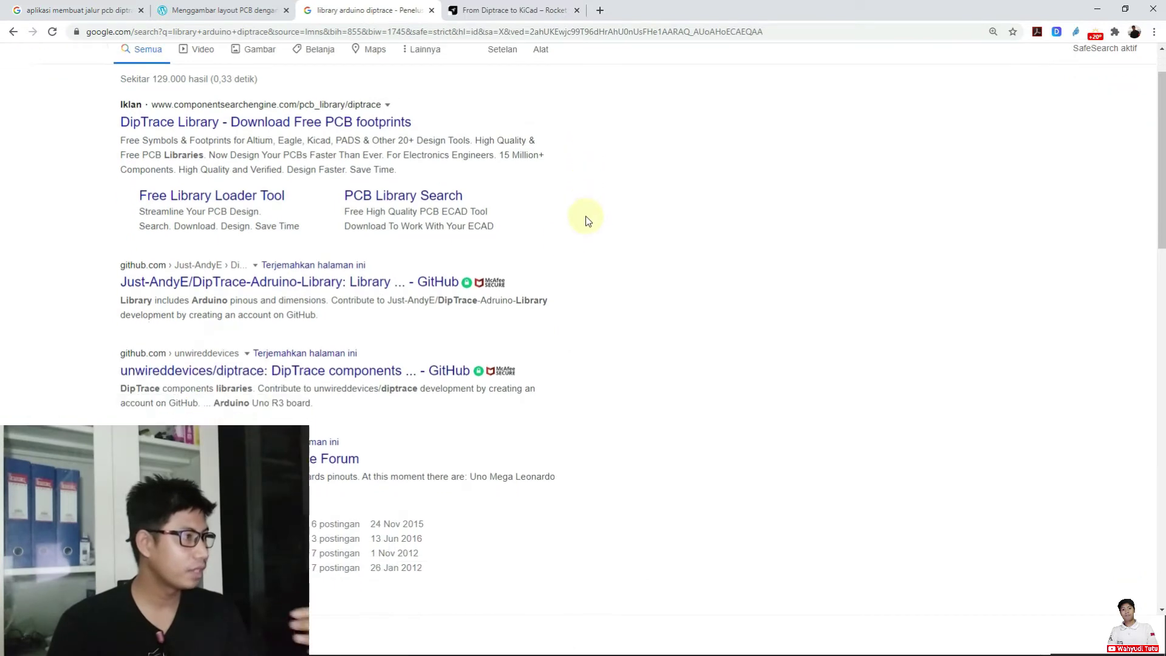
pyautogui.click(306, 290)
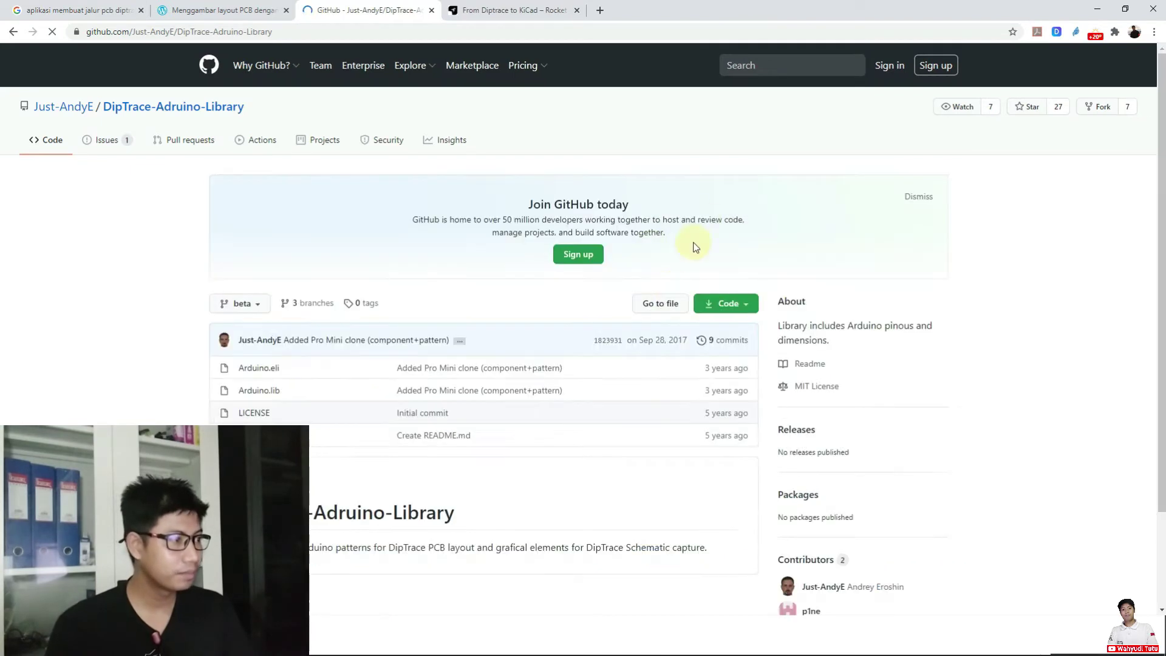
# Open Arduino.lib from the repository's file list and download it.
pyautogui.click(661, 305)
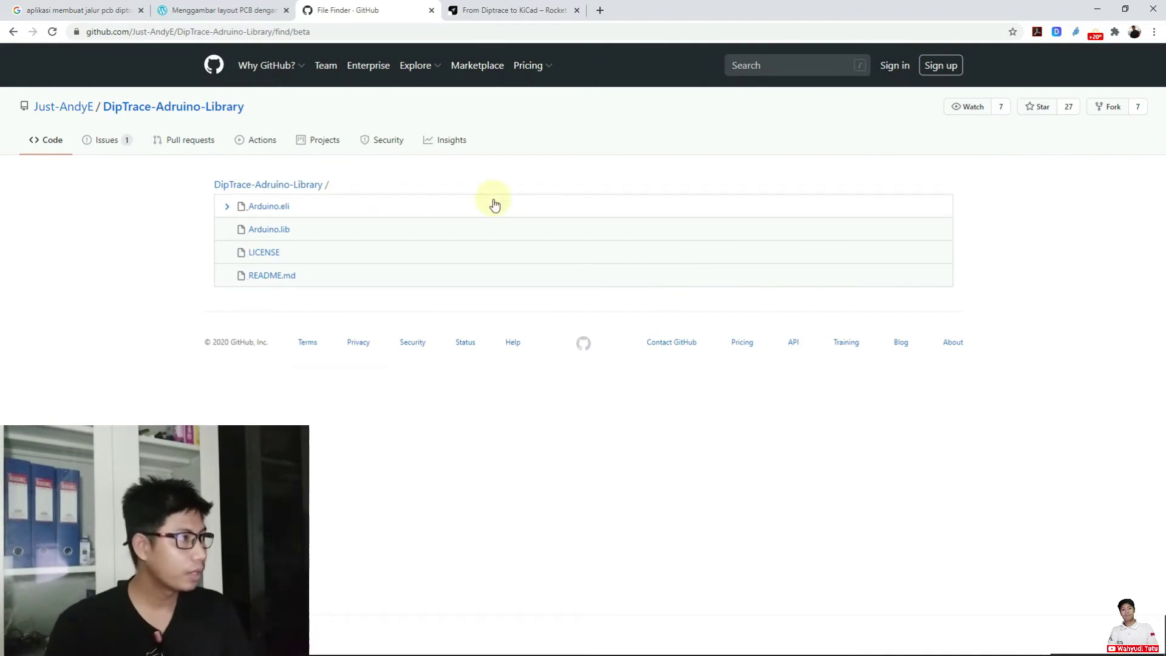
pyautogui.click(280, 230)
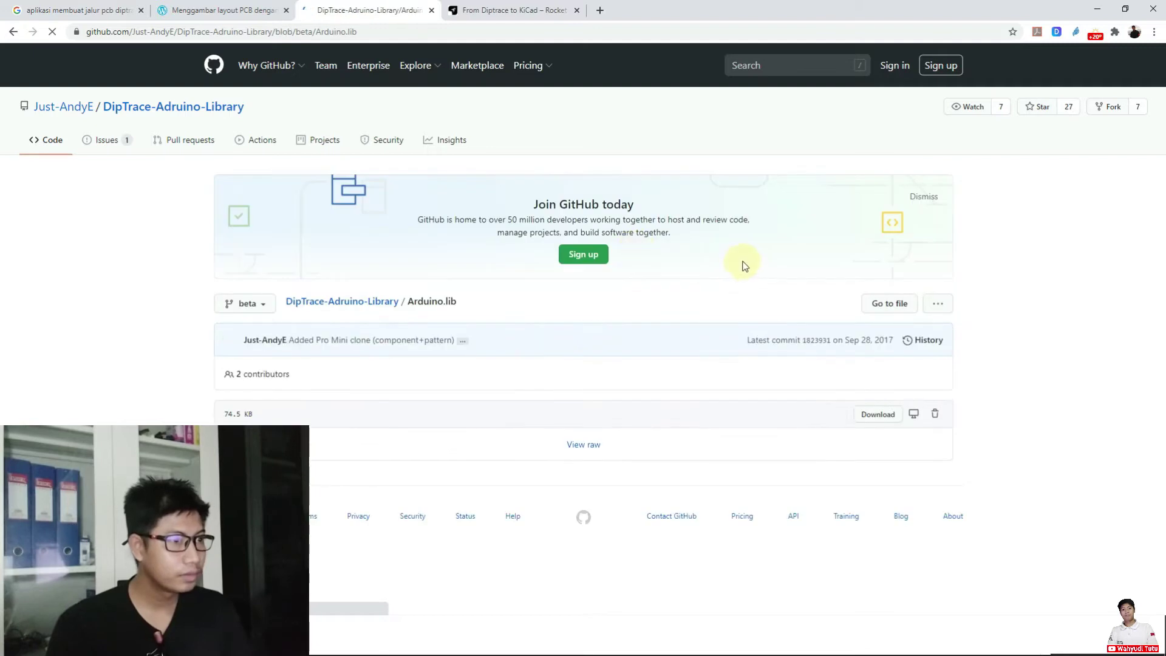
pyautogui.click(941, 305)
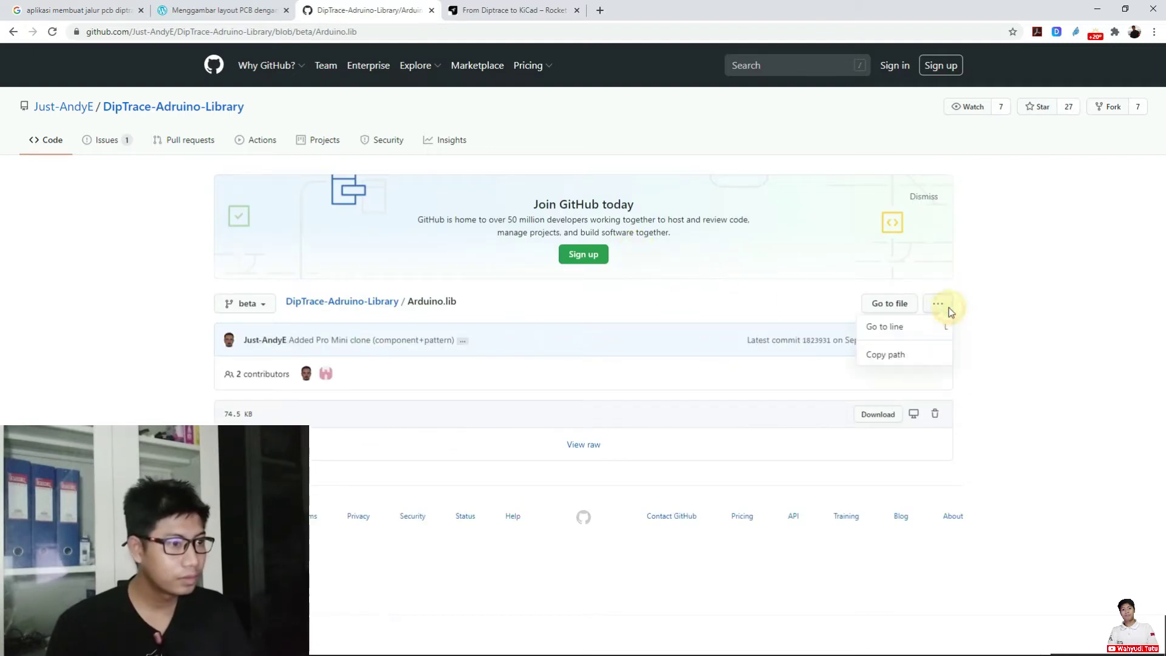
pyautogui.click(891, 418)
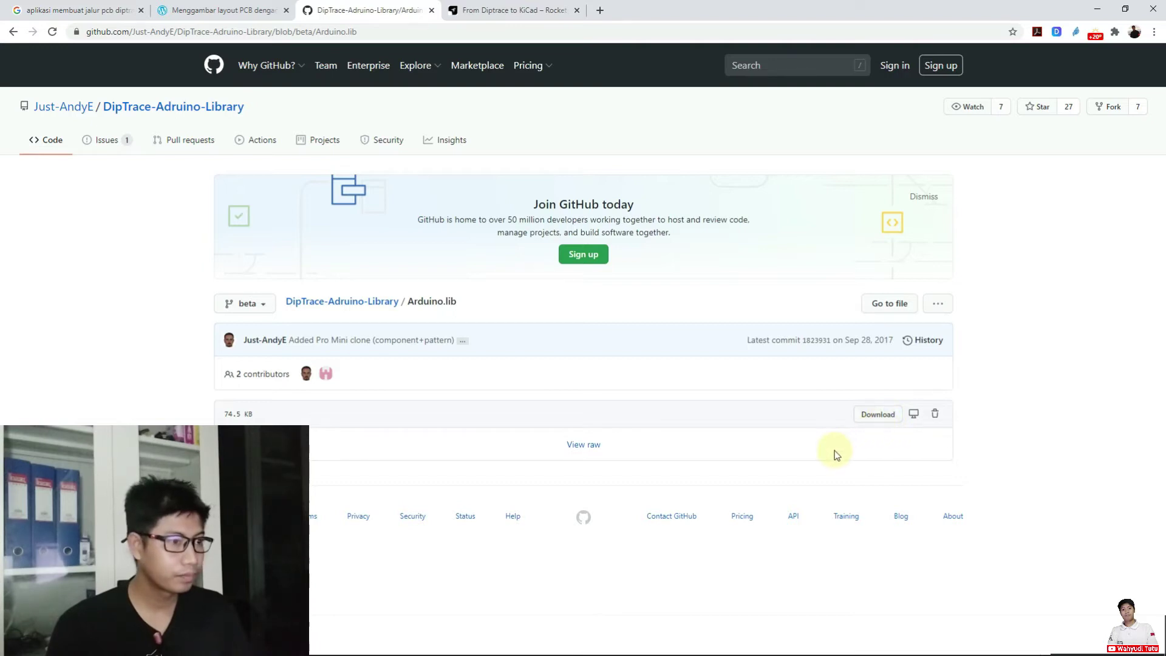
pyautogui.click(875, 415)
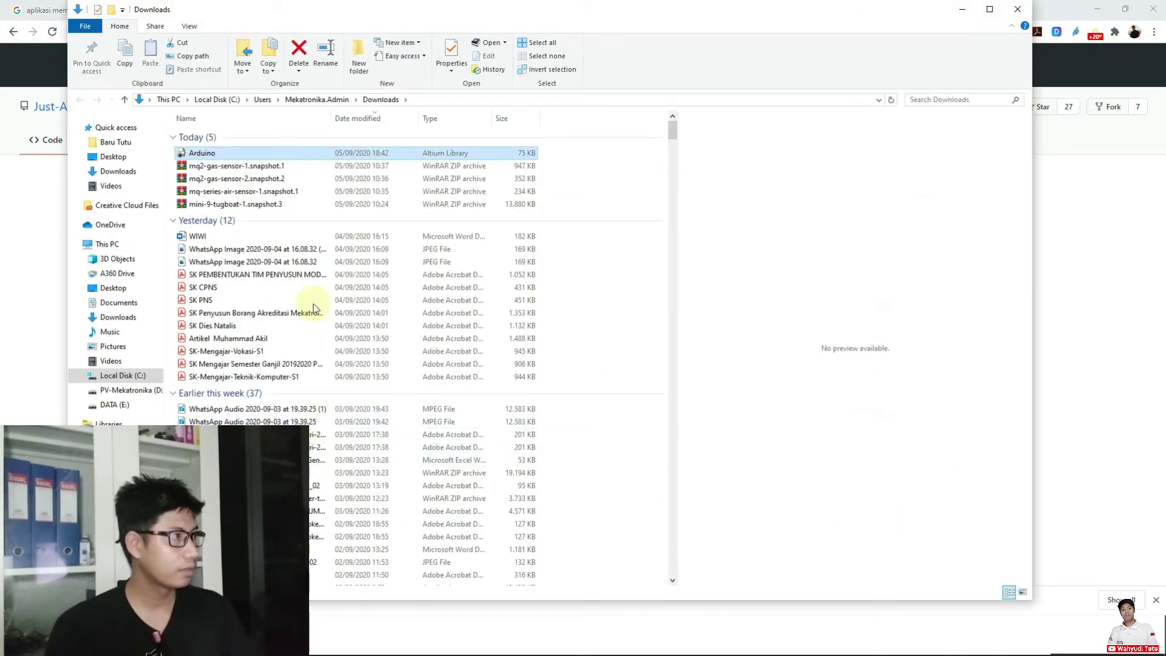
# Copy the downloaded Arduino library file from Downloads and go to the Local Disk (C:) drive.
pyautogui.rightClick(229, 155)
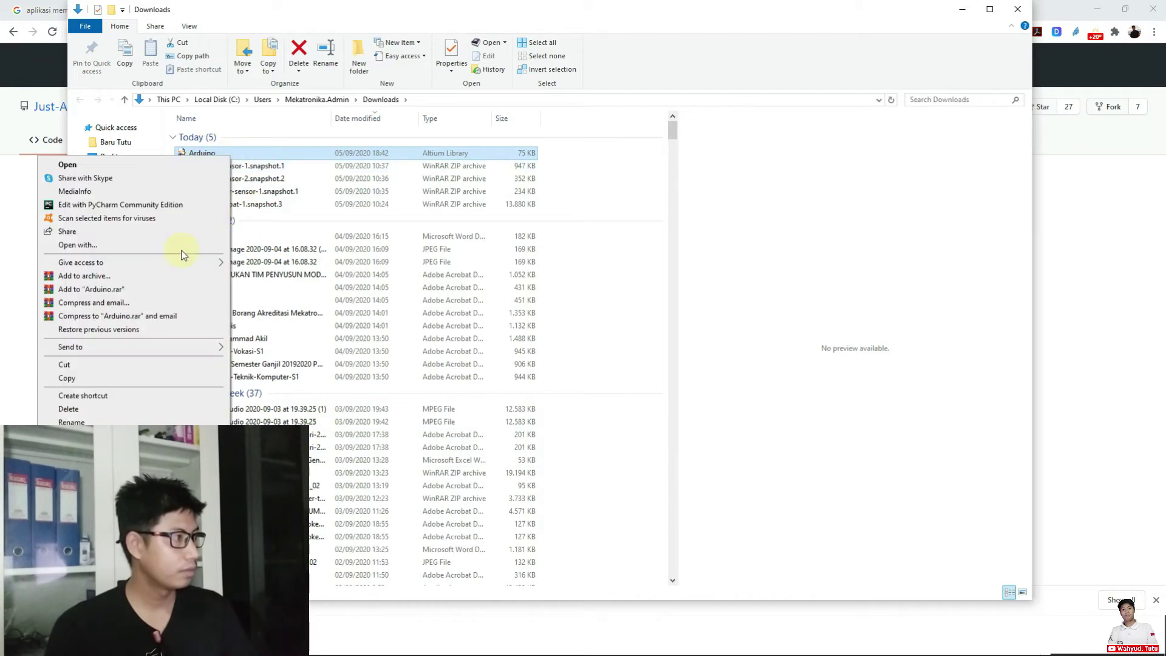
pyautogui.click(86, 381)
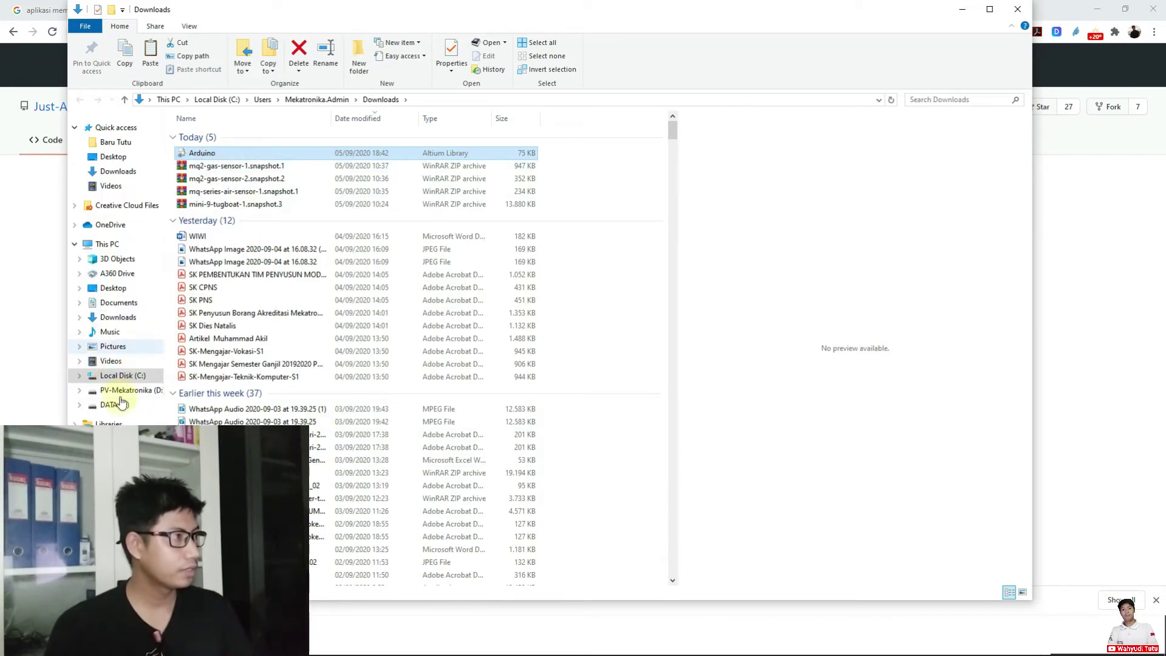
pyautogui.click(117, 375)
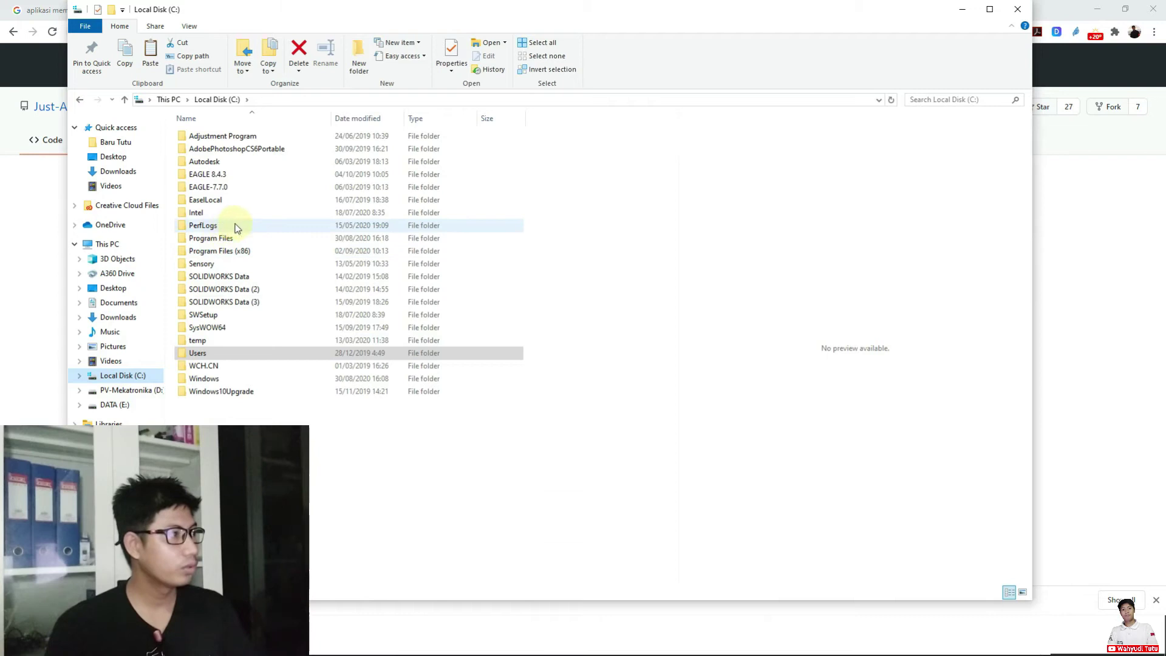
pyautogui.click(235, 247)
pyautogui.doubleClick(235, 242)
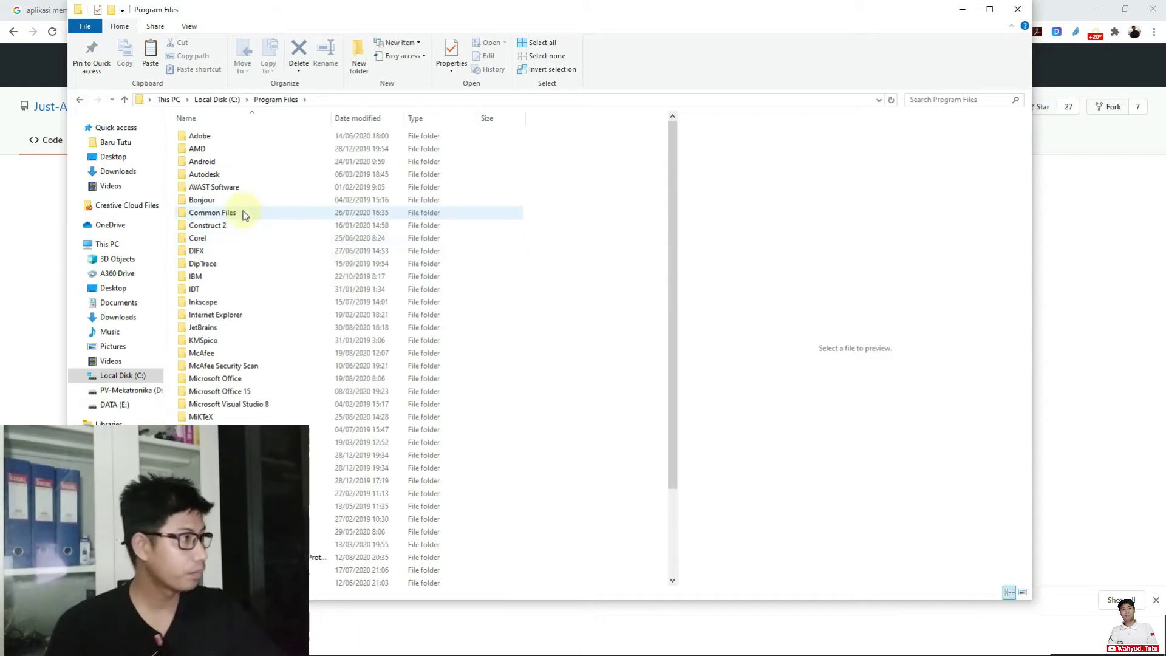
pyautogui.doubleClick(205, 265)
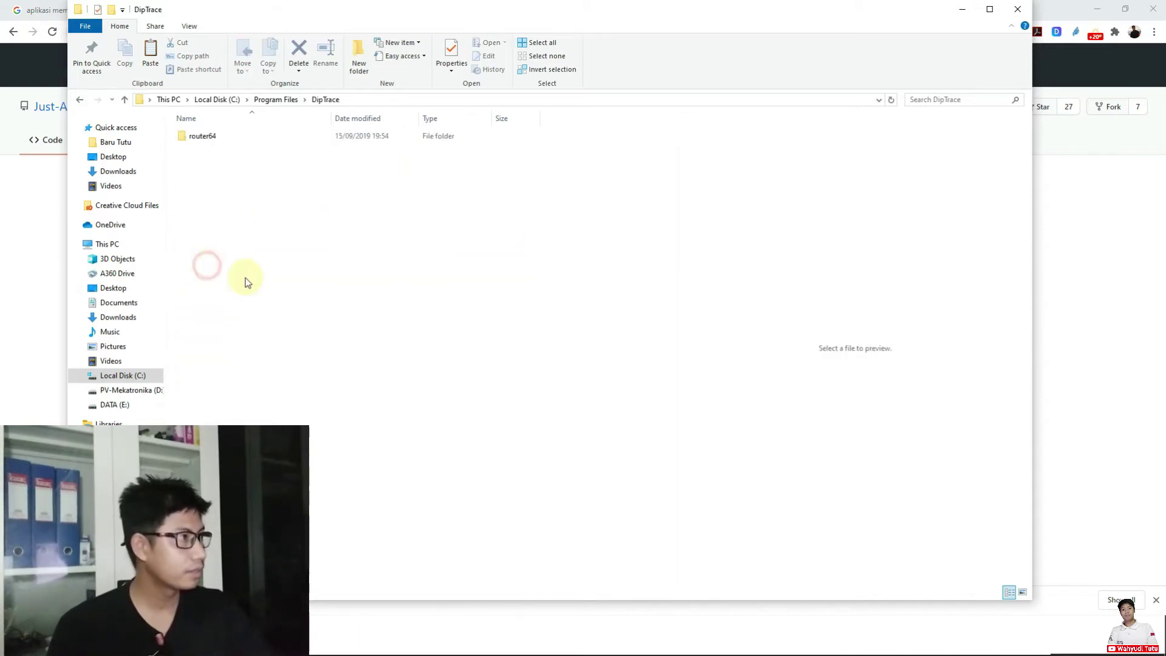
pyautogui.doubleClick(203, 136)
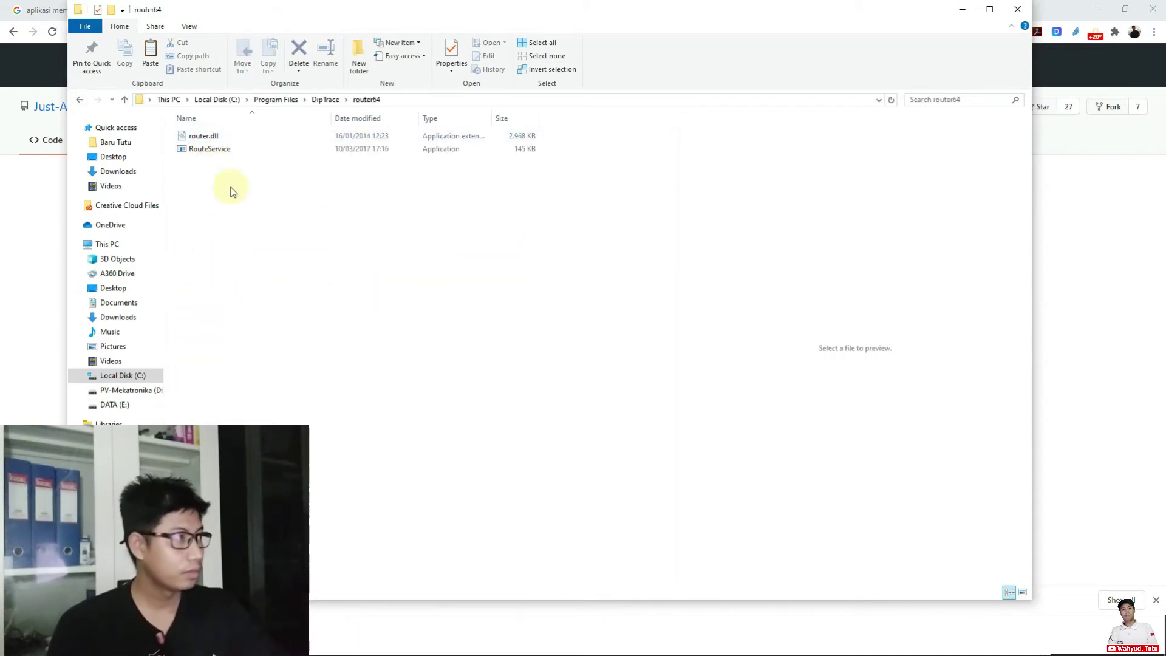
pyautogui.hotkey('alt', 'Up')
pyautogui.hotkey('alt', 'Up')
pyautogui.hotkey('alt', 'Up')
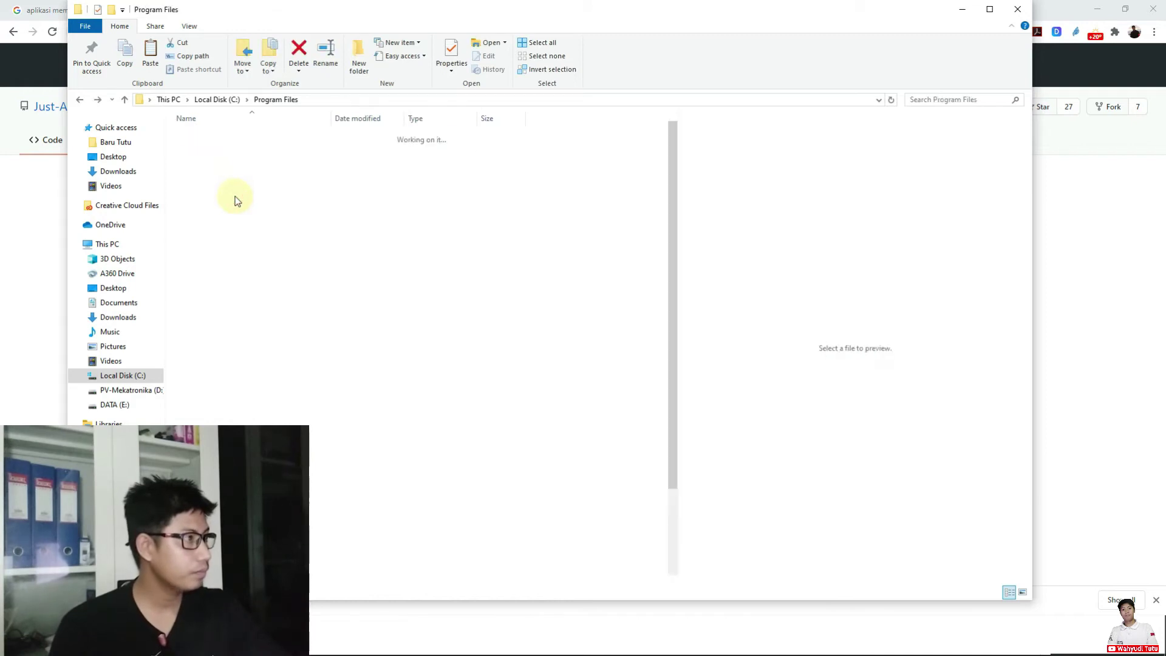
# Open the Lib folder inside the DipTrace folder under Program Files (x86).
pyautogui.doubleClick(234, 252)
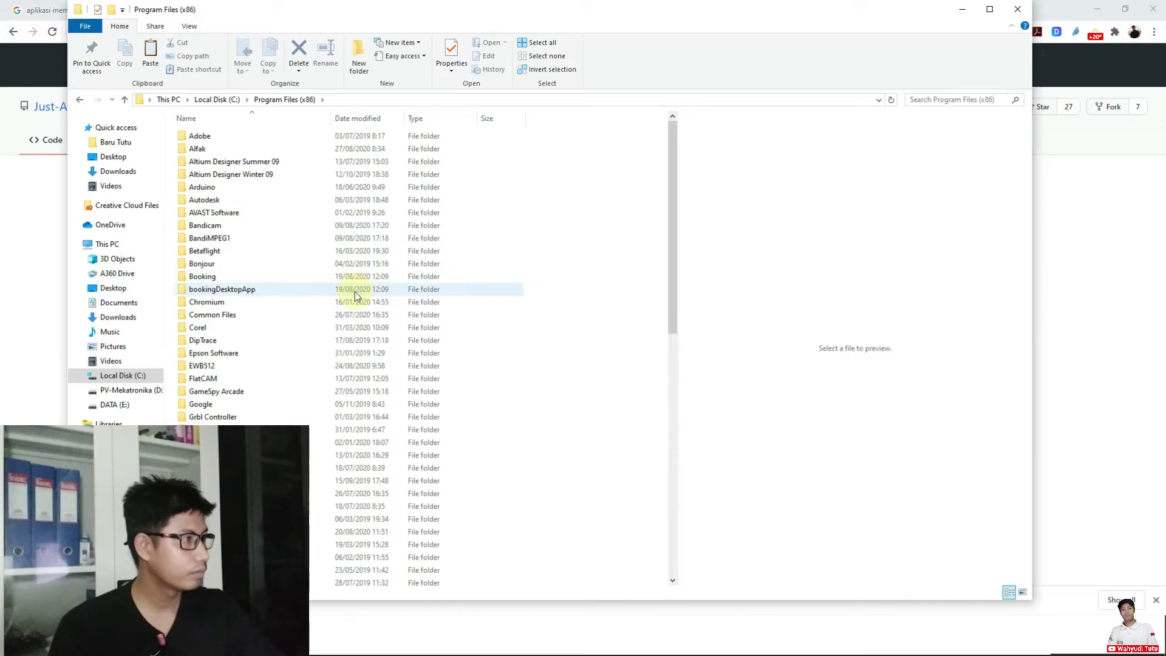
pyautogui.doubleClick(303, 339)
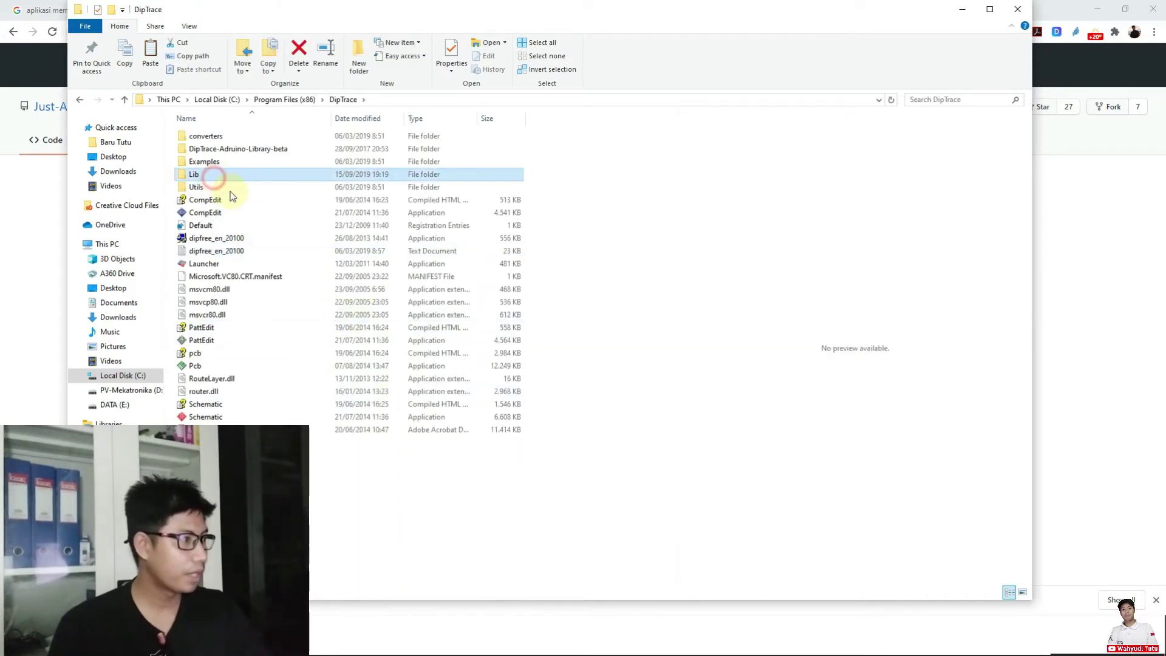
pyautogui.doubleClick(210, 174)
pyautogui.scroll(-7, 598, 289)
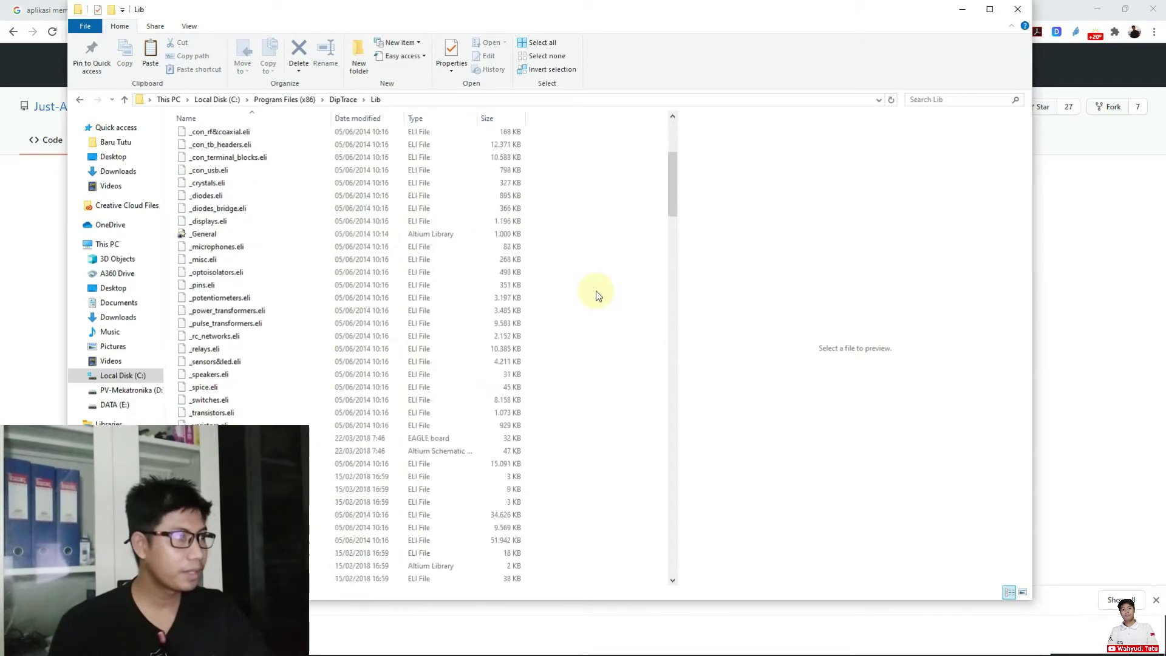
pyautogui.moveTo(678, 186); pyautogui.dragTo(691, 114)
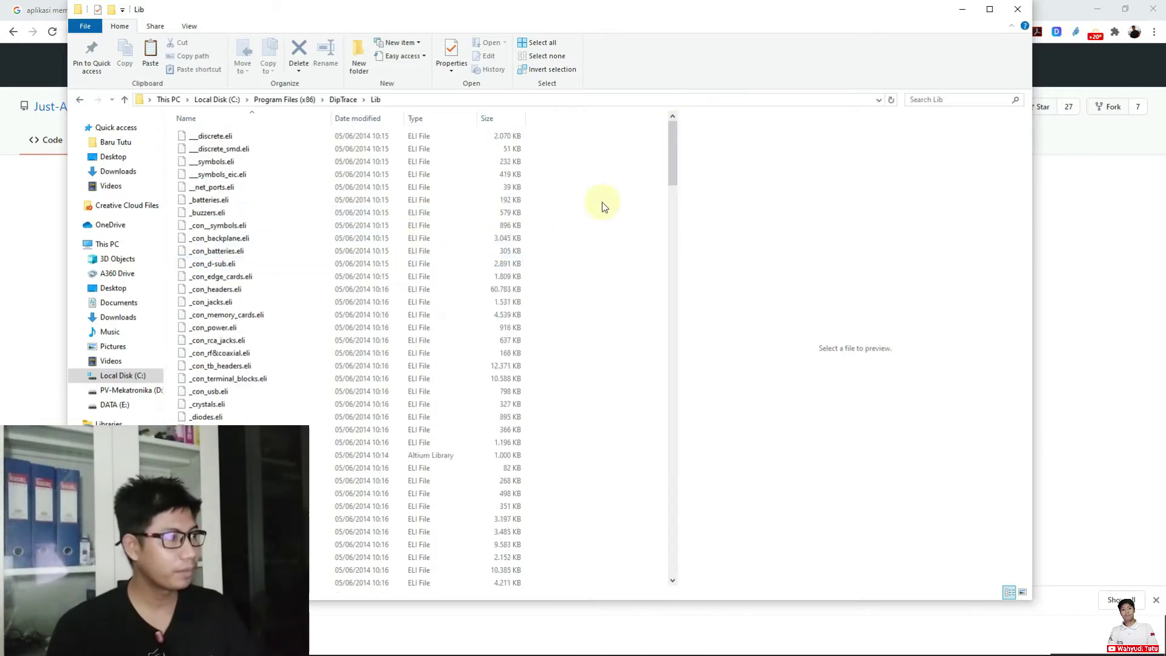
# Paste the copied Arduino library file into DipTrace's Lib folder and refresh the file listing.
pyautogui.rightClick(622, 191)
pyautogui.click(511, 276)
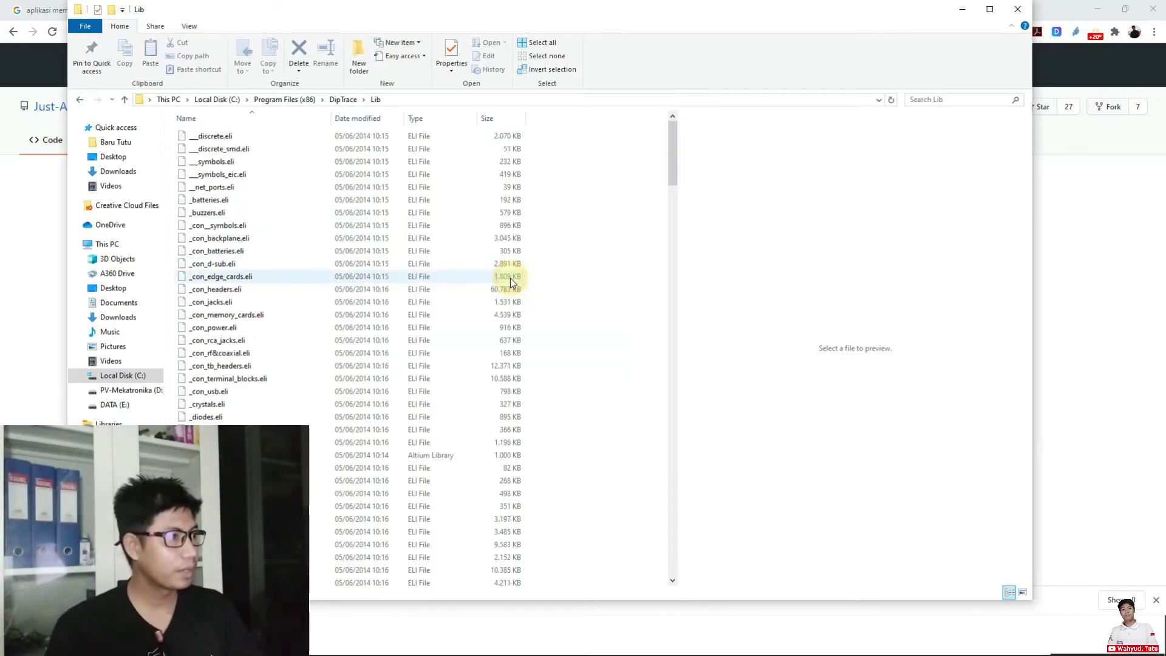
pyautogui.click(547, 220)
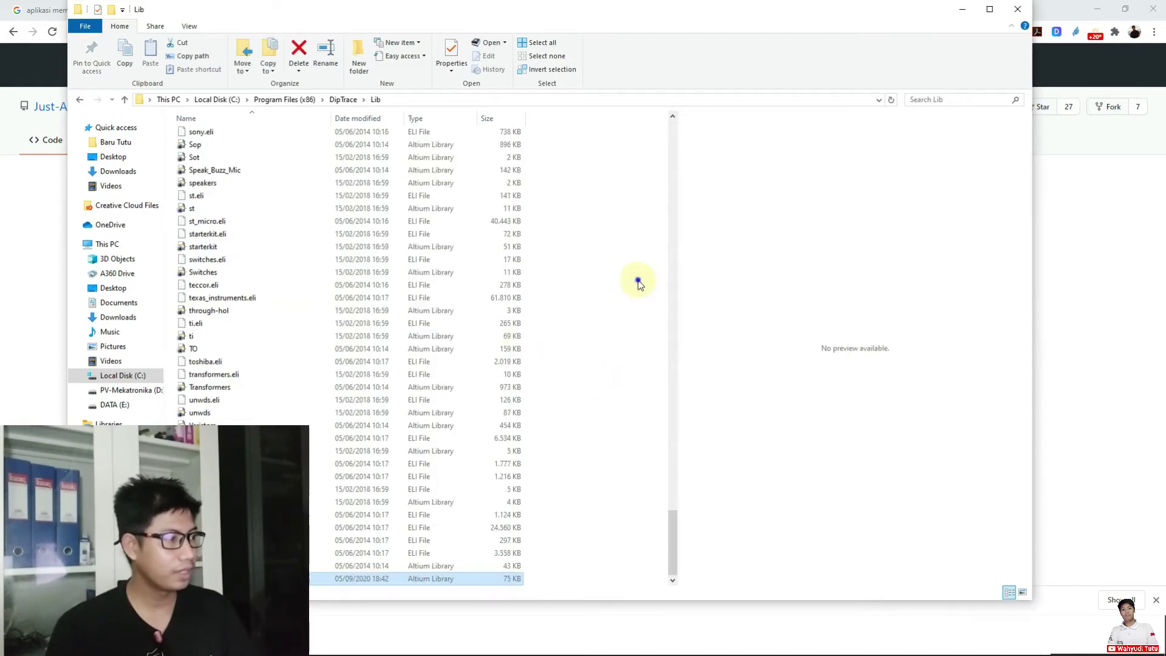
pyautogui.rightClick(638, 281)
pyautogui.click(535, 329)
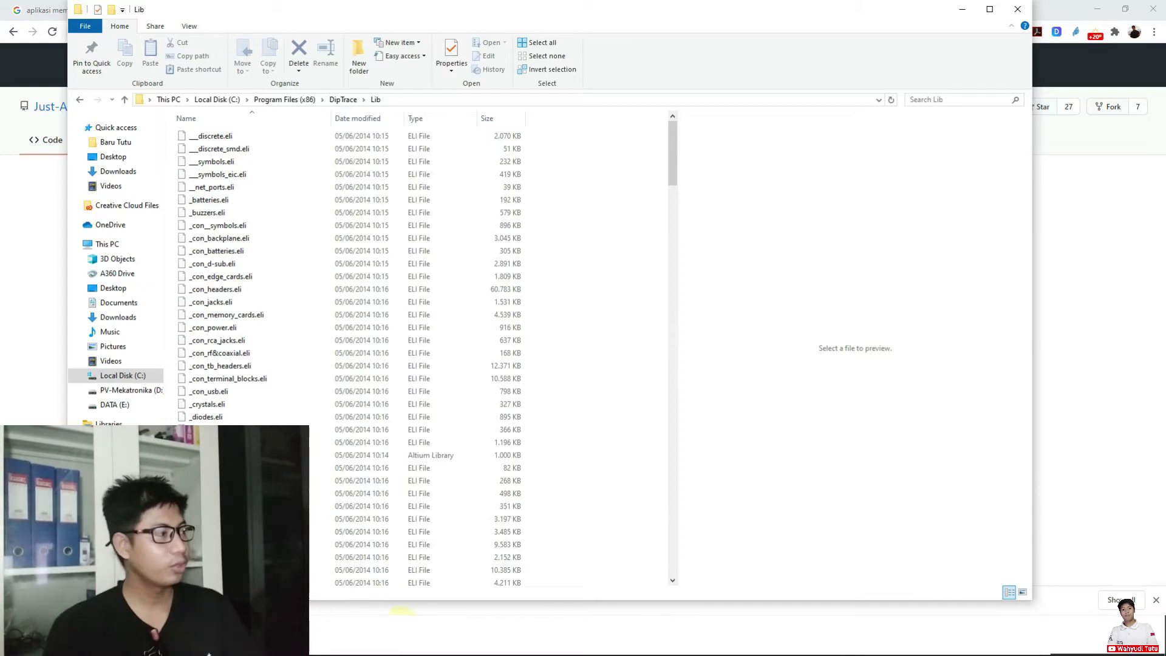
# Switch to DipTrace PCB Layout and place one ADRUINO UNO from Arduino Patterns at about X -8.3, Y 13.3.
pyautogui.hotkey('alt', 'Tab')
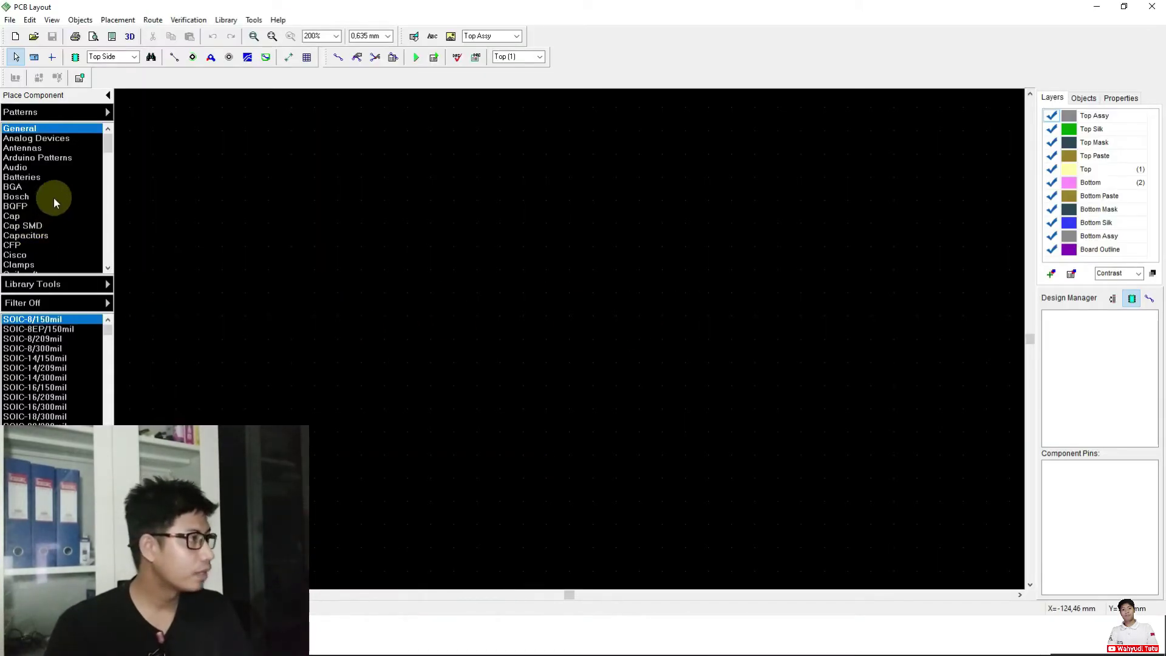
pyautogui.click(16, 156)
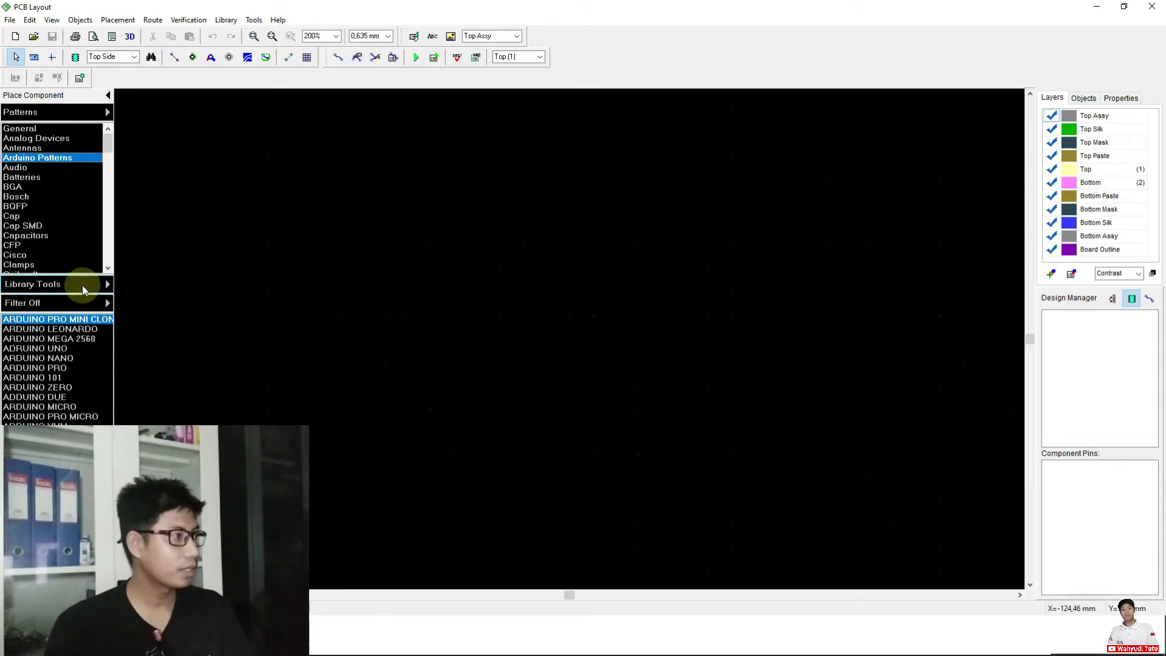
pyautogui.click(61, 351)
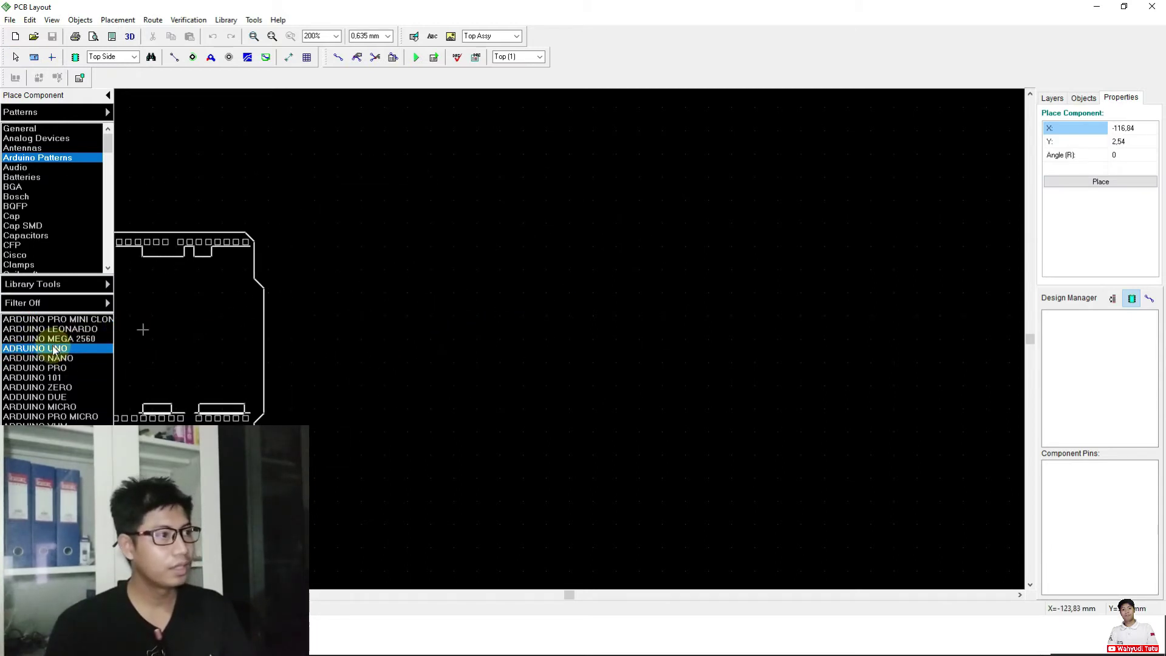
pyautogui.click(571, 284)
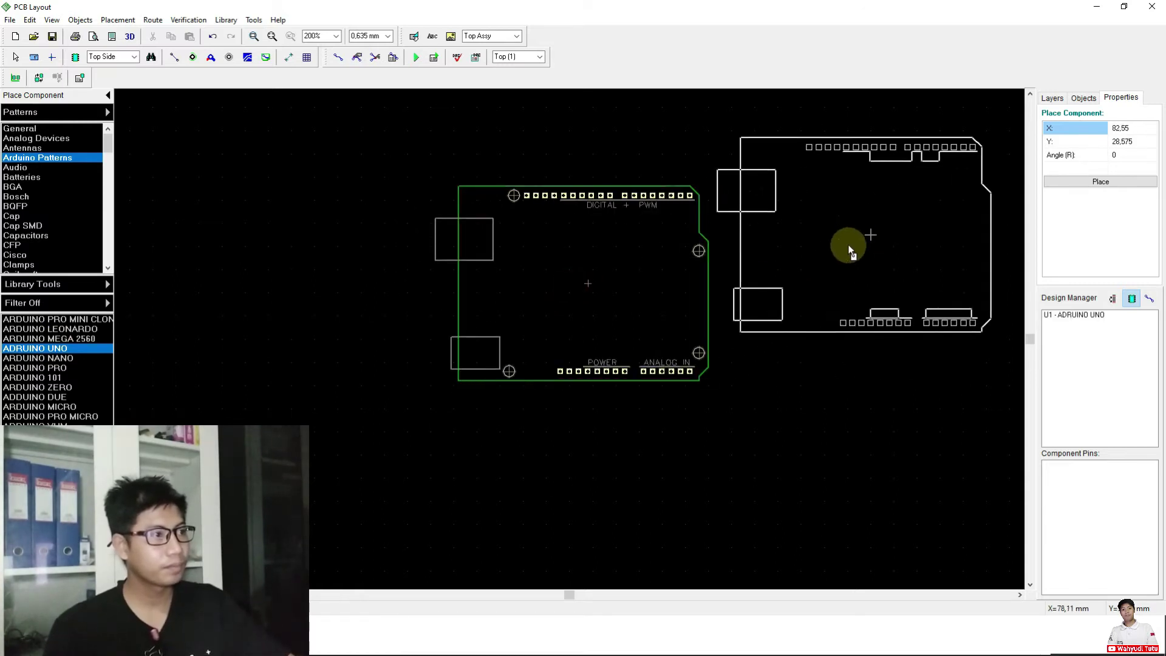
pyautogui.rightClick(845, 294)
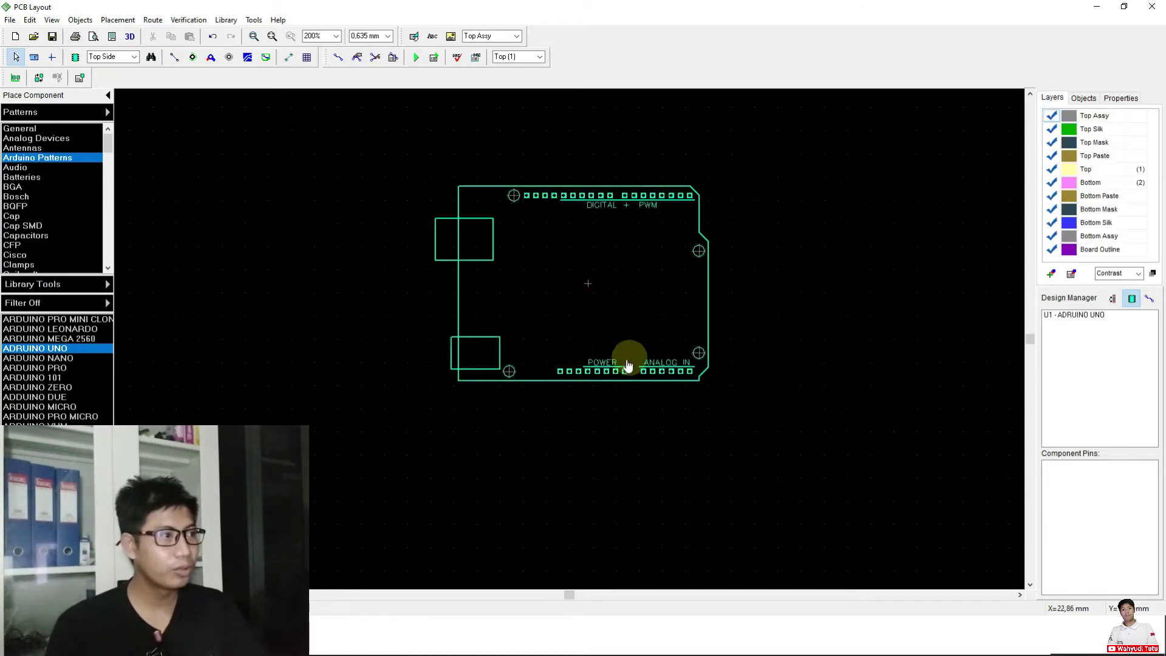
pyautogui.moveTo(622, 368); pyautogui.dragTo(575, 376)
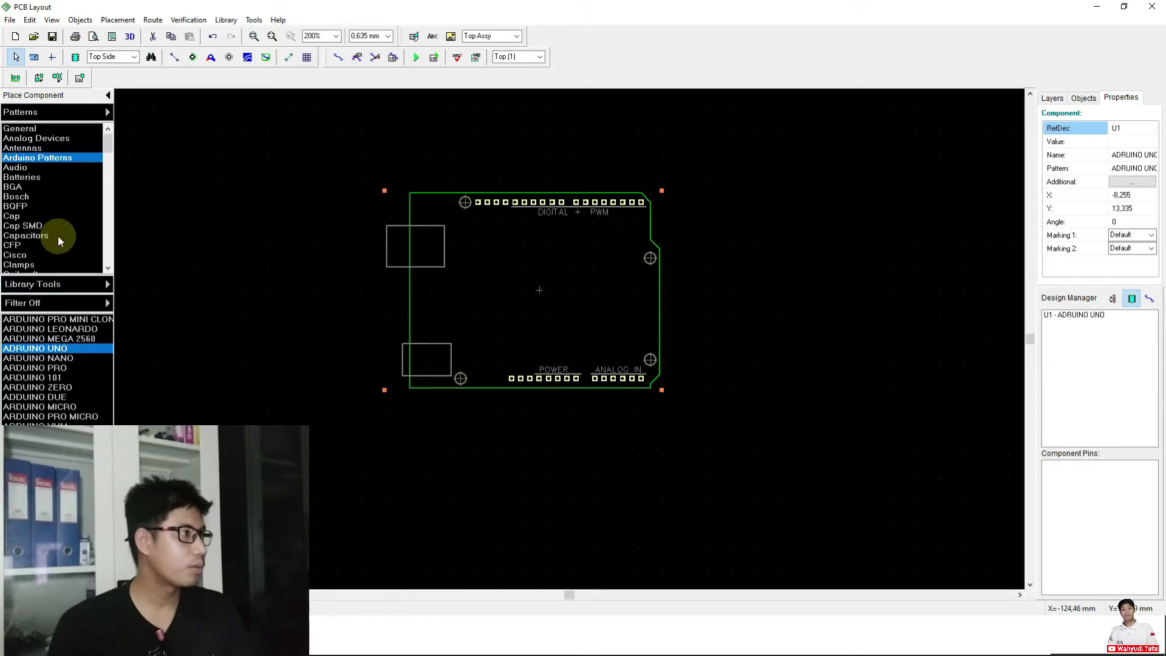
# Look through the pattern libraries and try to open the Displays library.
pyautogui.moveTo(105, 139); pyautogui.dragTo(99, 192)
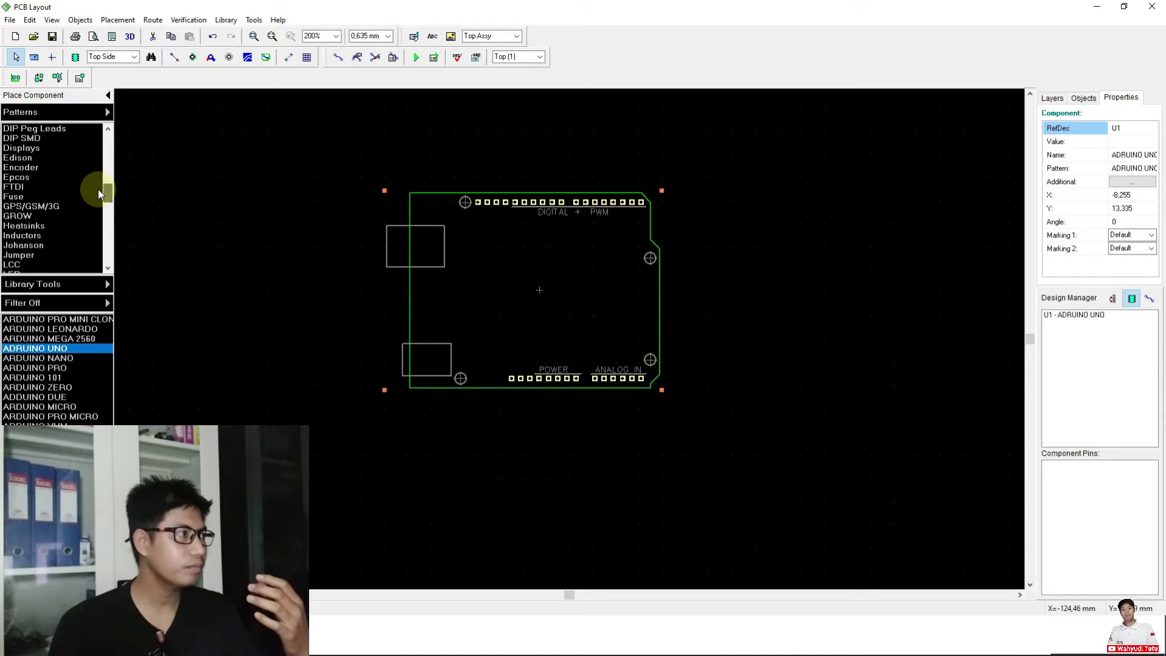
pyautogui.moveTo(100, 189); pyautogui.dragTo(110, 131)
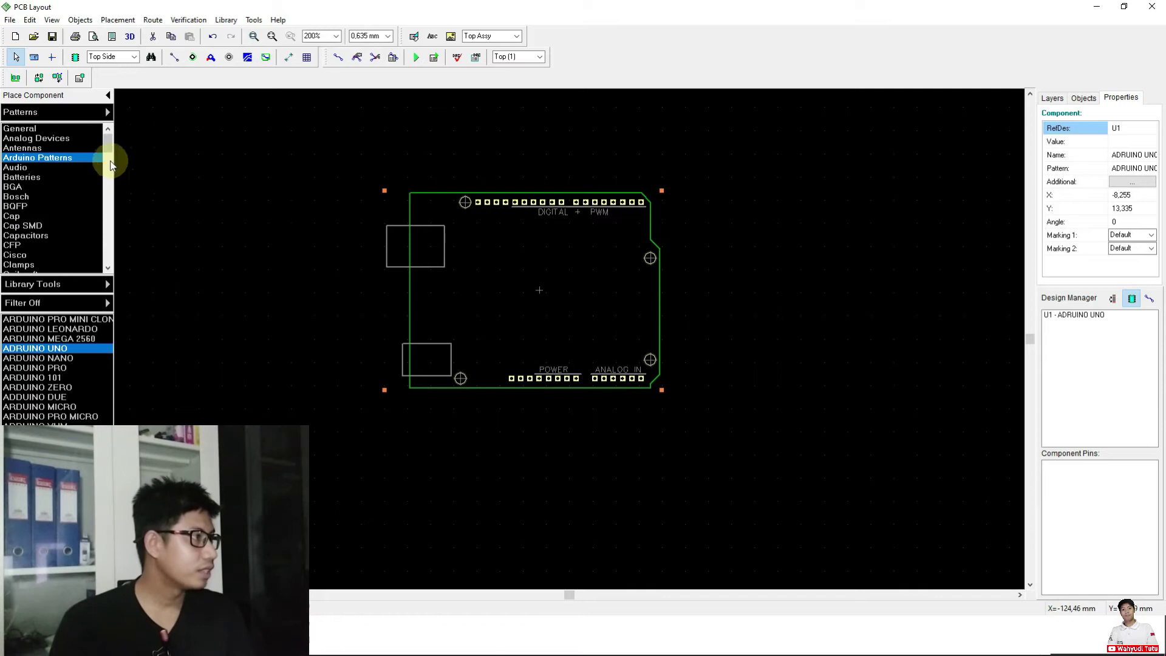
pyautogui.click(108, 137)
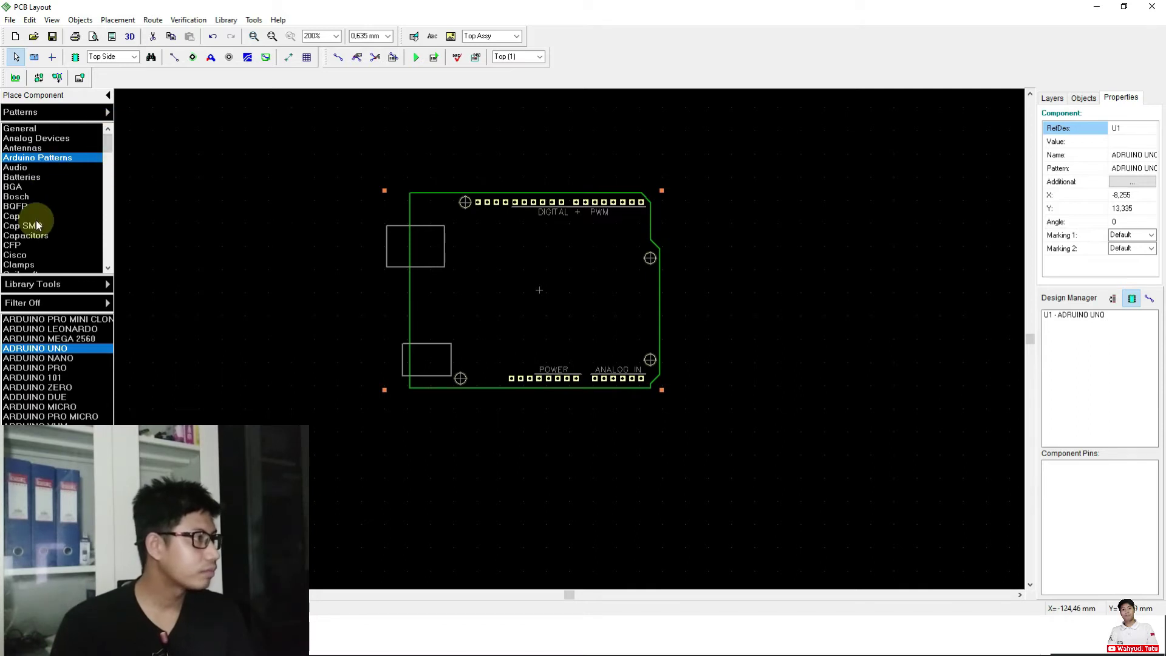
pyautogui.moveTo(108, 143); pyautogui.dragTo(104, 190)
pyautogui.click(31, 177)
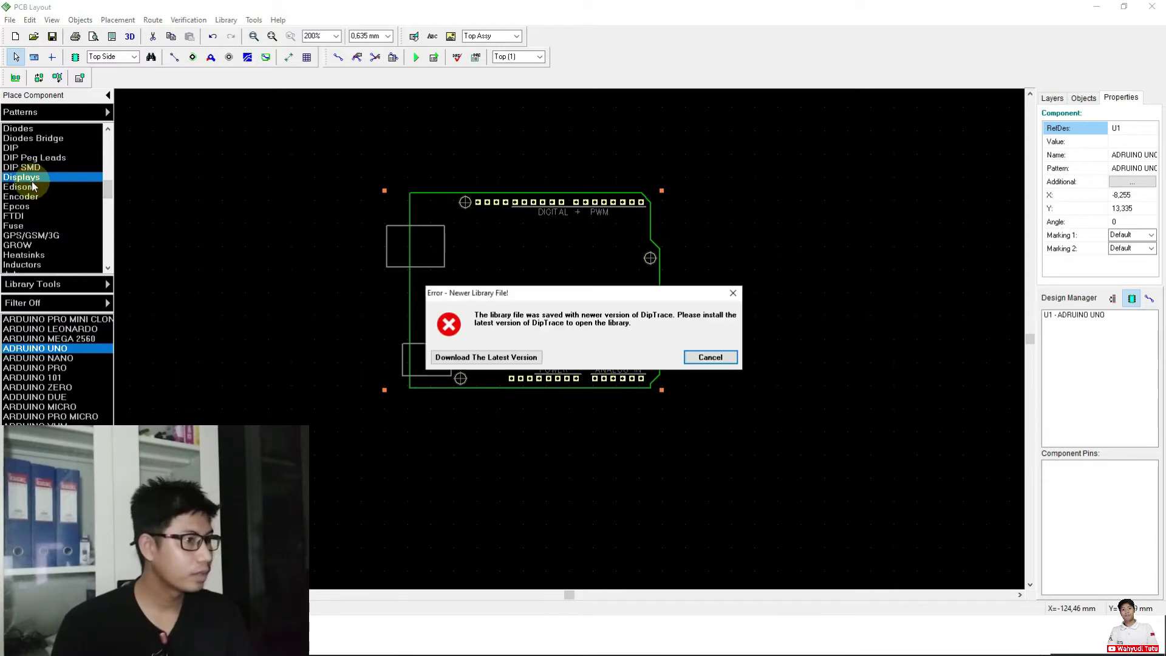
pyautogui.click(693, 360)
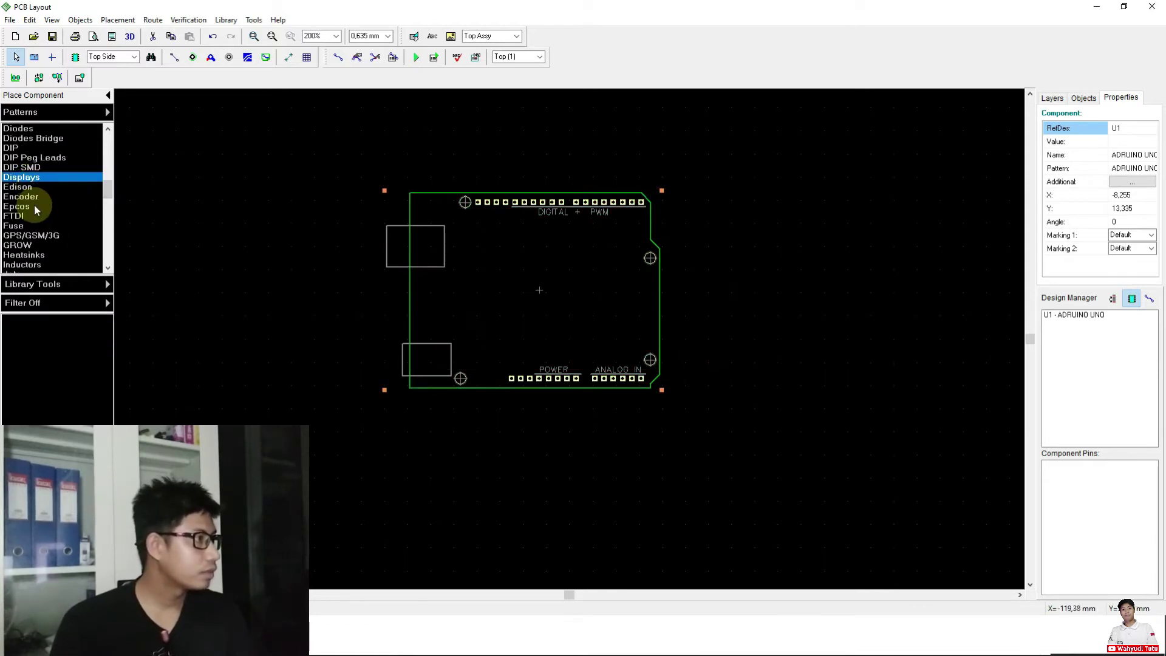
# Place three HDR-1x3T/2.54/7x2 headers from the Con Headers library in a row above the Arduino board's digital pins.
pyautogui.moveTo(107, 183); pyautogui.dragTo(107, 163)
pyautogui.click(9, 189)
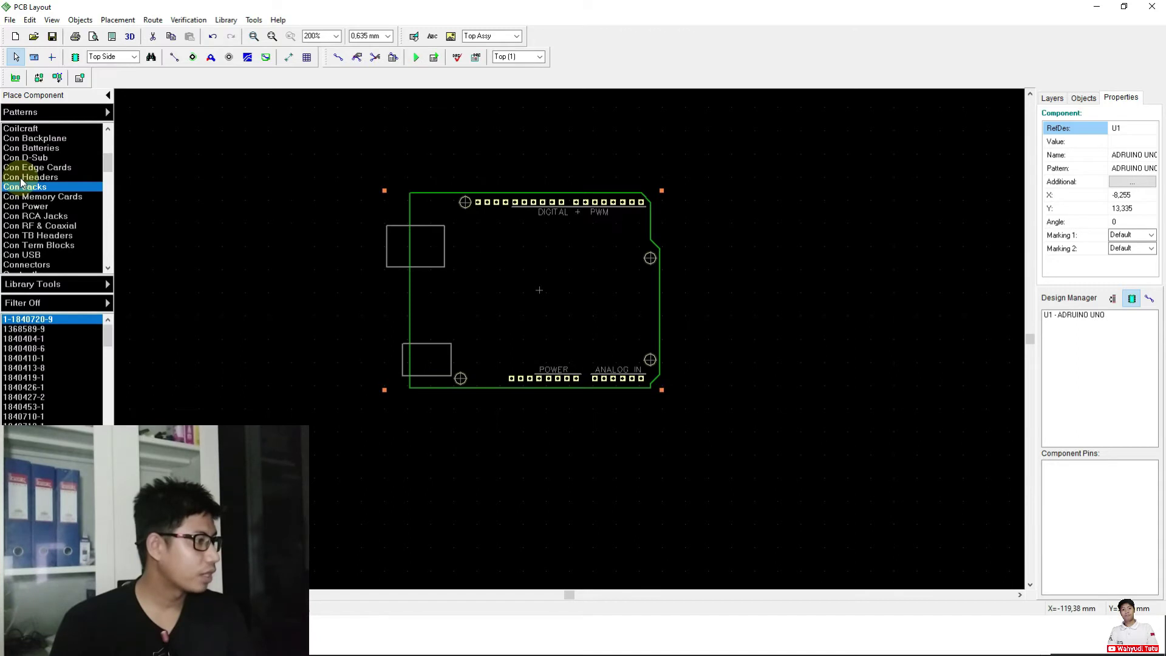
pyautogui.click(23, 179)
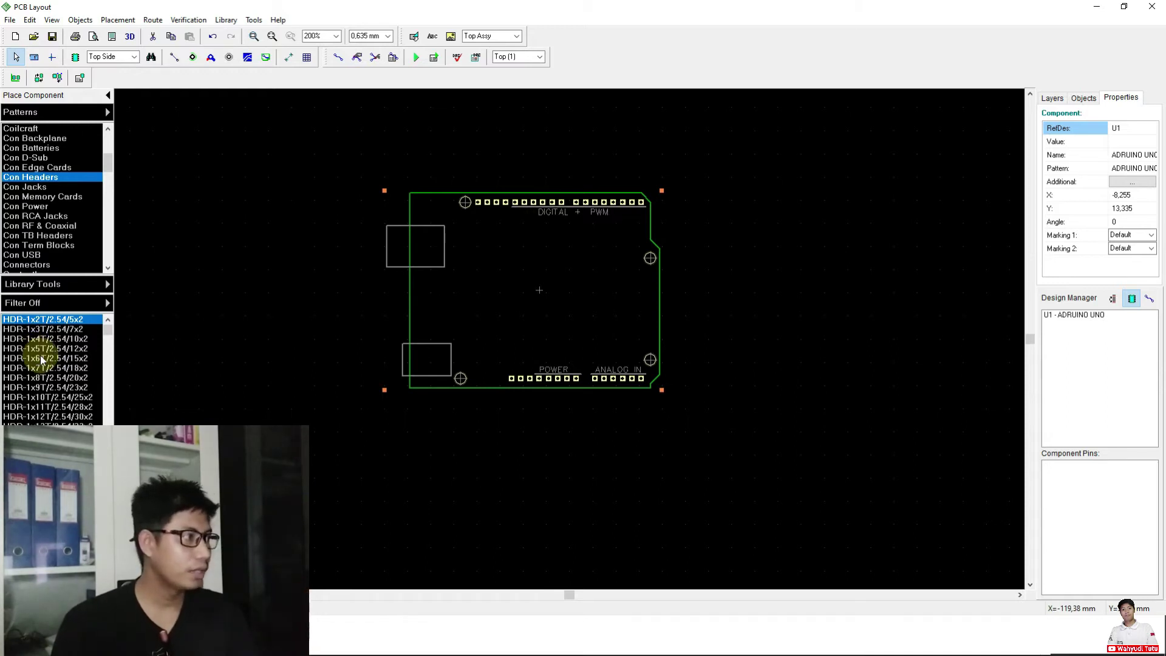
pyautogui.click(46, 330)
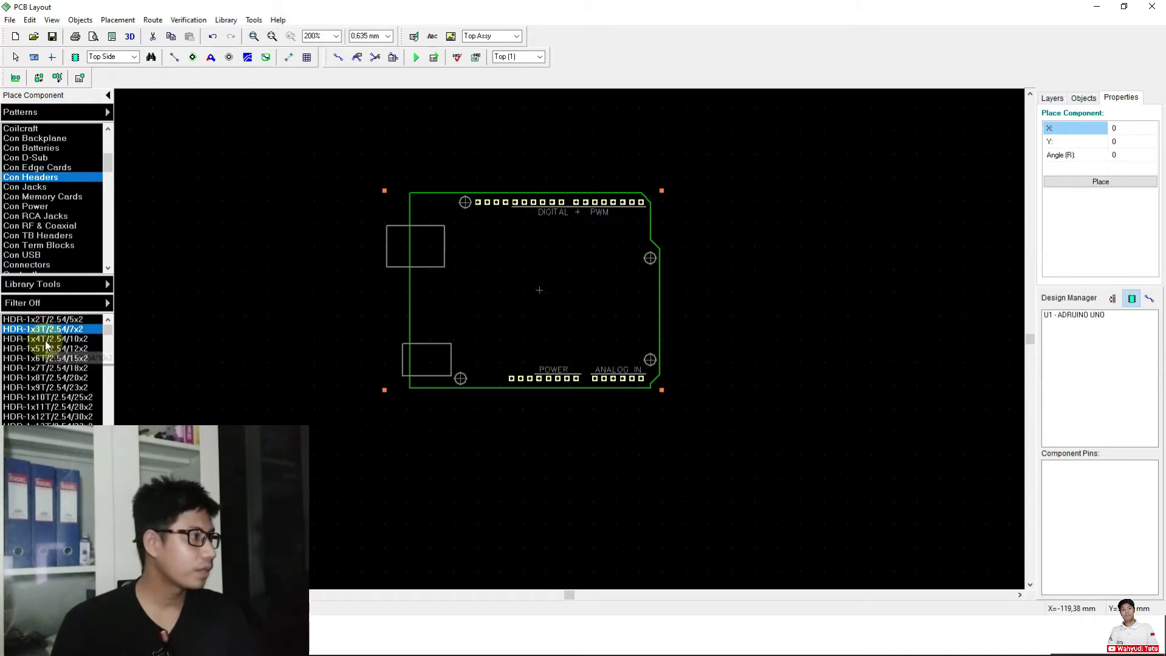
pyautogui.click(40, 320)
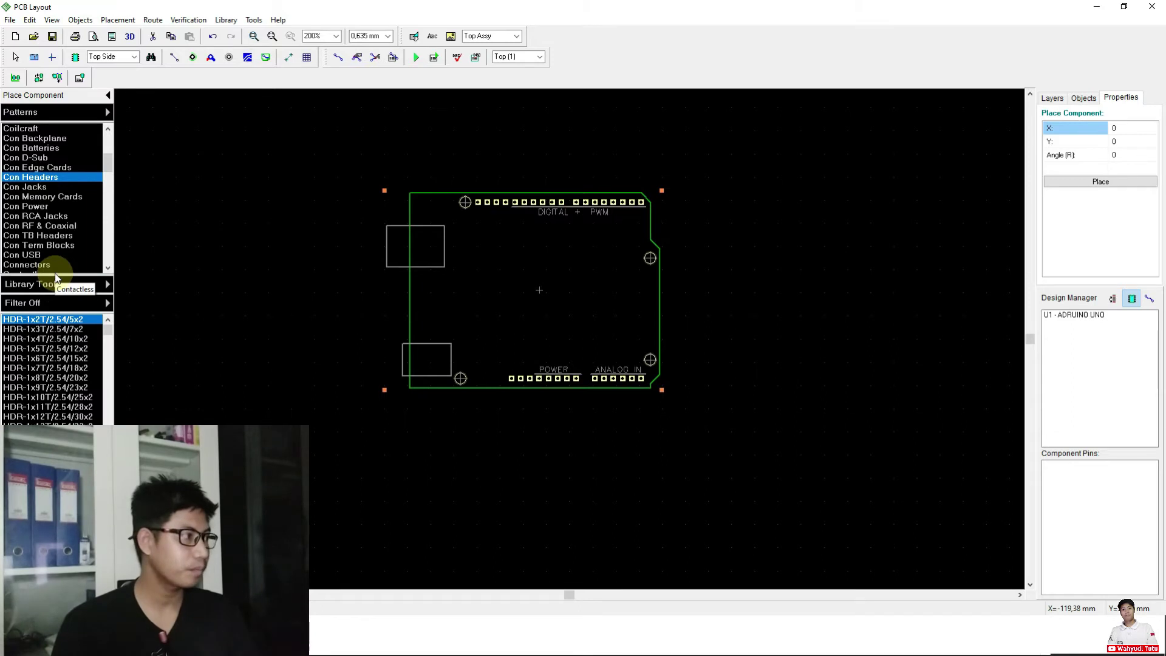
pyautogui.click(46, 329)
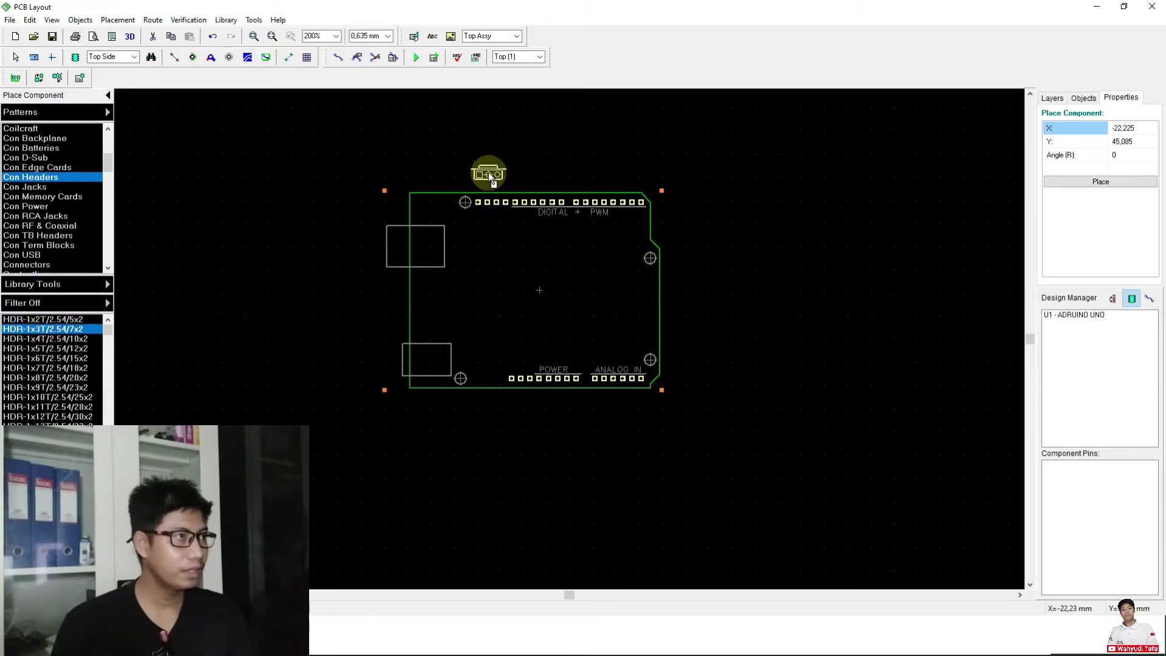
pyautogui.click(497, 173)
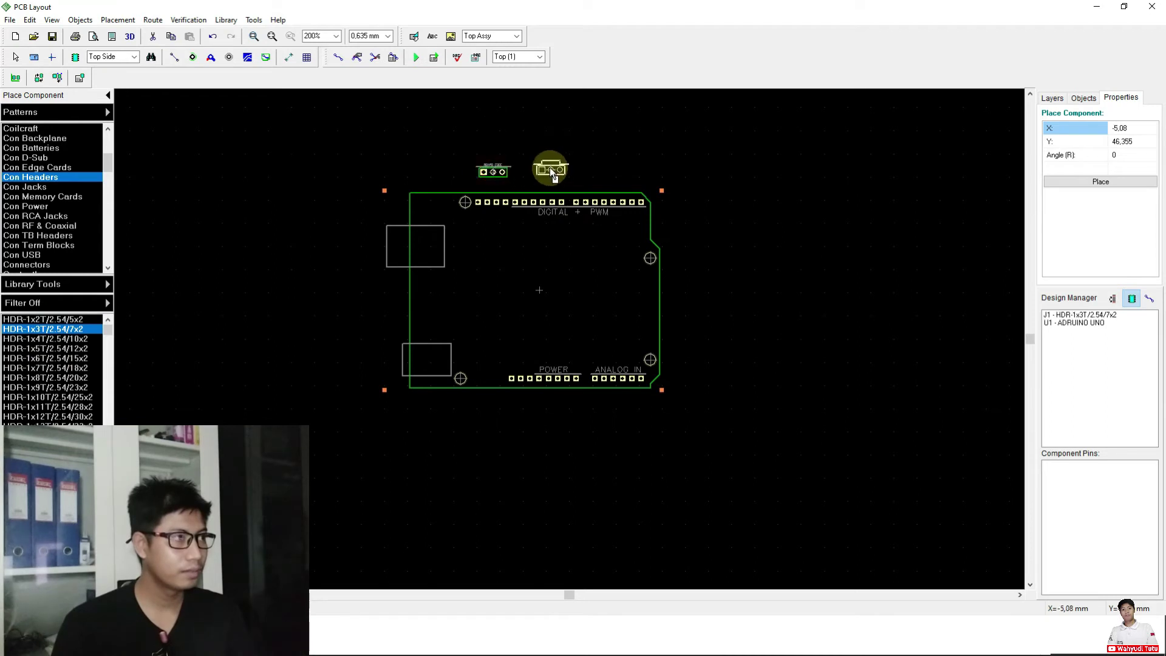
pyautogui.click(552, 172)
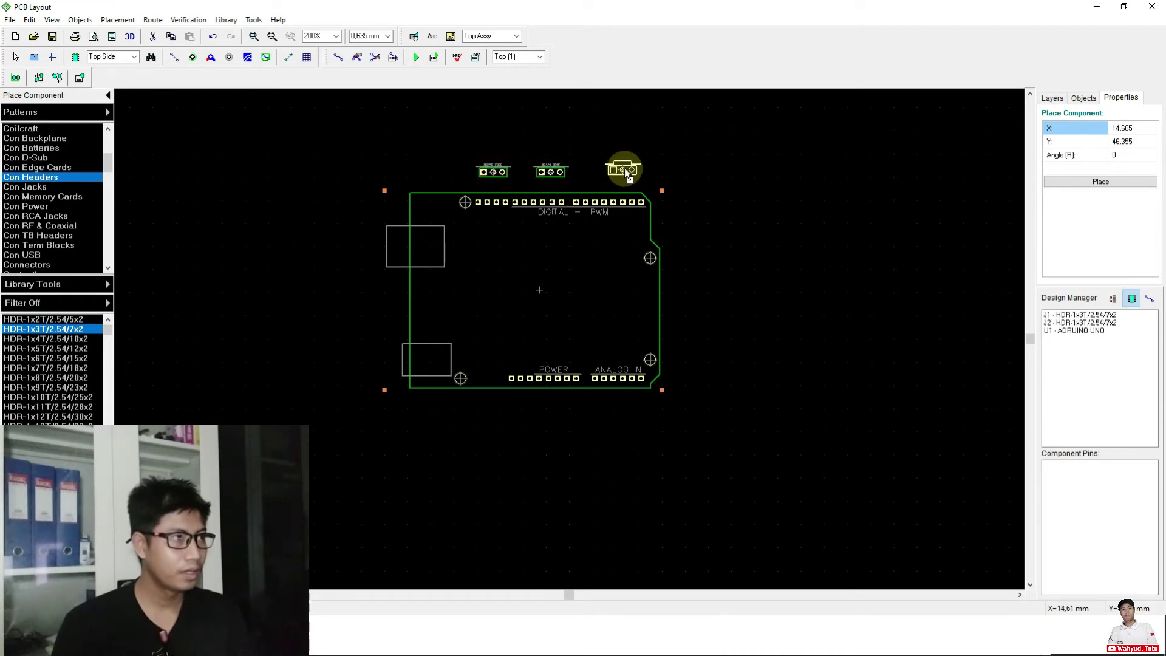
pyautogui.click(617, 173)
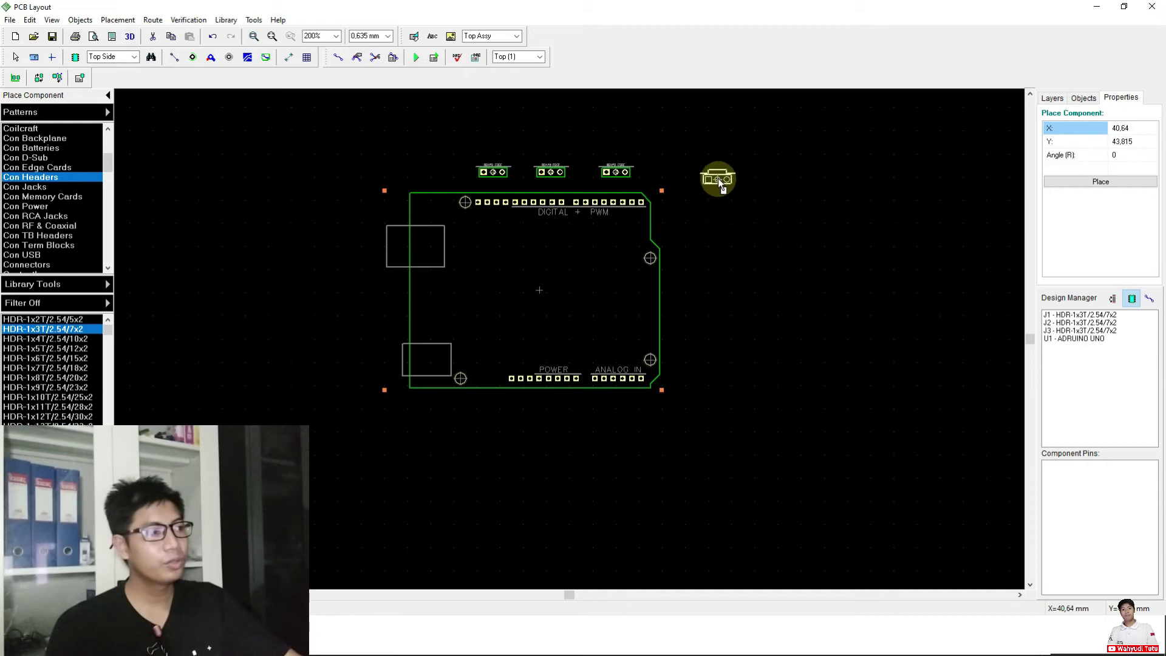
pyautogui.rightClick(715, 180)
# Check the component properties of the leftmost three-pin header above the Arduino board.
pyautogui.scroll(5, 586, 169)
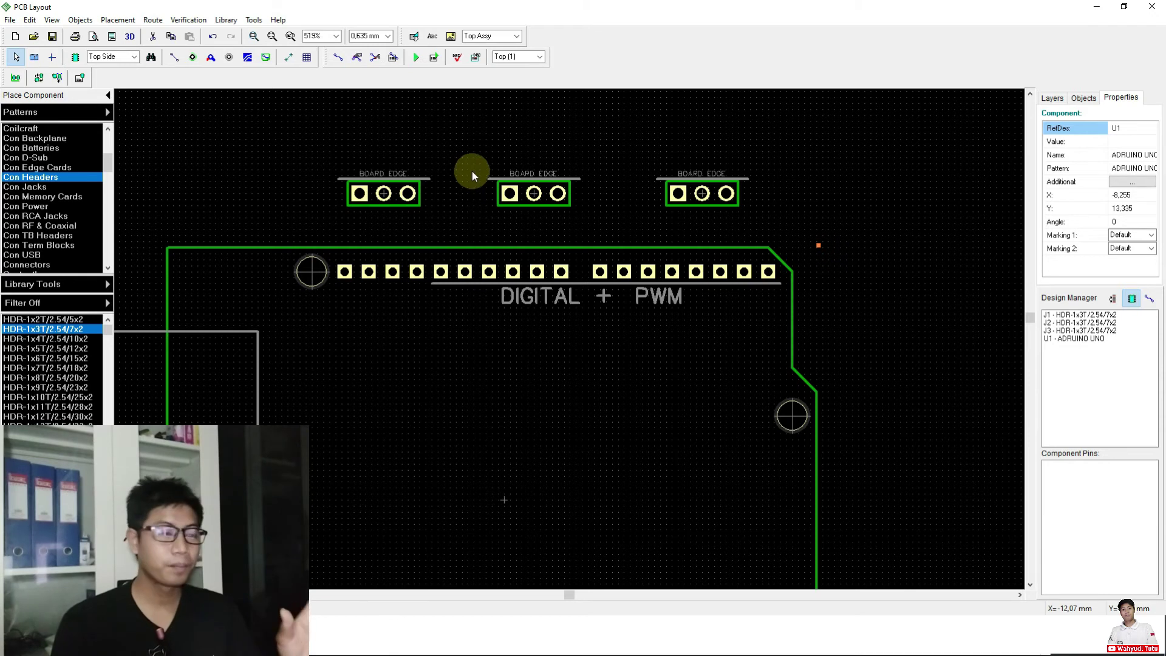
pyautogui.click(408, 200)
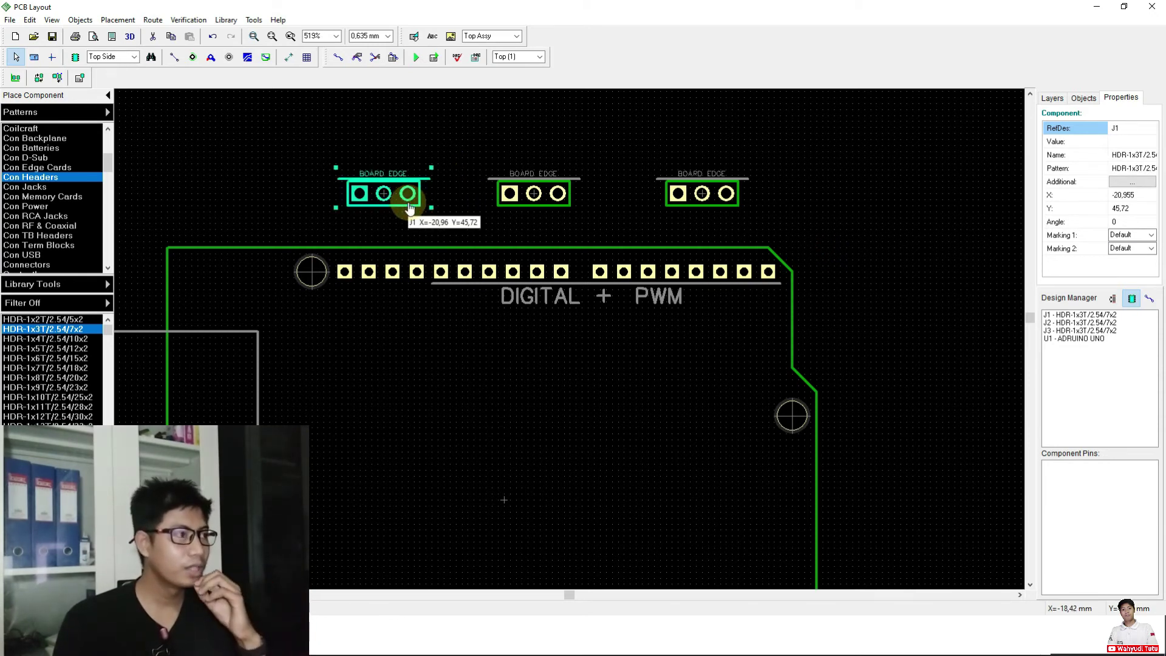
pyautogui.click(409, 208)
pyautogui.rightClick(410, 209)
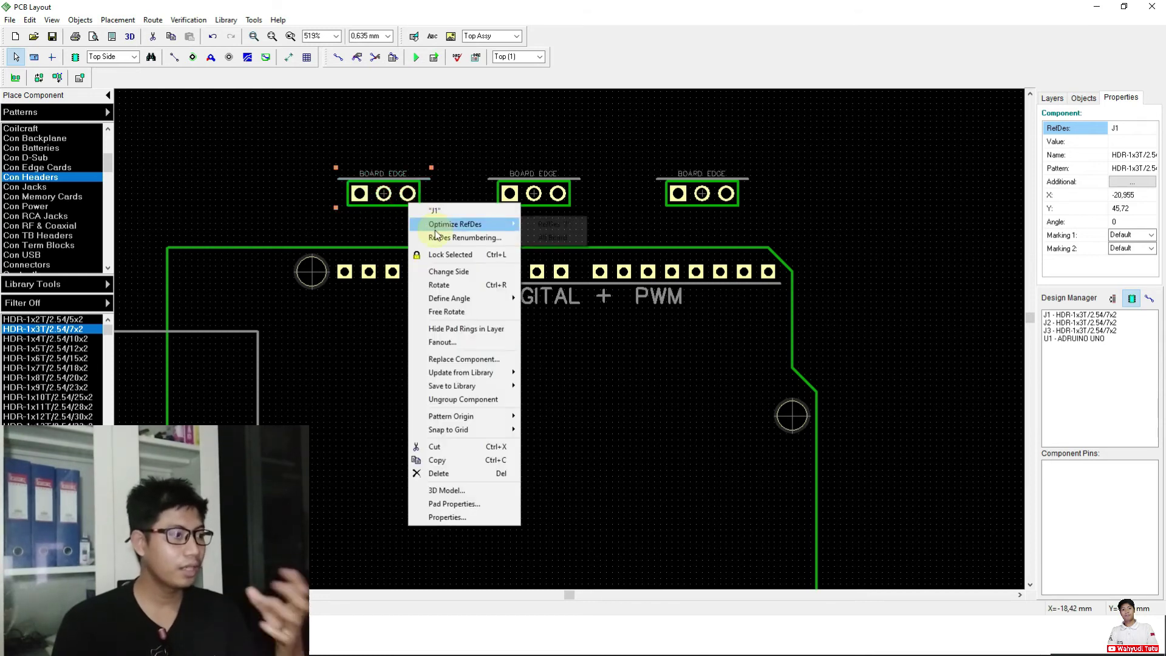
pyautogui.click(452, 517)
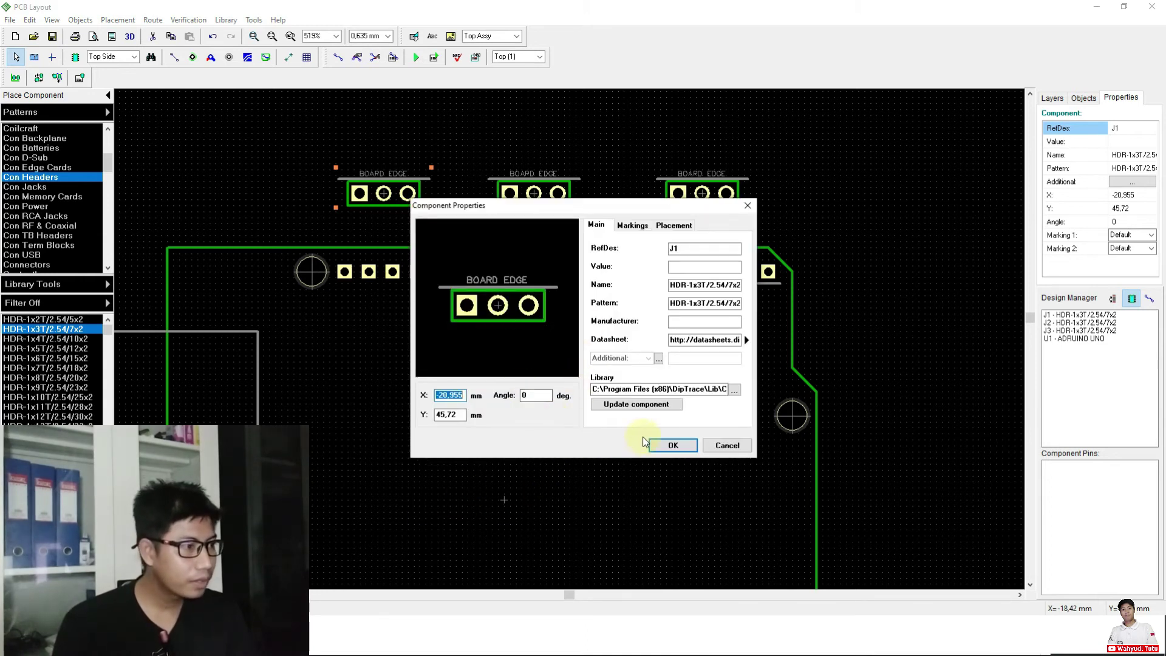
pyautogui.click(672, 445)
# Set the leftmost header's pads to 2 mm wide and 3 mm high with a 1 mm hole diameter.
pyautogui.rightClick(398, 186)
pyautogui.click(441, 485)
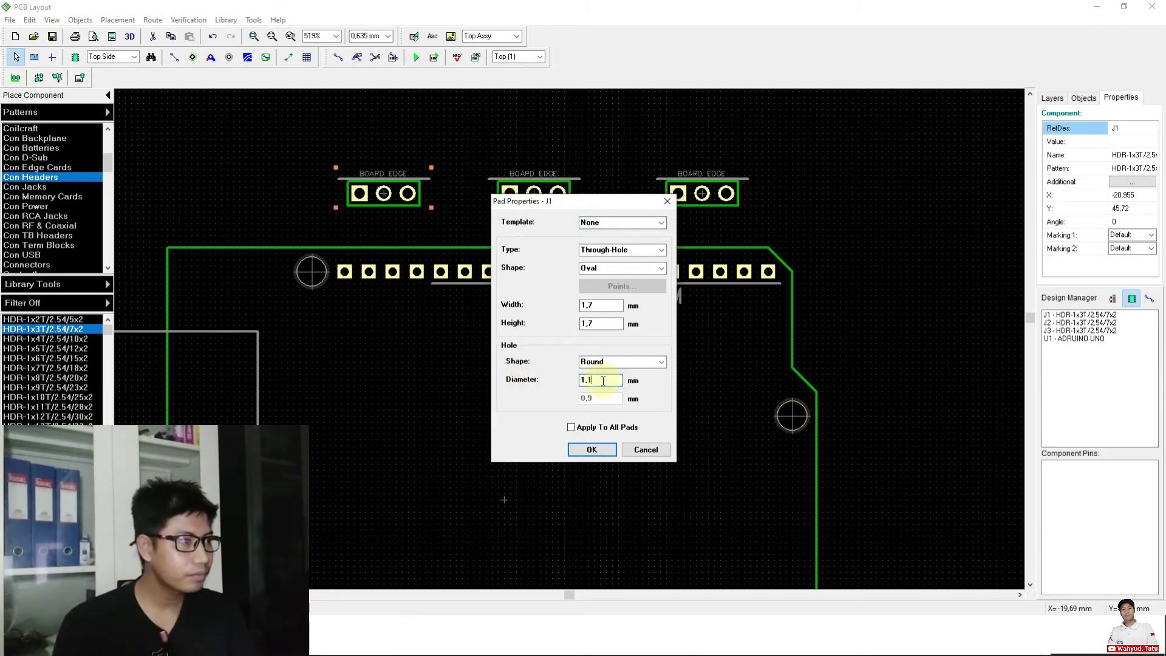
pyautogui.moveTo(603, 308); pyautogui.dragTo(542, 311)
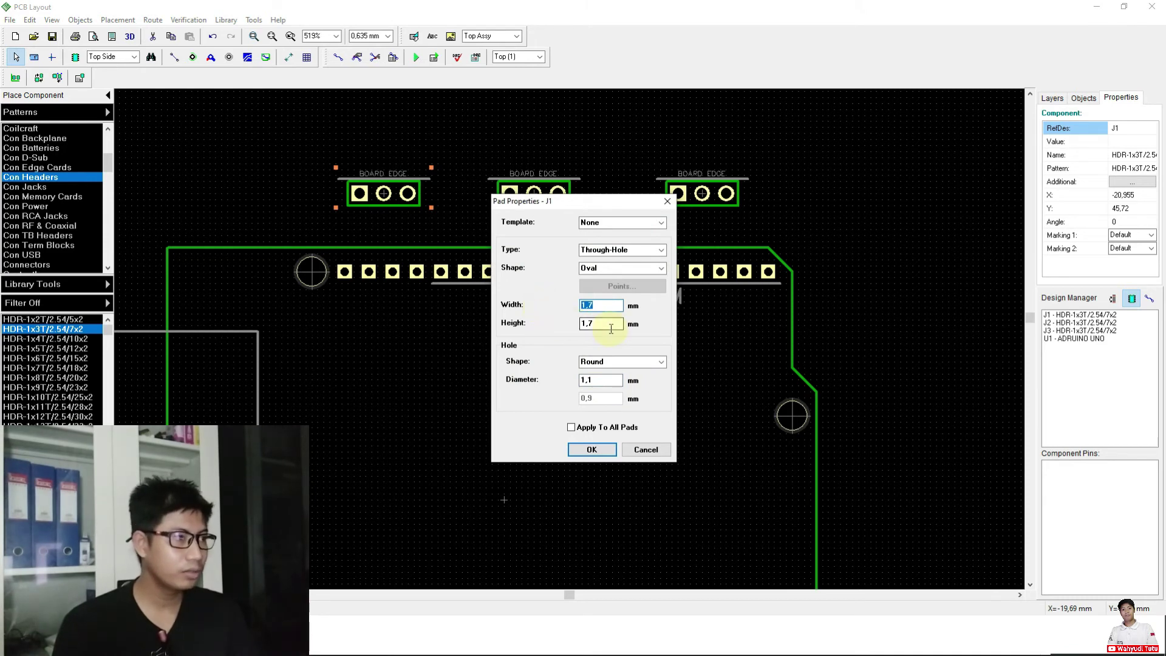
pyautogui.click(595, 306)
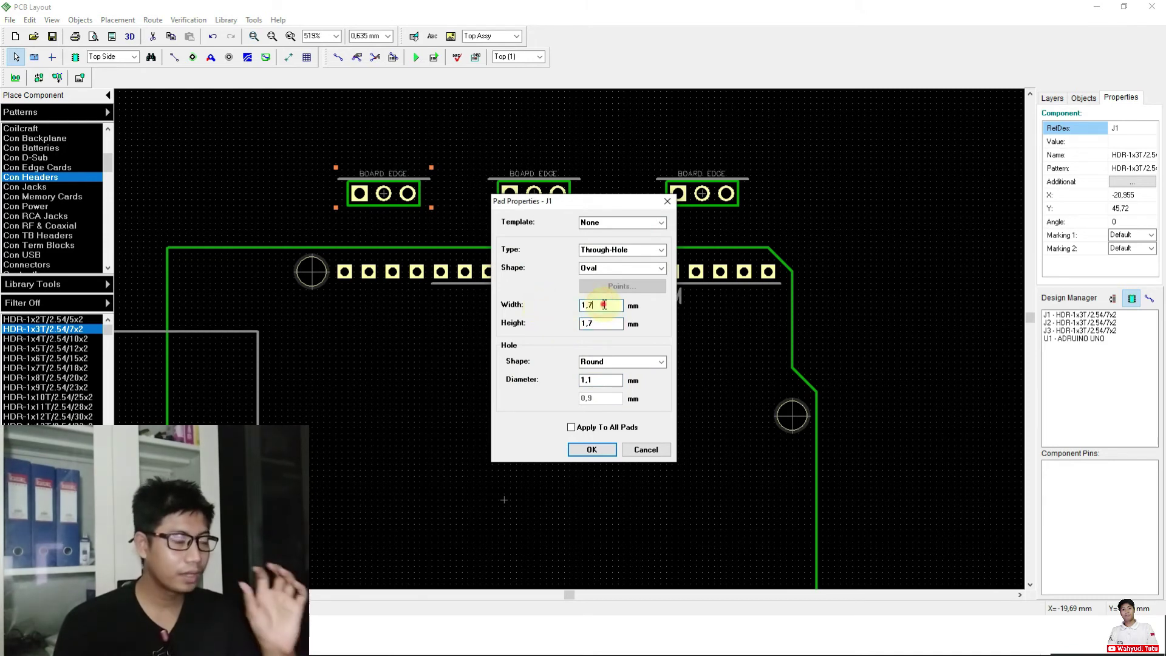
pyautogui.moveTo(594, 306); pyautogui.dragTo(578, 305)
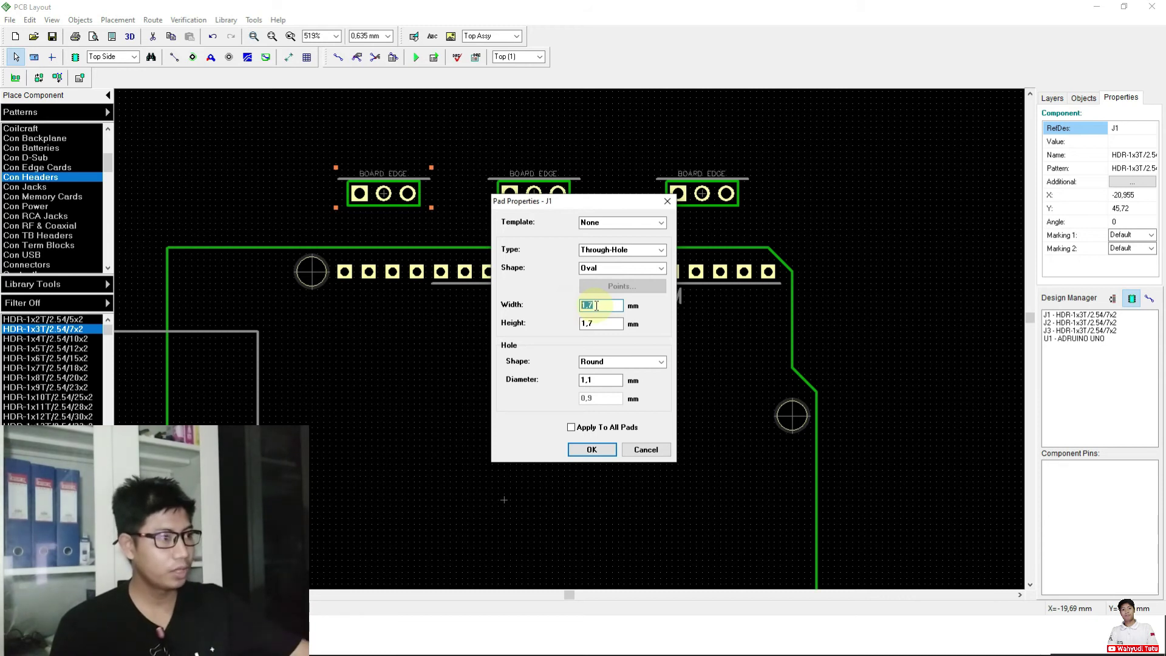
pyautogui.click(599, 322)
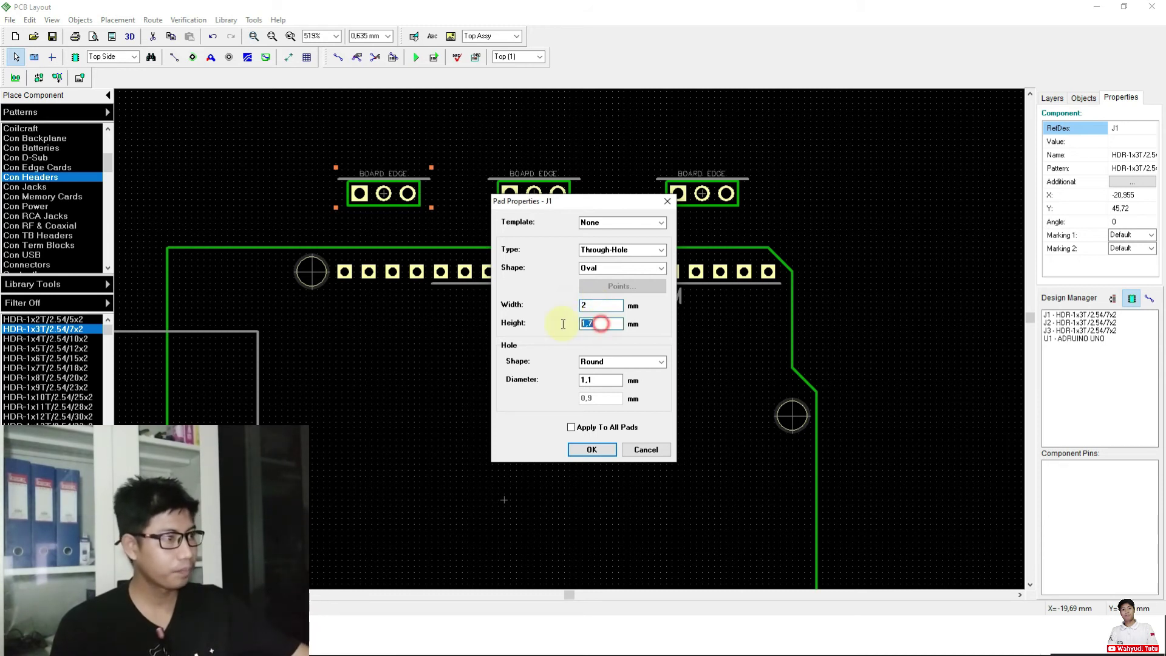
pyautogui.write('3')
pyautogui.click(592, 380)
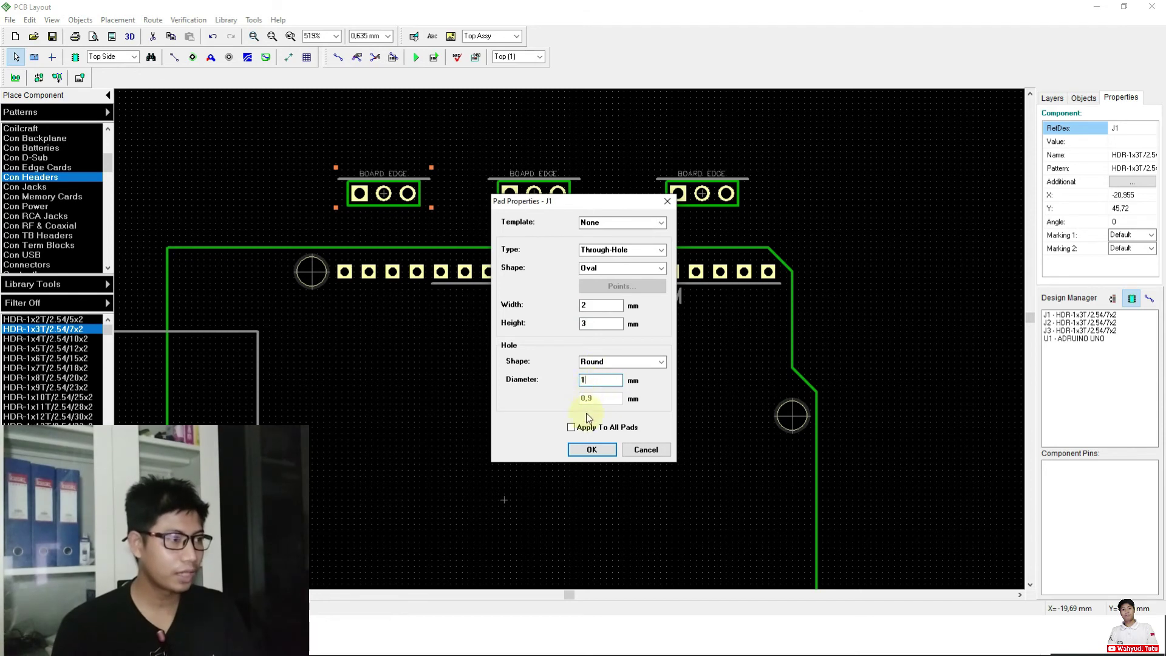
pyautogui.click(592, 450)
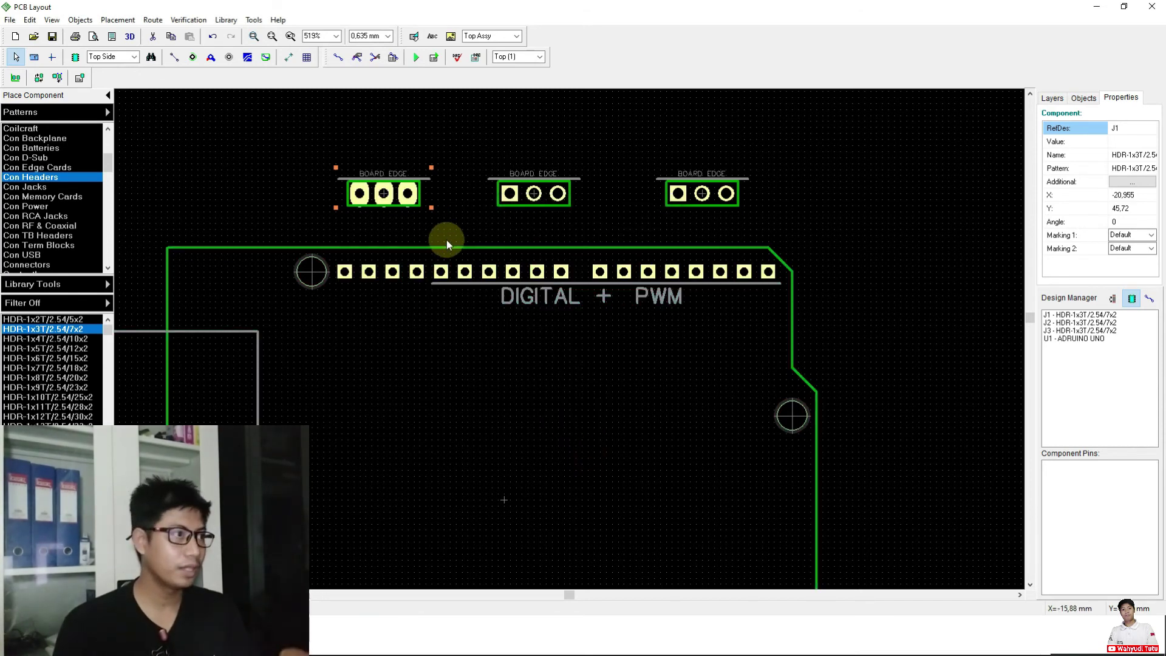
# Delete the middle and right three-pin headers that still have the original pads.
pyautogui.click(521, 214)
pyautogui.press('Delete')
pyautogui.click(662, 204)
pyautogui.press('Delete')
# Paste two copies of the enlarged-pad header to its right and space the three headers out in a row above the digital pins.
pyautogui.click(402, 195)
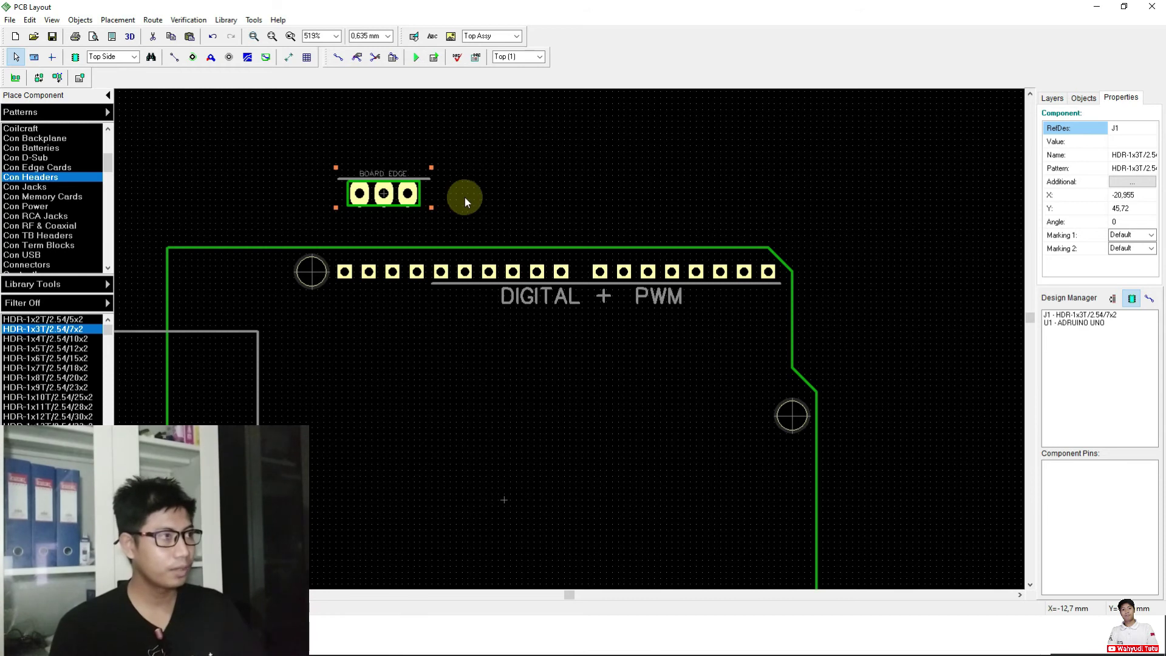
pyautogui.hotkey('ctrl', 'v')
pyautogui.click(521, 199)
pyautogui.hotkey('ctrl', 'v')
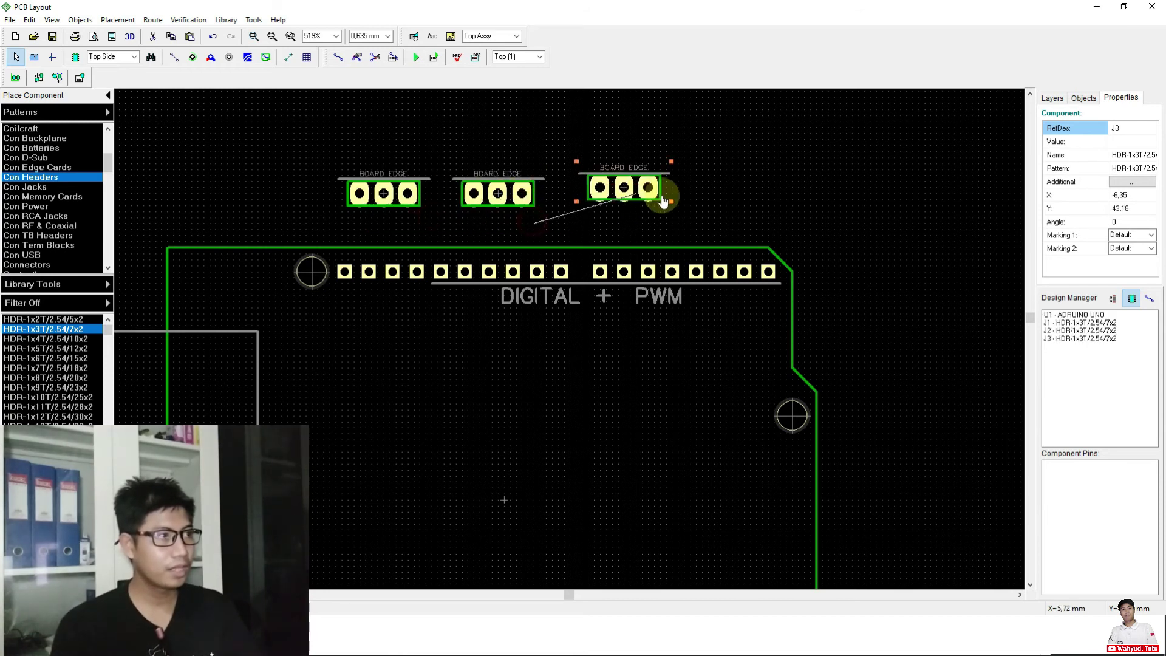
pyautogui.click(710, 203)
pyautogui.click(789, 205)
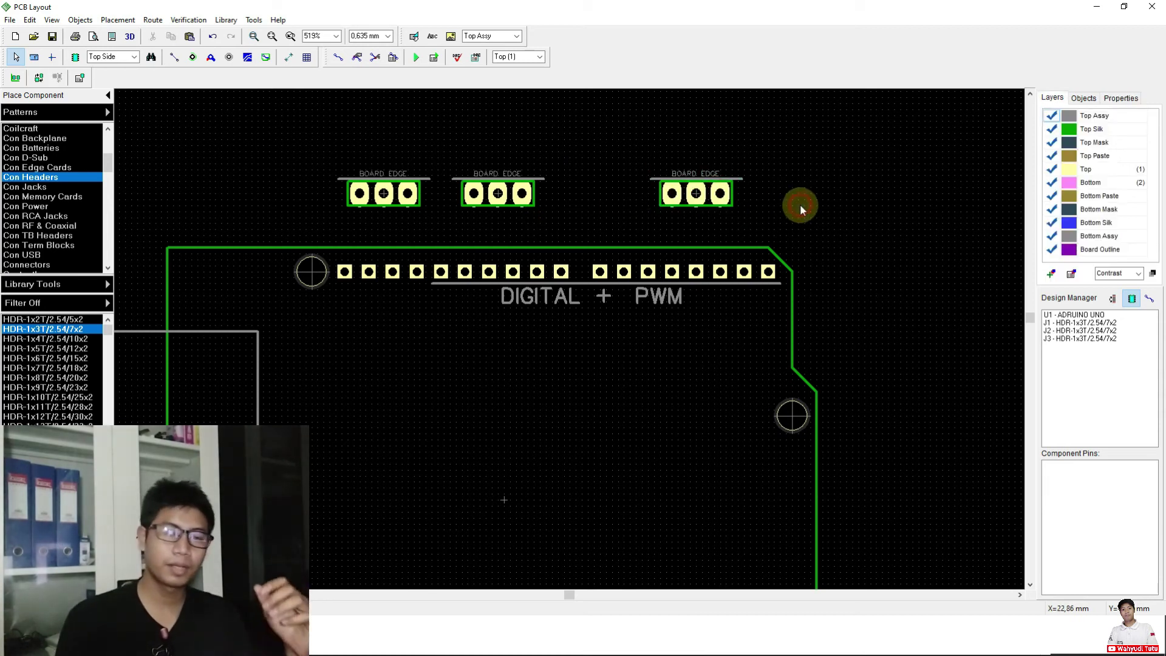
pyautogui.moveTo(503, 201); pyautogui.dragTo(558, 202)
pyautogui.click(621, 226)
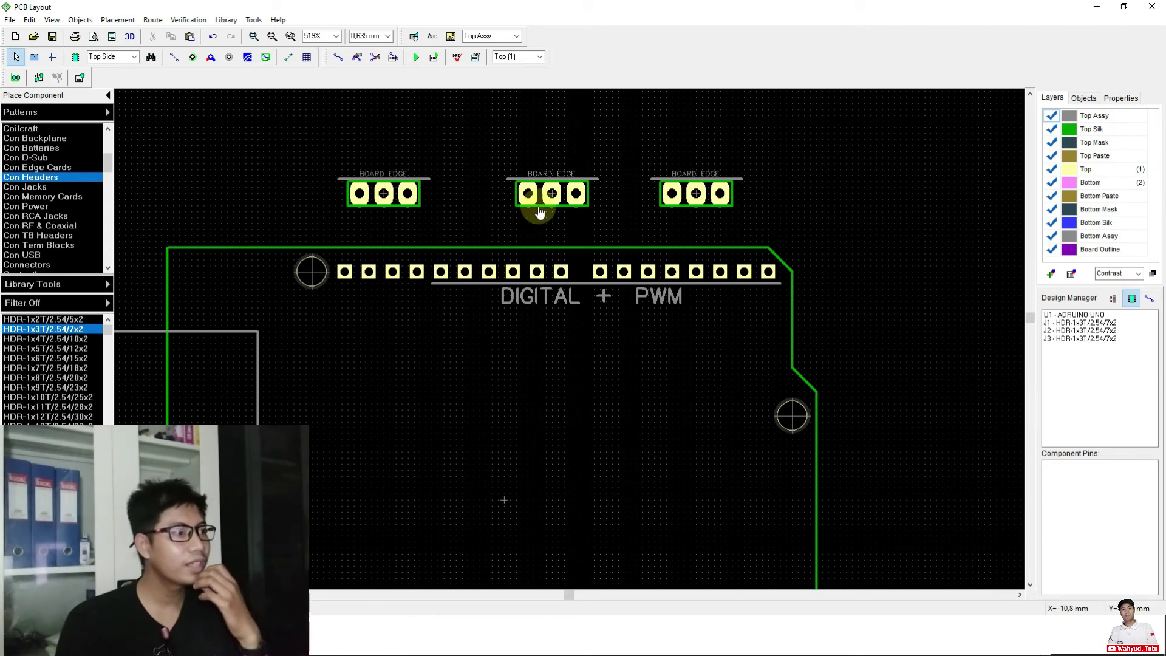
# Make Bottom (2) the active layer for routing.
pyautogui.scroll(-5, 683, 177)
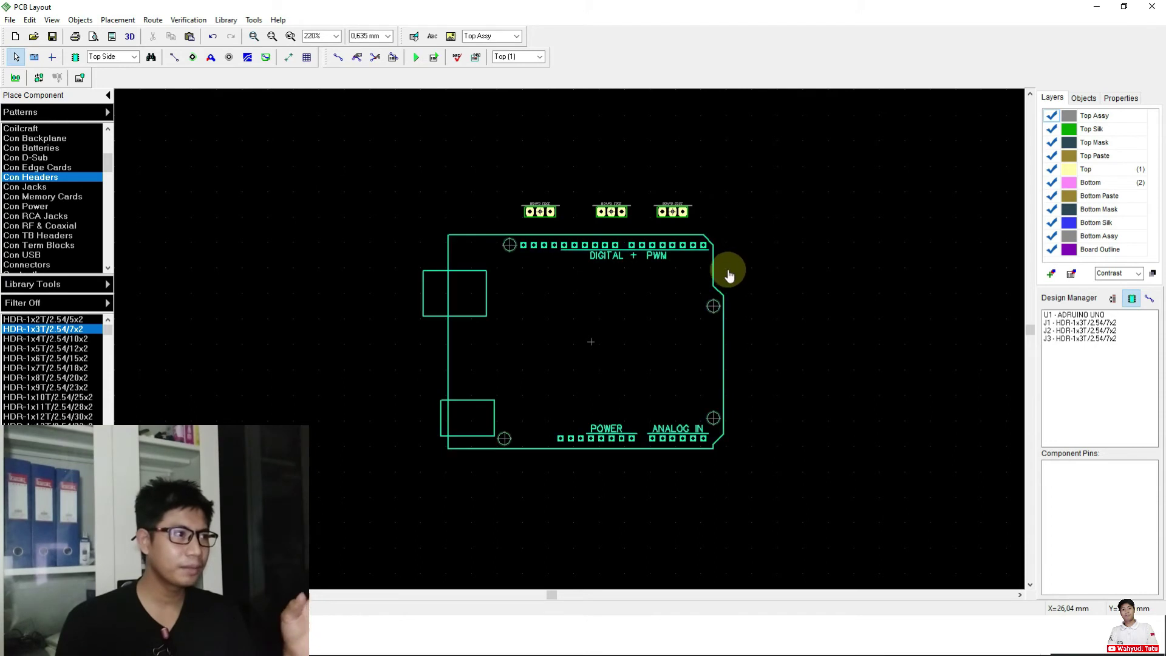
pyautogui.scroll(-3, 605, 222)
pyautogui.scroll(4, 606, 225)
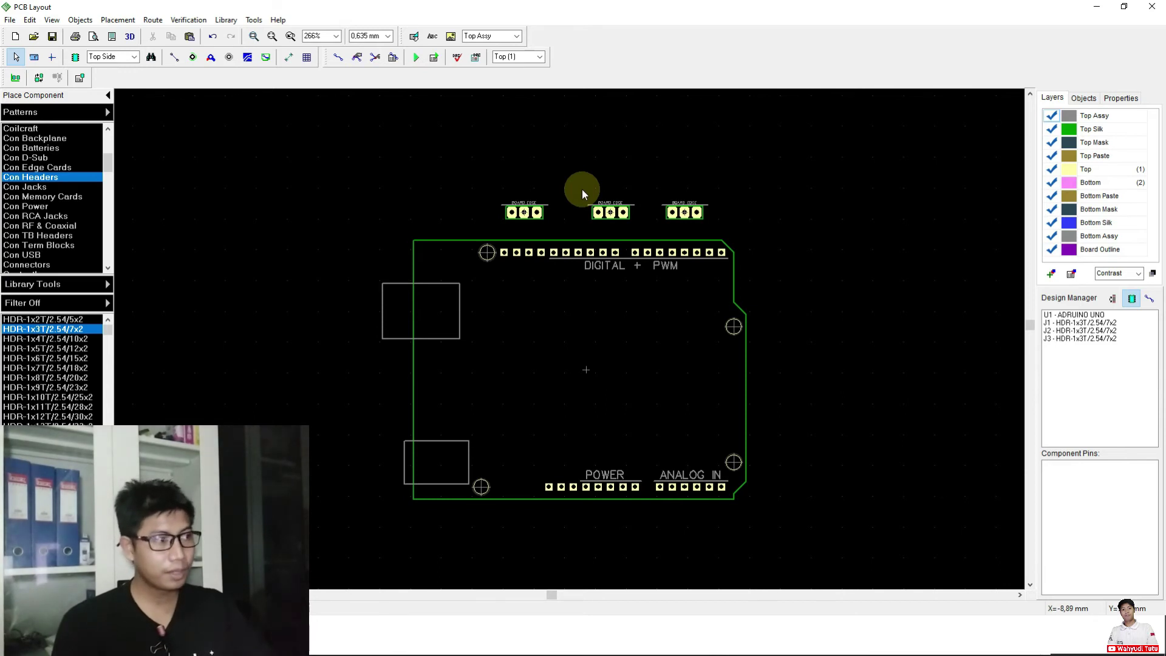
pyautogui.press('b')
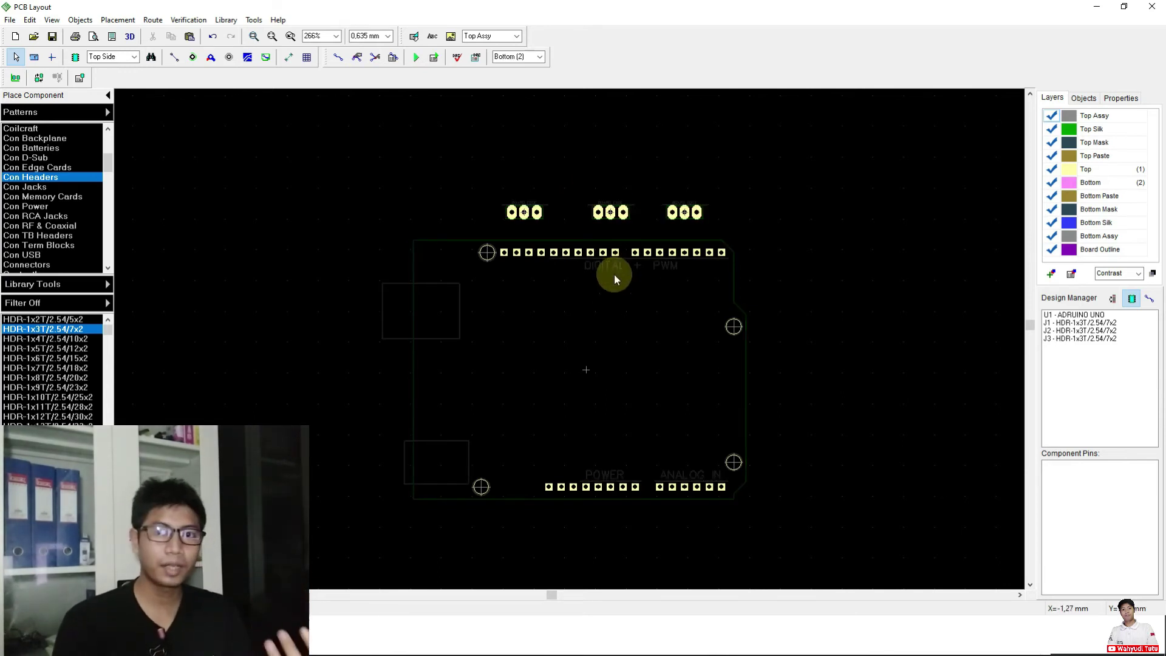
pyautogui.scroll(2, 593, 189)
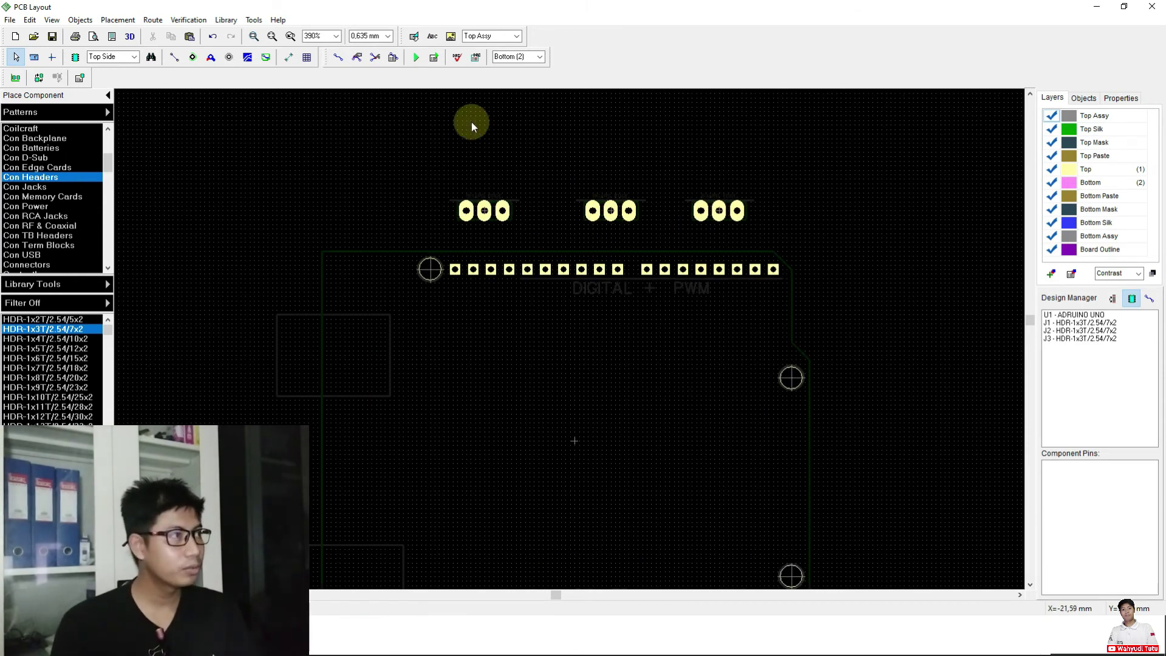
# Route the middle header's three pads manually on the bottom layer to the three nearest Arduino digital pads around the gap.
pyautogui.click(335, 57)
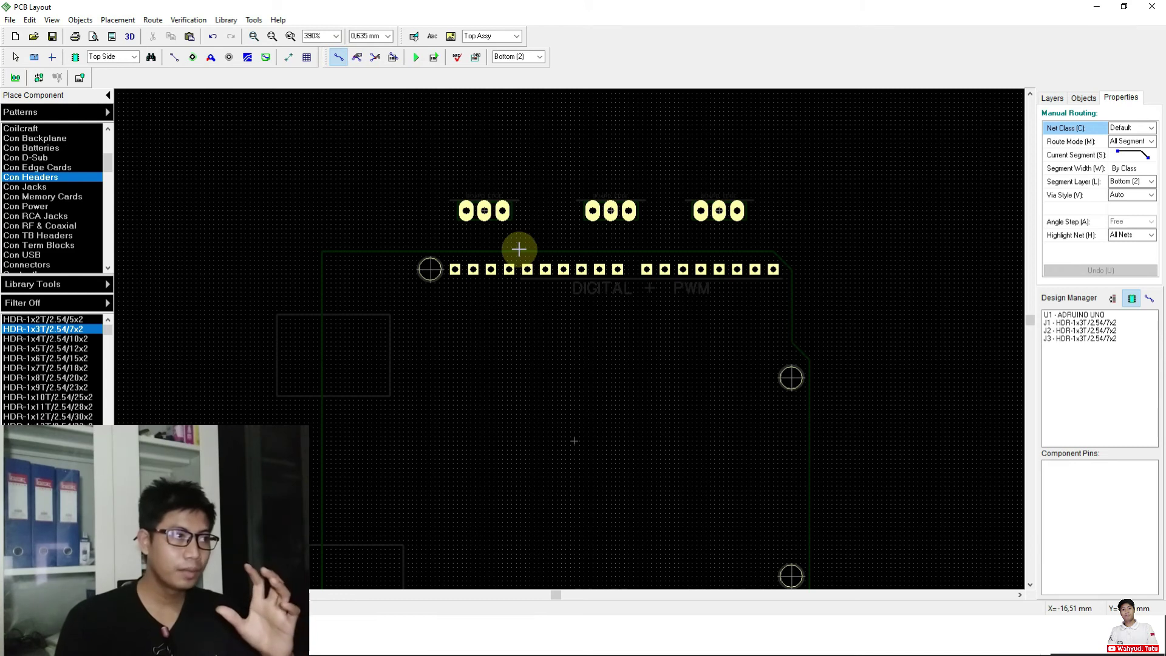
pyautogui.click(629, 211)
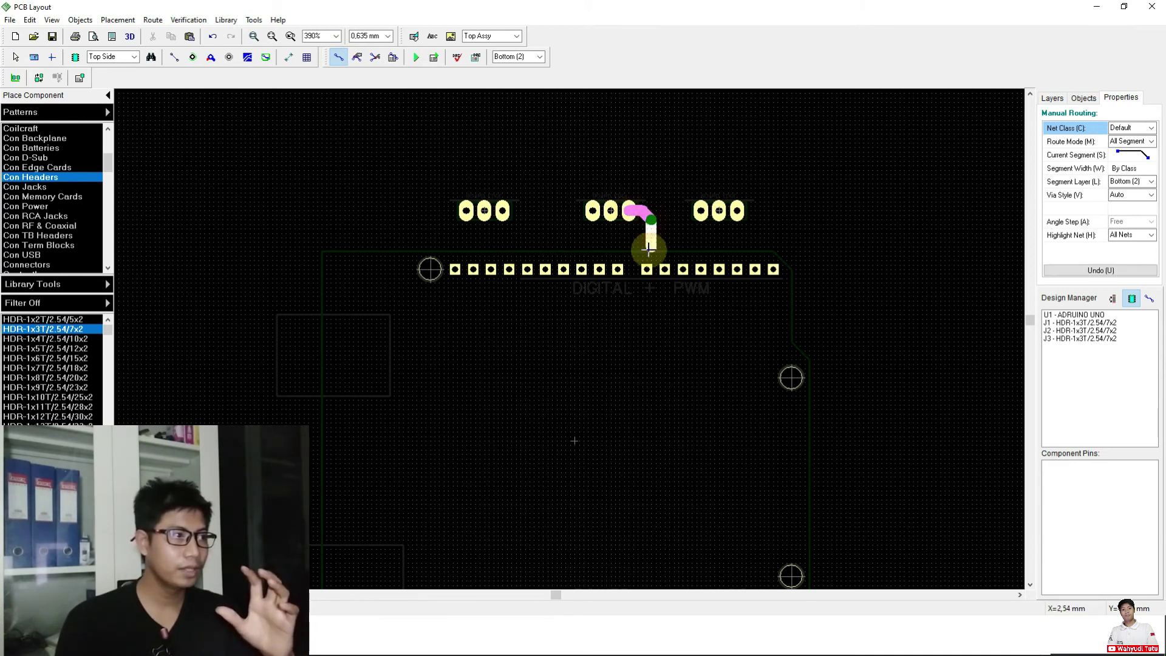
pyautogui.click(647, 267)
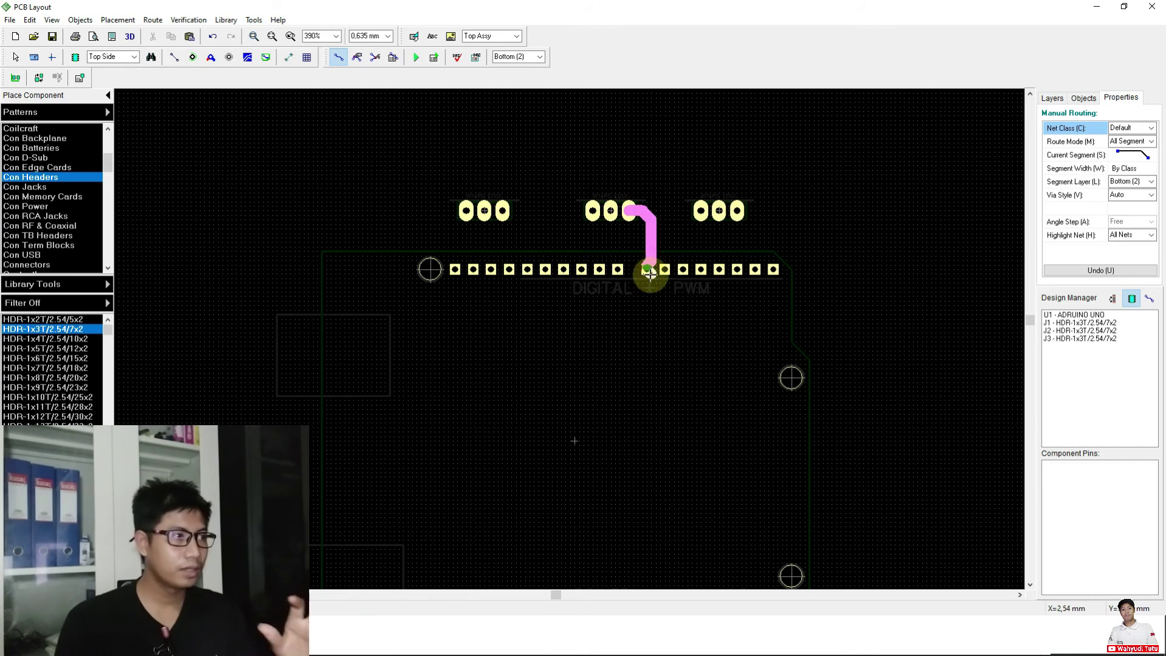
pyautogui.click(617, 269)
pyautogui.click(611, 212)
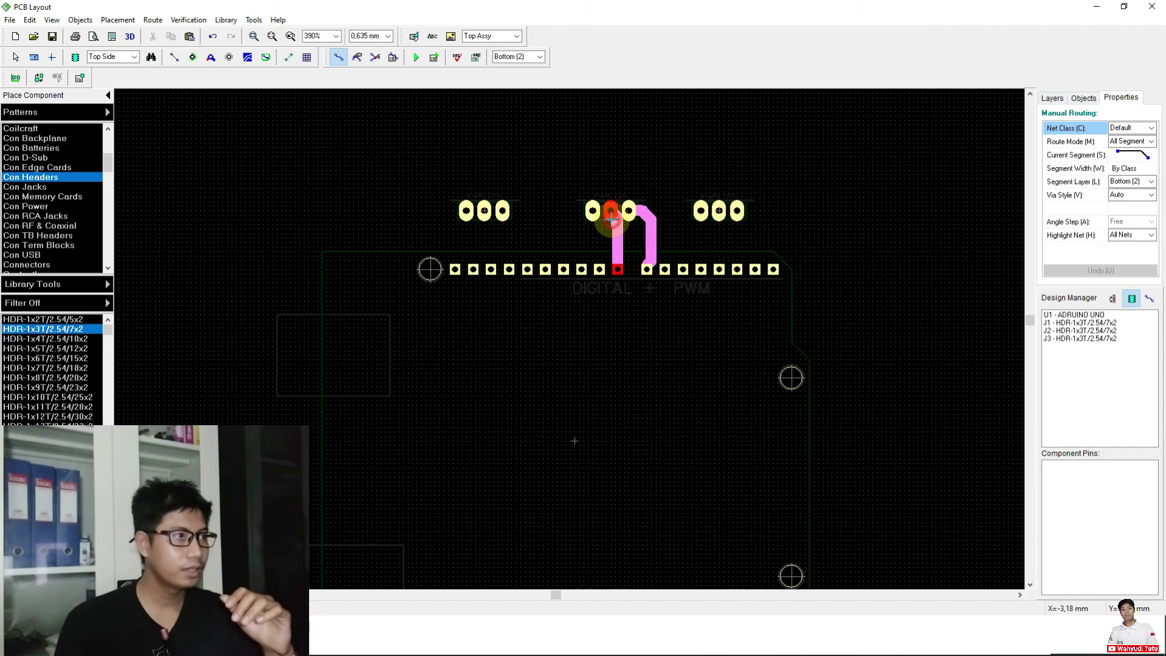
pyautogui.click(592, 212)
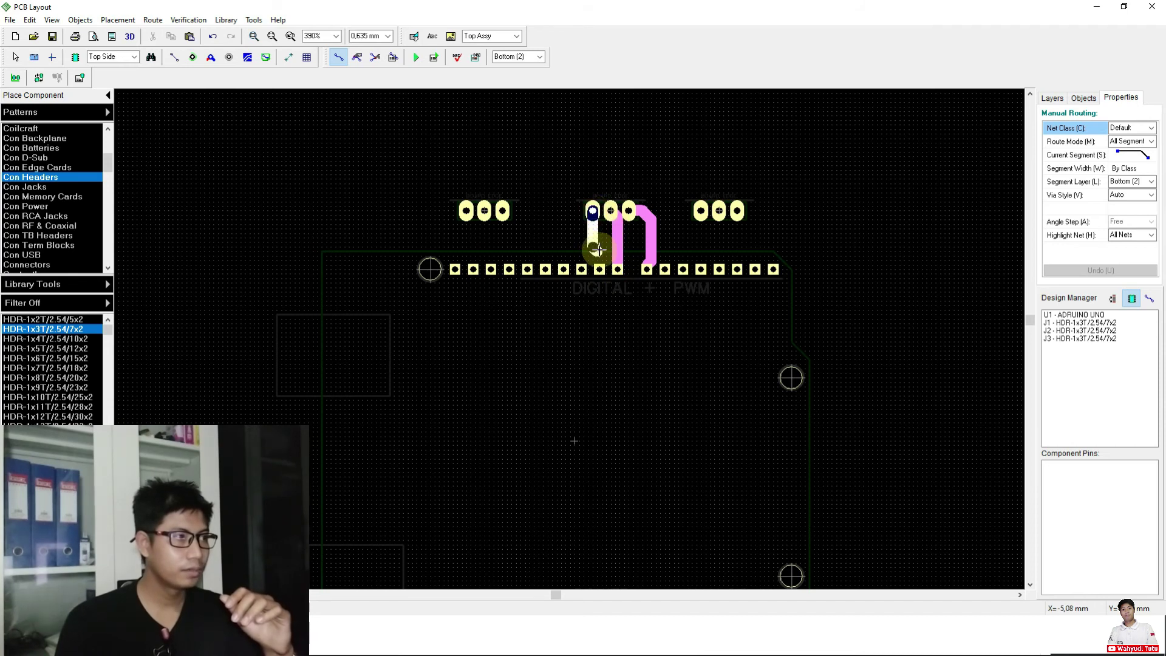
pyautogui.click(599, 269)
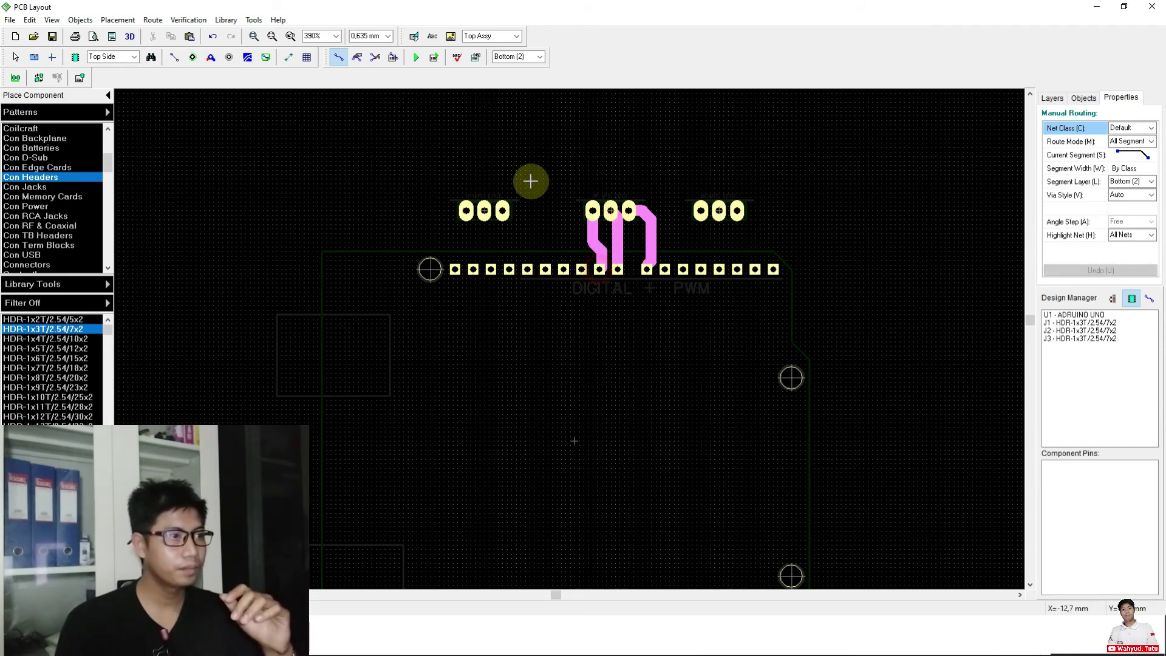
pyautogui.click(755, 269)
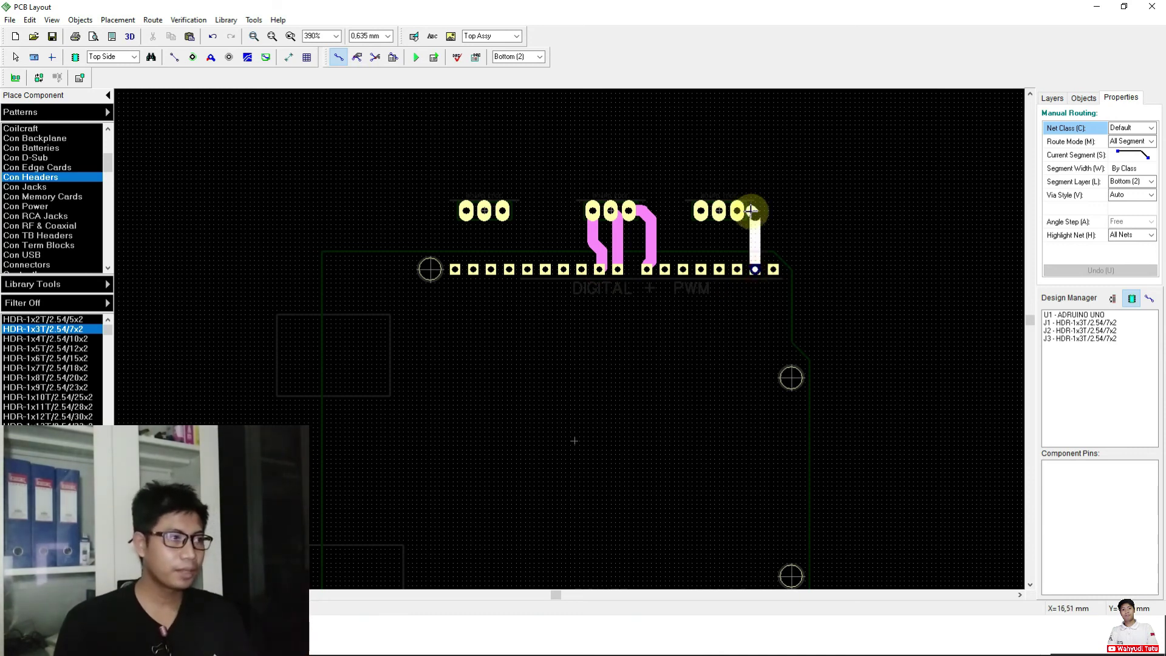
pyautogui.scroll(-2, 749, 209)
pyautogui.scroll(3, 749, 214)
pyautogui.rightClick(734, 209)
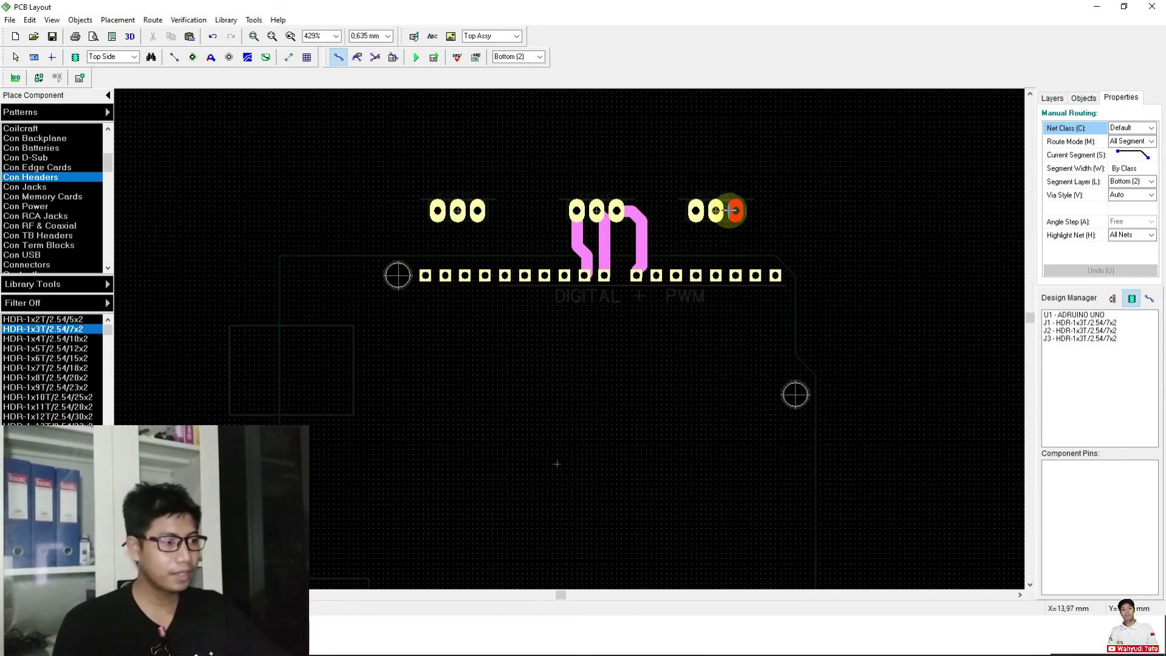
# Link the sixth and seventh pads of the Arduino's POWER row with a short bottom-layer trace.
pyautogui.scroll(-2, 737, 187)
pyautogui.click(663, 533)
pyautogui.rightClick(656, 547)
pyautogui.click(632, 534)
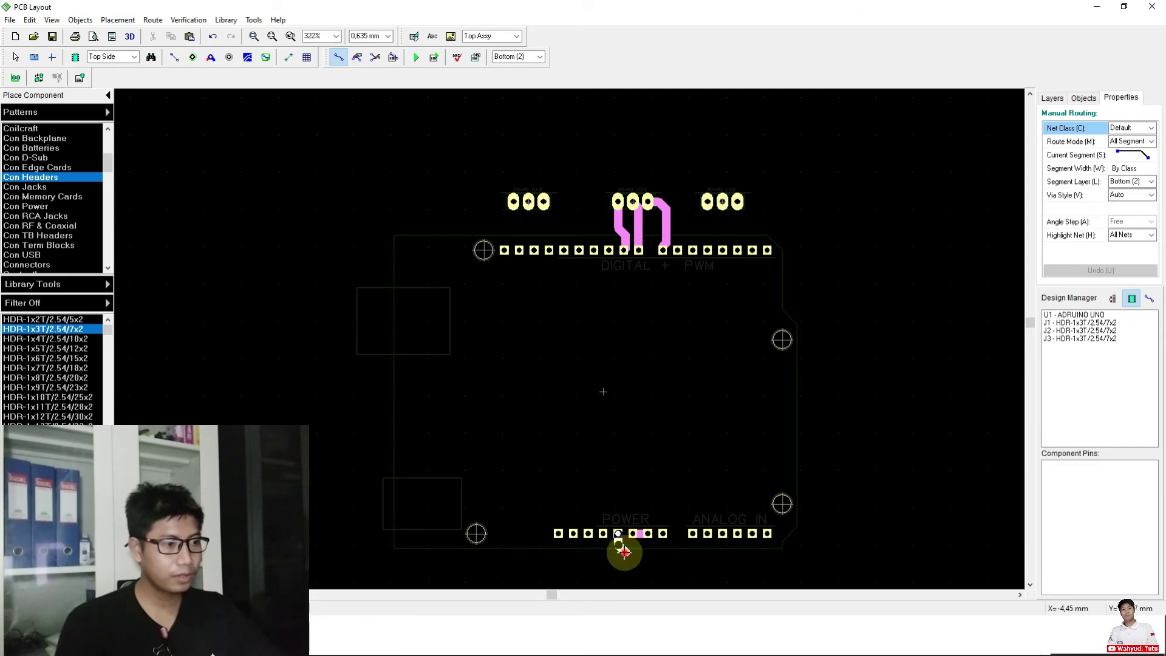
# Route the fifth POWER pad around the board's right side to the right header's right pad, and connect that header's middle pad to the digital pad below.
pyautogui.click(828, 524)
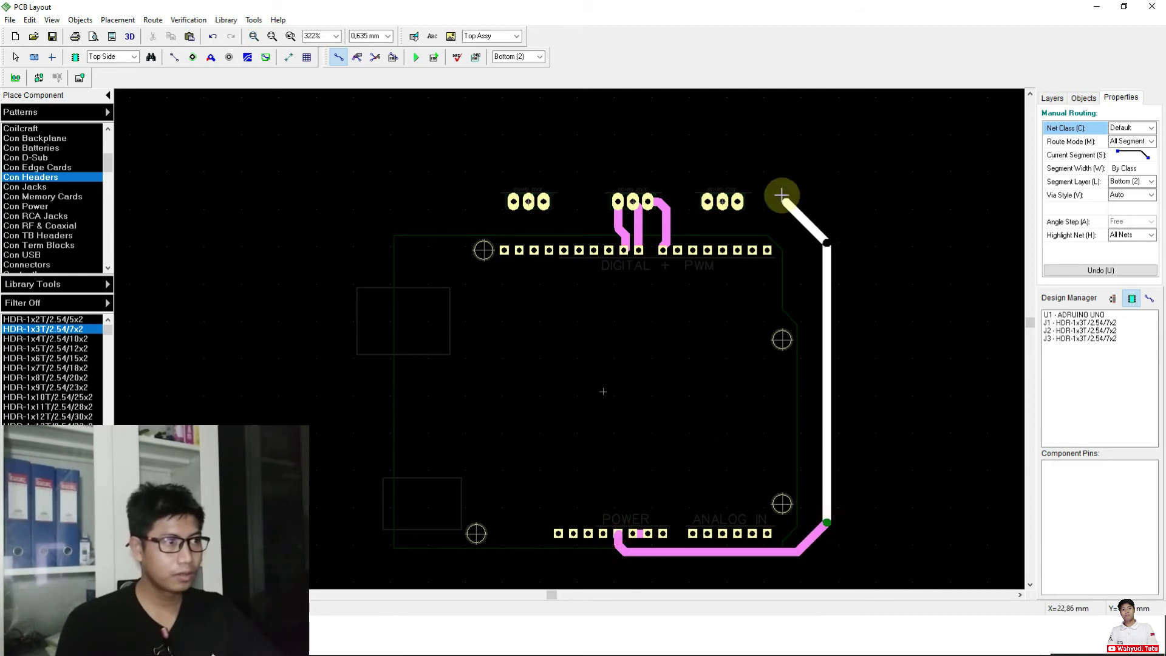
pyautogui.click(779, 196)
pyautogui.click(738, 201)
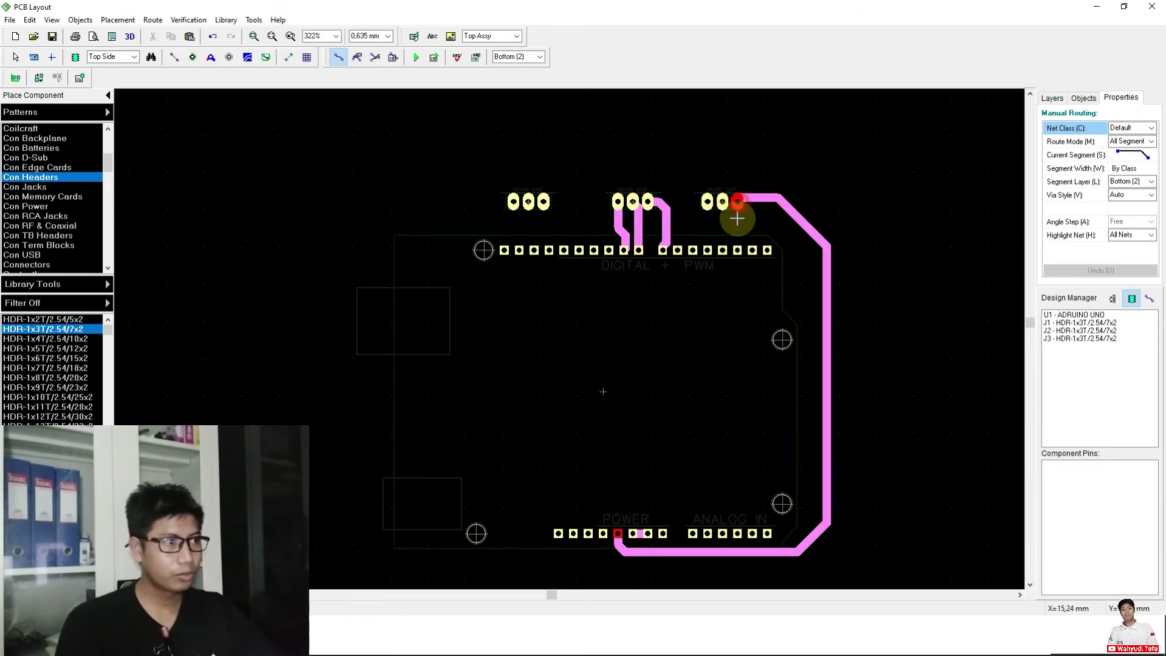
pyautogui.click(722, 250)
pyautogui.click(722, 202)
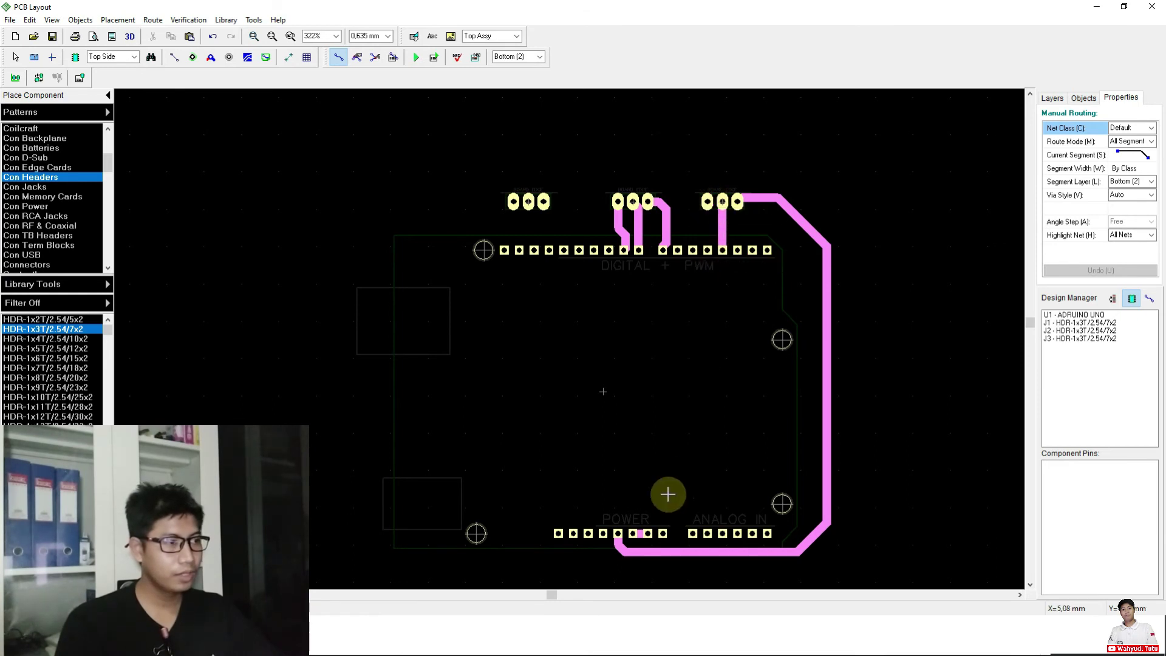
# Route the seventh POWER pad diagonally across the board, around its upper-left corner and above the headers to the right header's left pad.
pyautogui.click(648, 534)
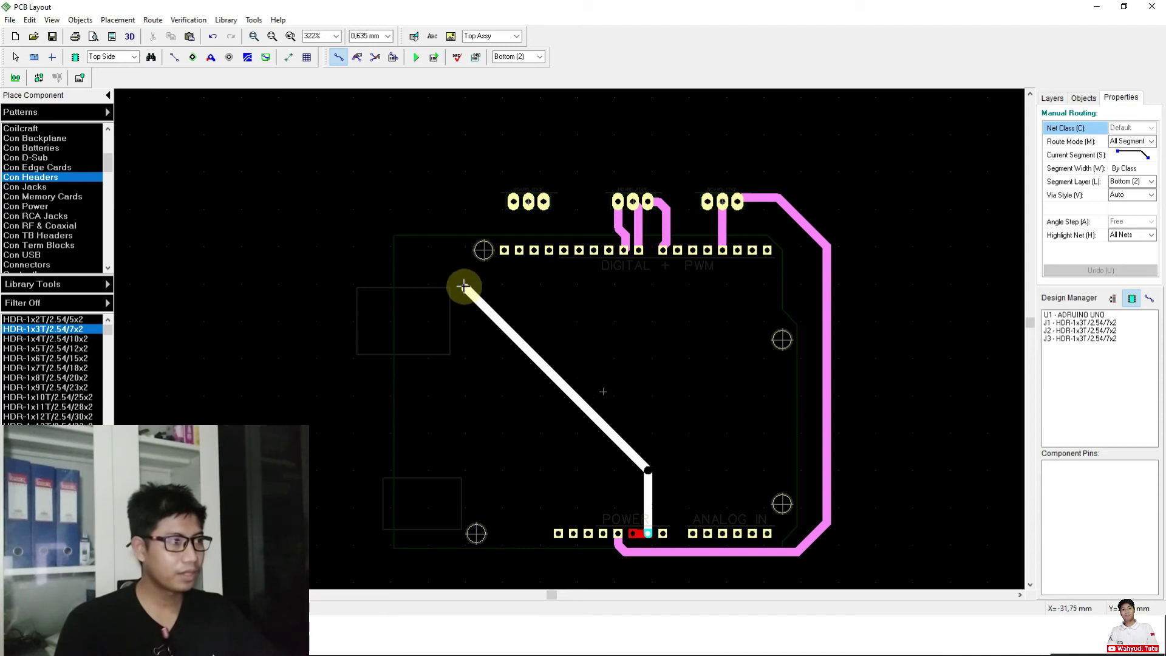
pyautogui.click(450, 265)
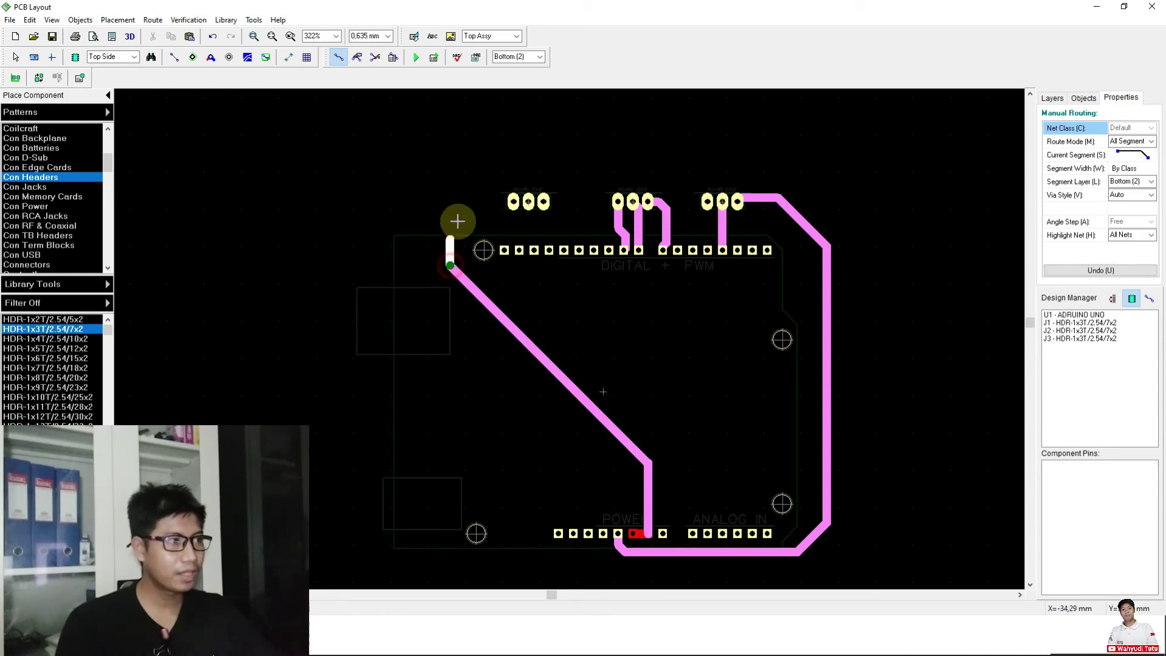
pyautogui.click(472, 184)
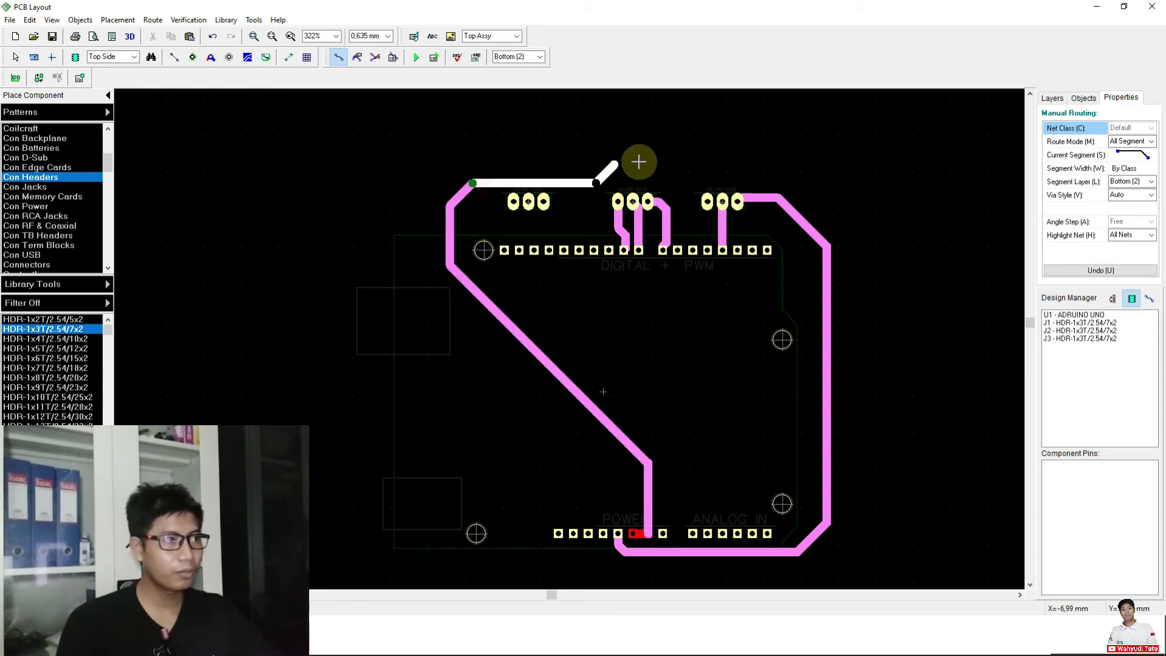
pyautogui.click(707, 185)
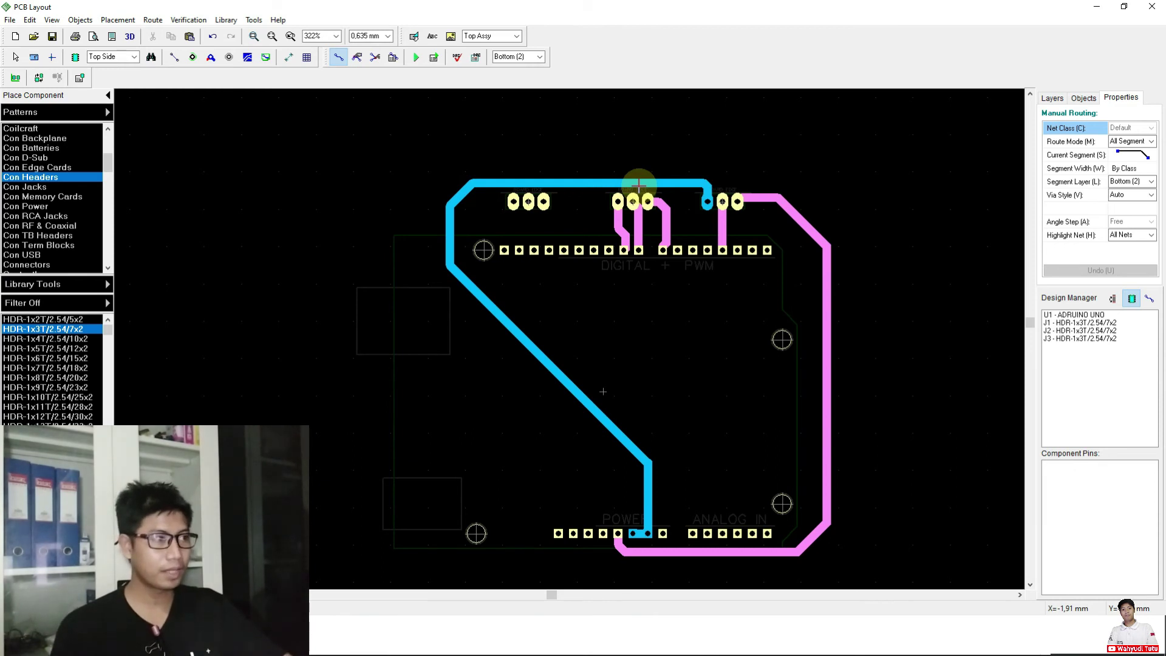
# Switch the active layer to Top and examine the board outline, headers and traces across the whole layout.
pyautogui.press('l')
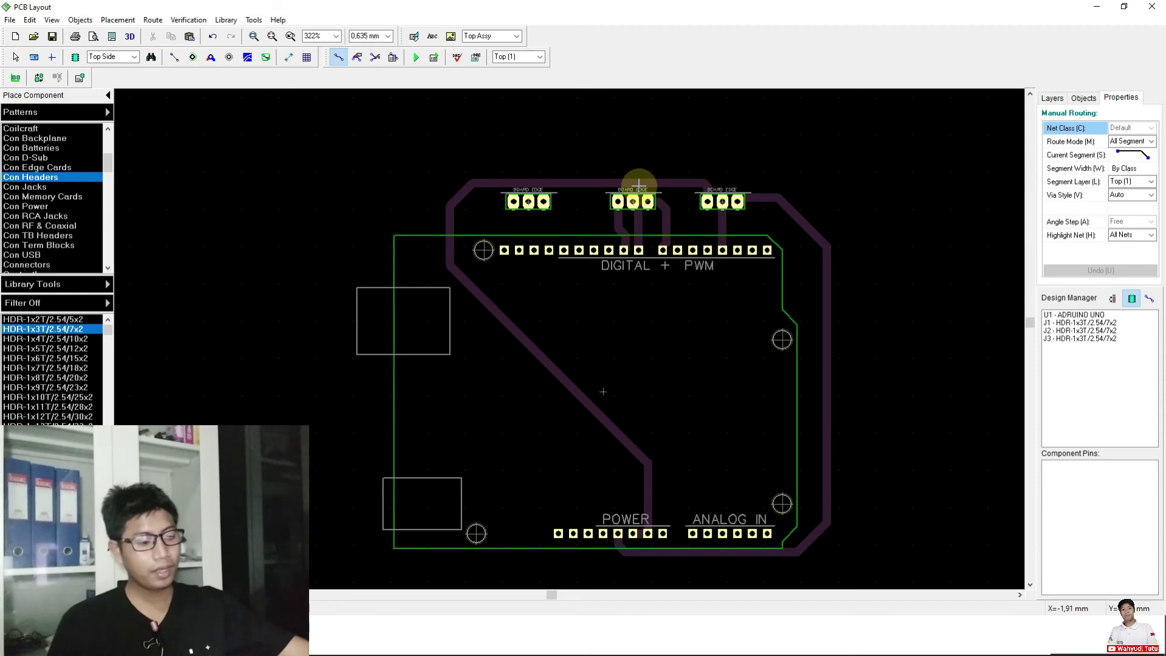
pyautogui.press('t')
pyautogui.press('t')
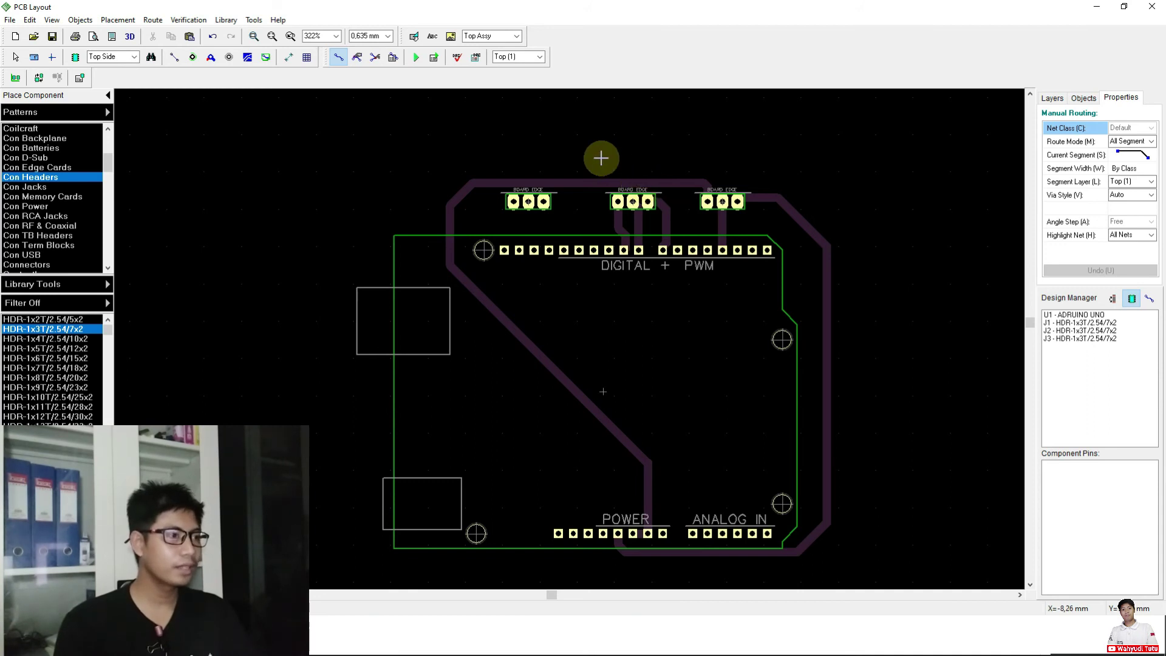
pyautogui.scroll(1, 602, 159)
pyautogui.scroll(-14, 602, 158)
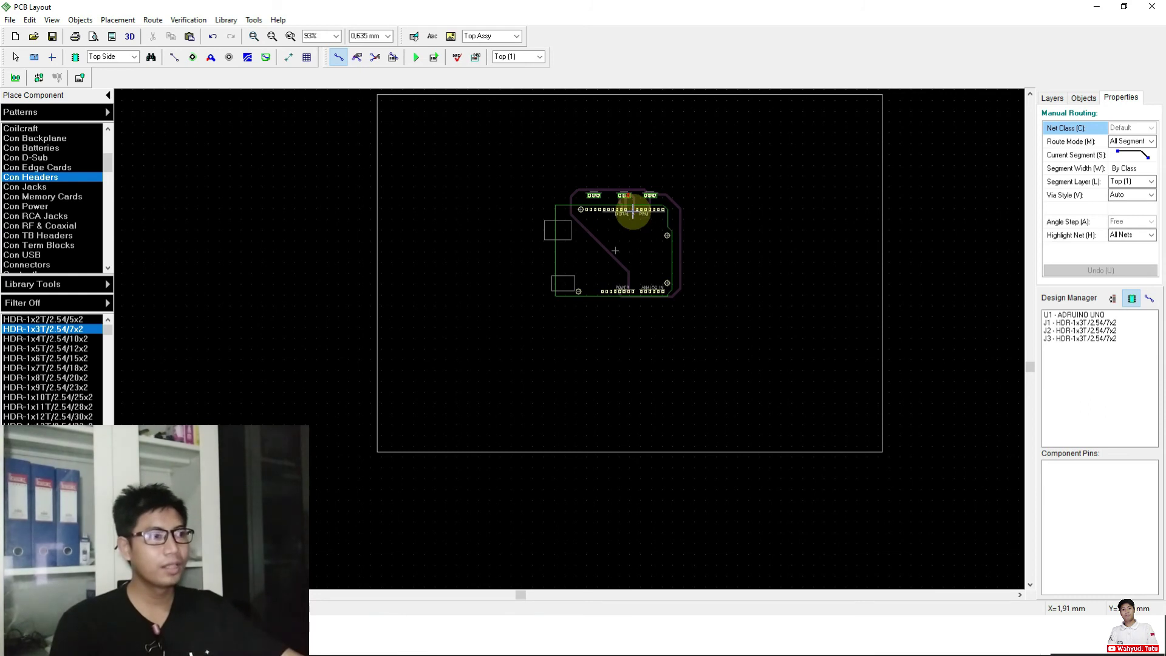
pyautogui.scroll(2, 614, 210)
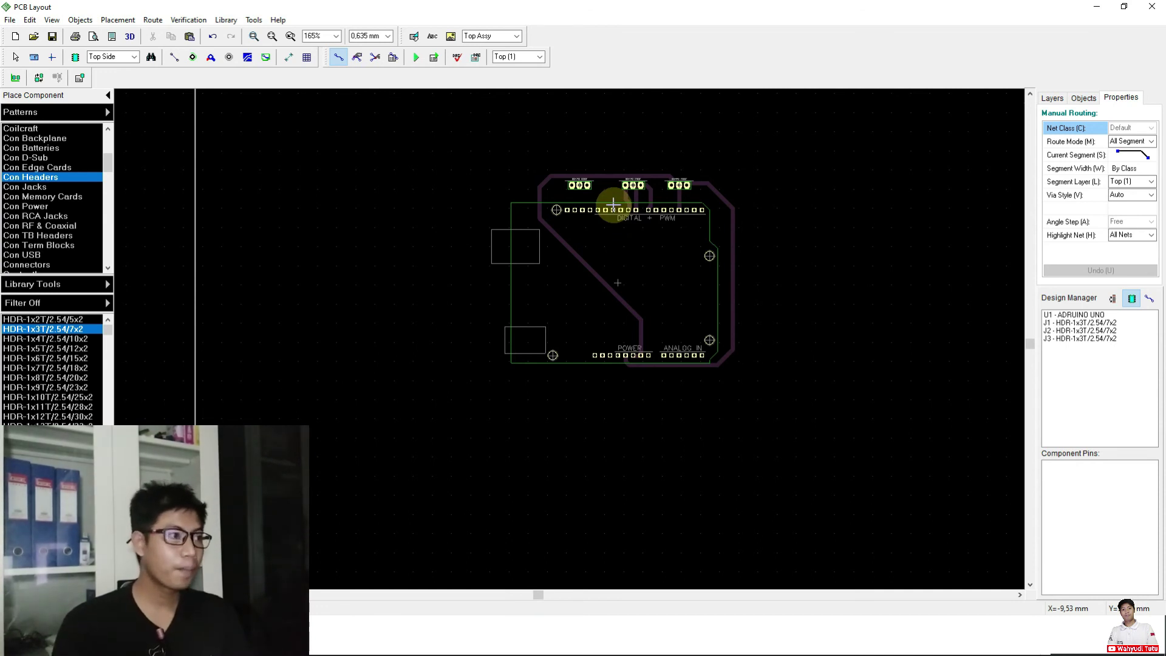
pyautogui.scroll(2, 609, 211)
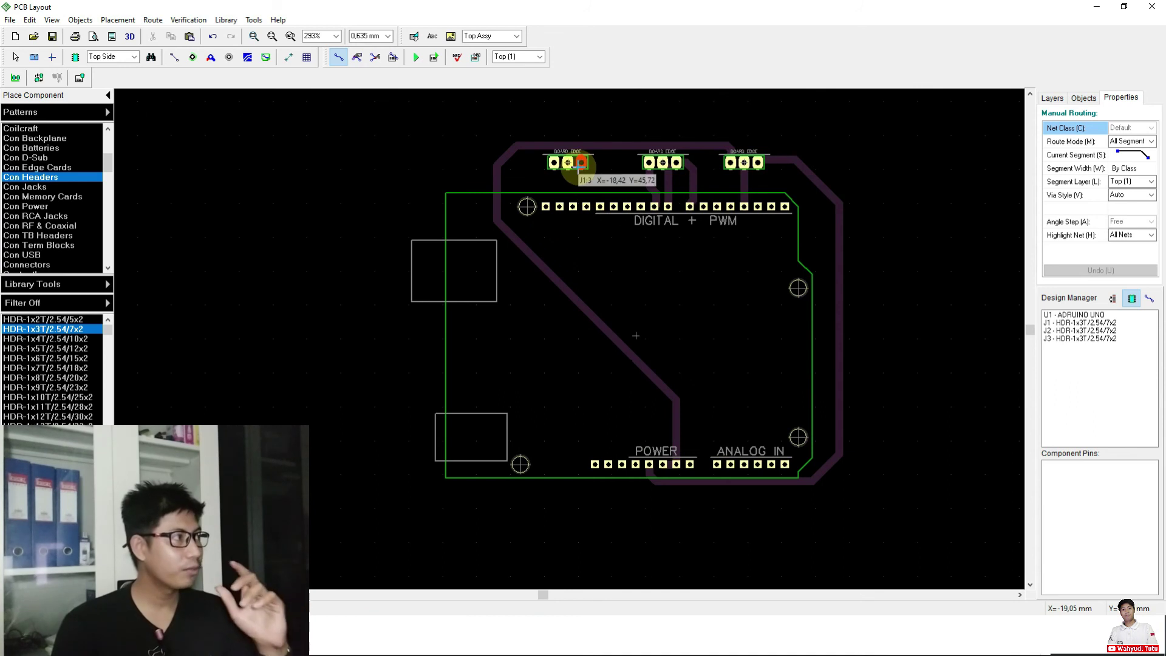
pyautogui.click(16, 36)
pyautogui.click(554, 351)
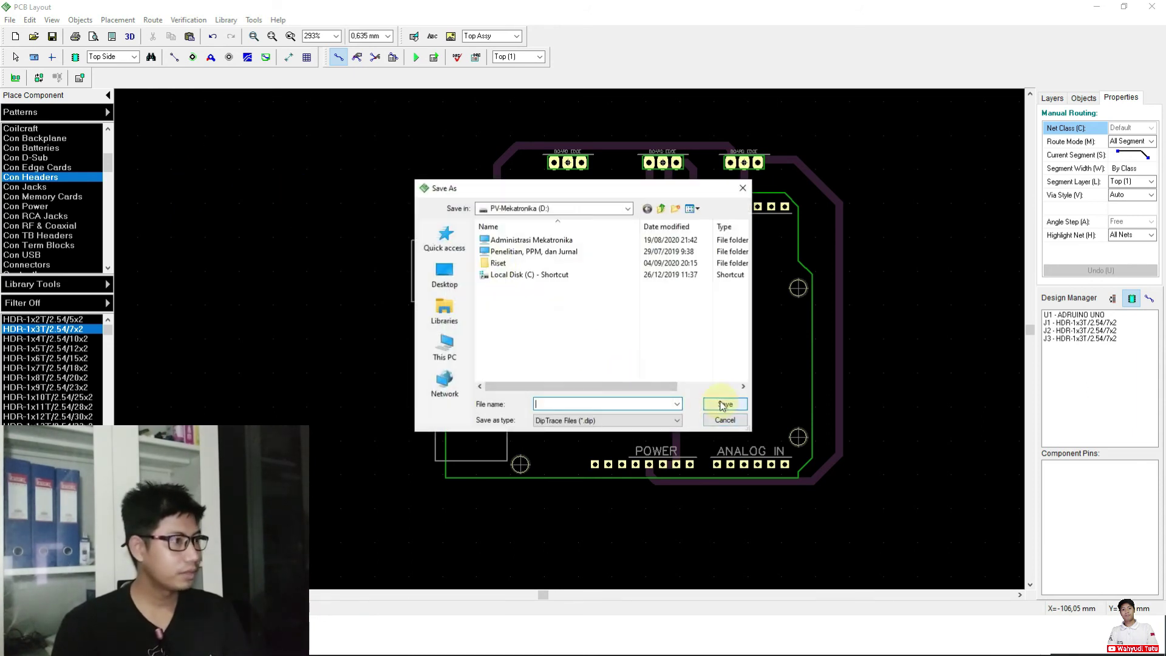
pyautogui.click(724, 419)
pyautogui.click(662, 363)
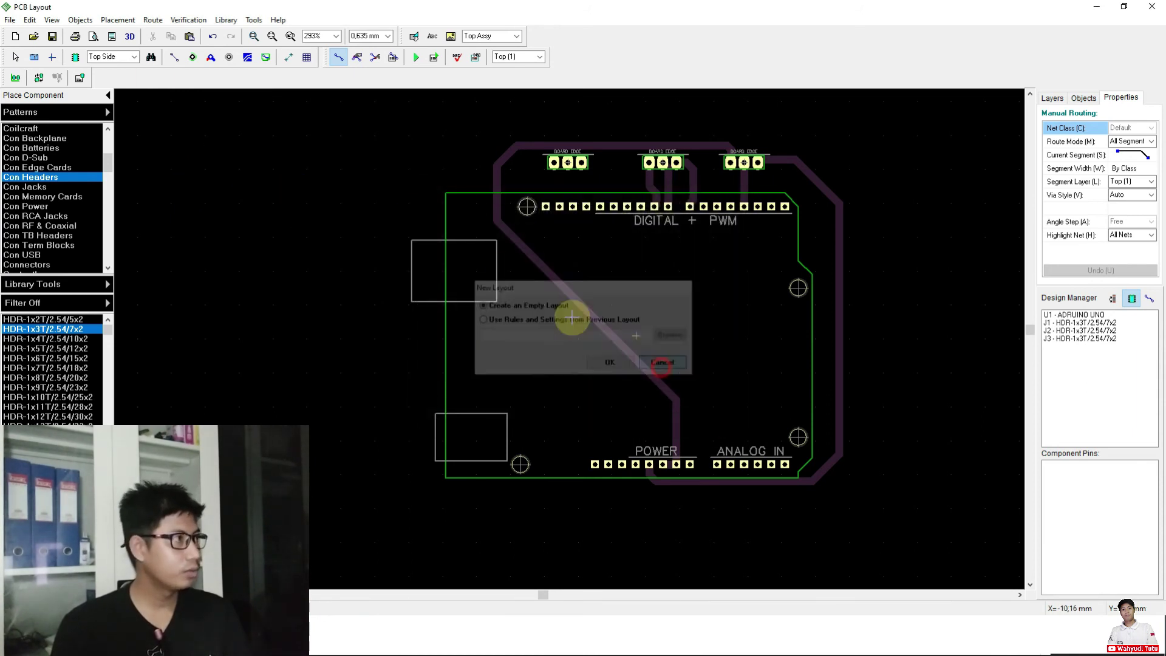
# Open the layout's print preview with Bottom as the current layer and inspect the black traces and pads.
pyautogui.click(93, 37)
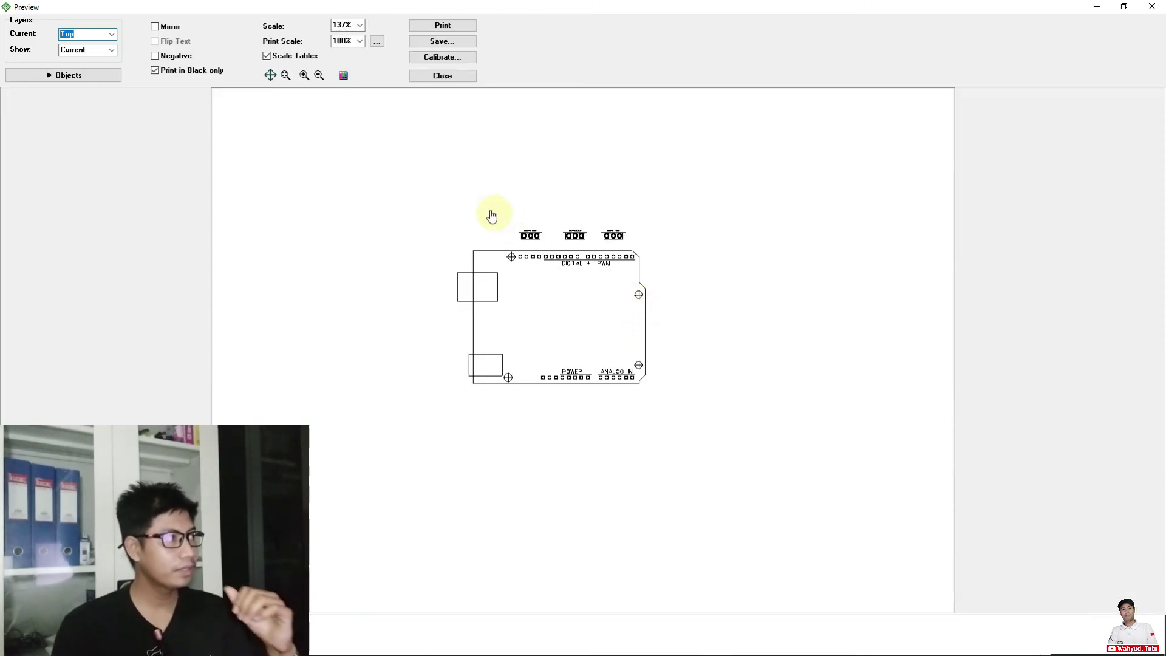
pyautogui.click(111, 35)
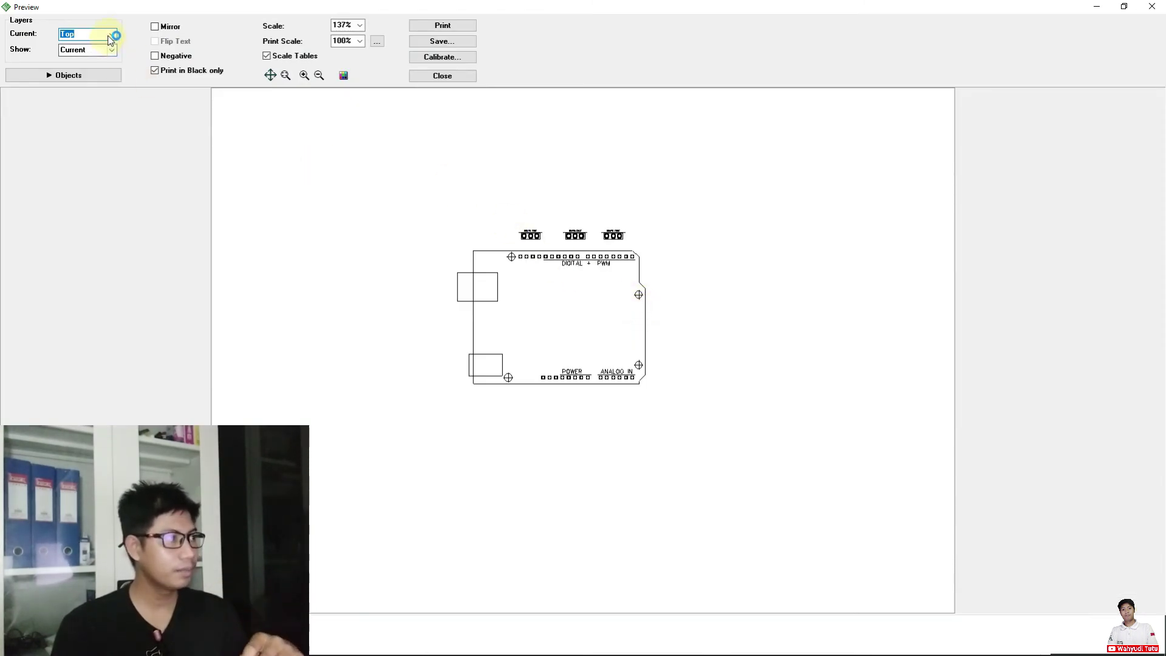
pyautogui.click(99, 51)
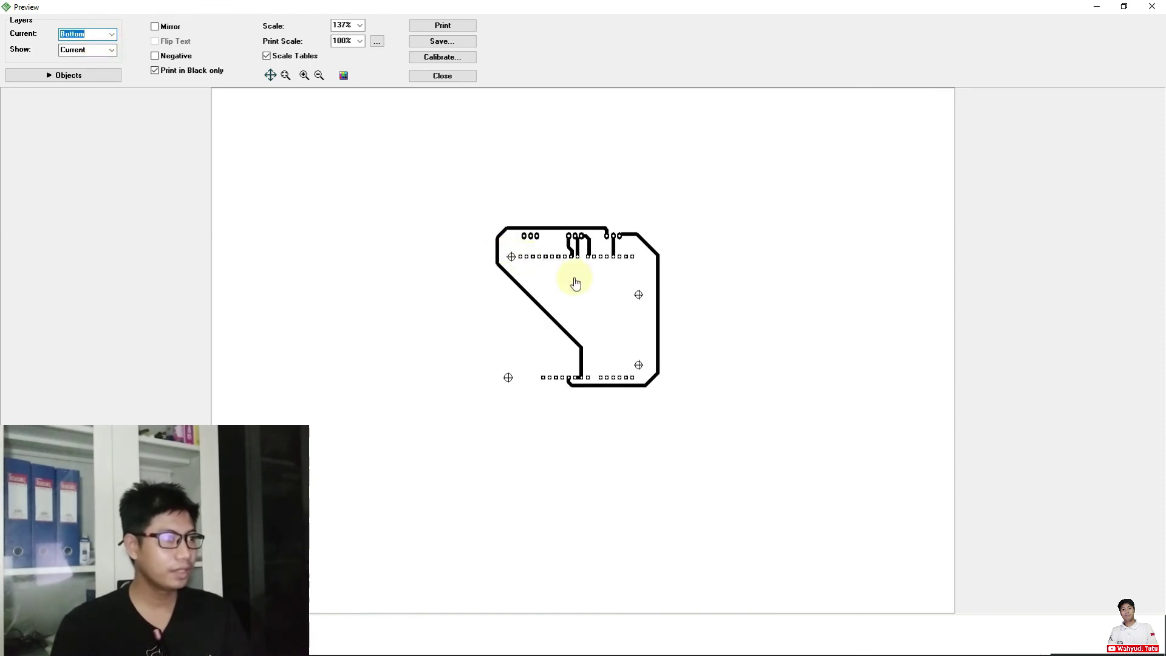
pyautogui.scroll(-5, 575, 284)
pyautogui.scroll(8, 575, 282)
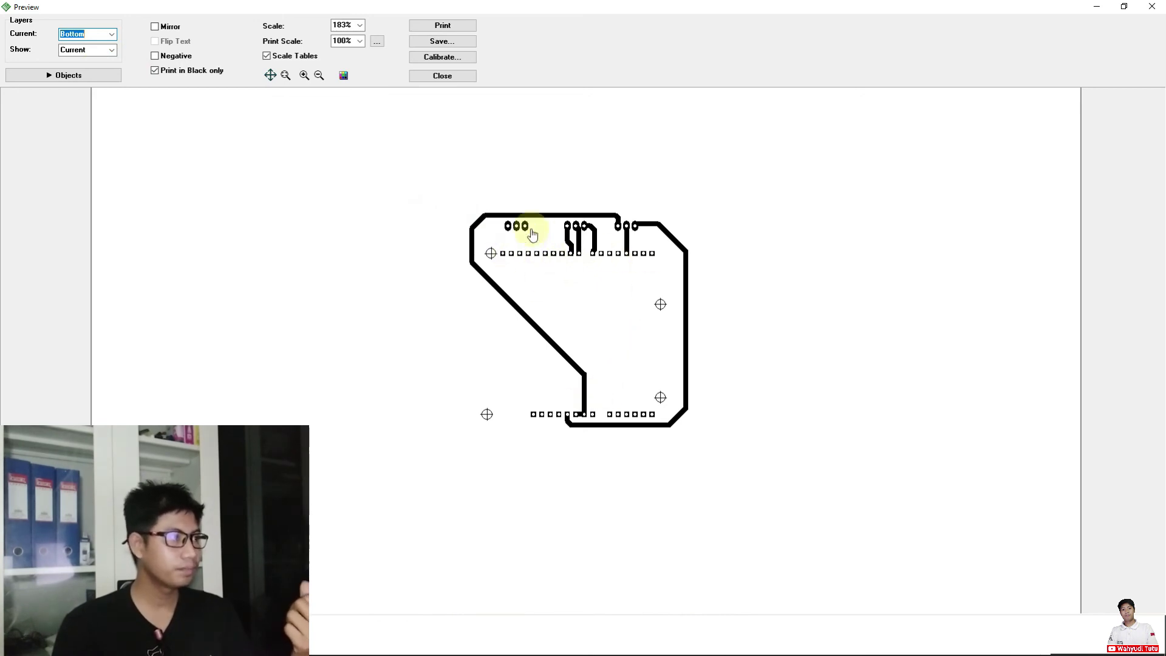
# Move the layout toward the upper-left corner of the print page and set the preview scale to 100%.
pyautogui.scroll(-6, 602, 216)
pyautogui.scroll(3, 534, 191)
pyautogui.click(269, 74)
pyautogui.moveTo(569, 226); pyautogui.dragTo(386, 144)
pyautogui.click(360, 24)
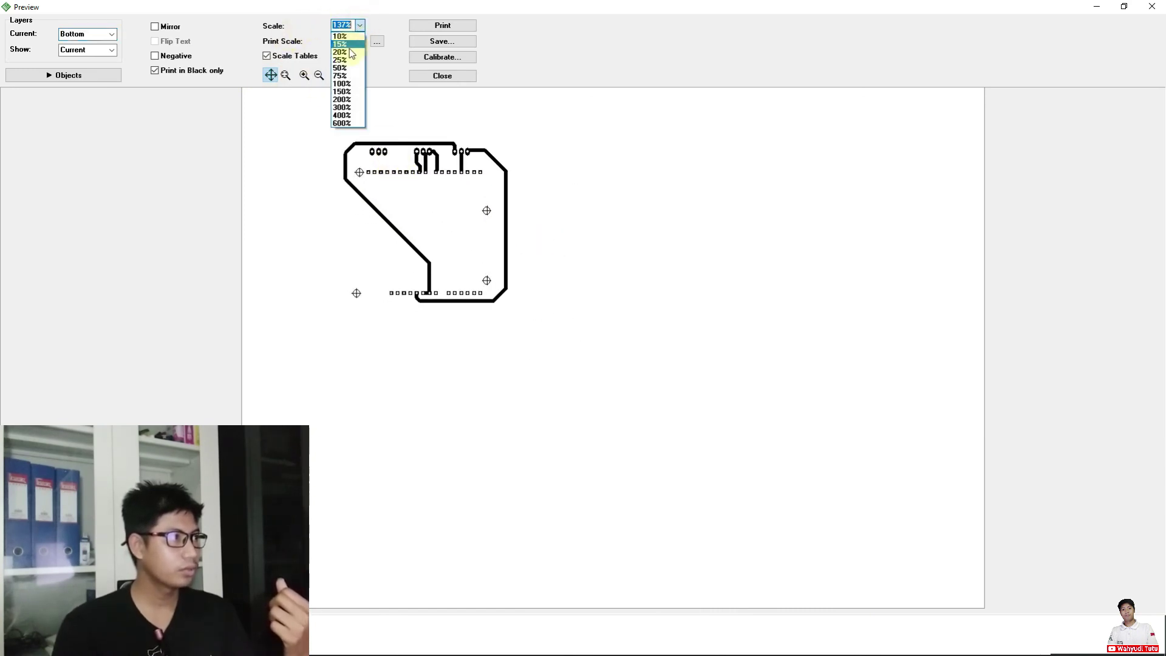
pyautogui.click(342, 83)
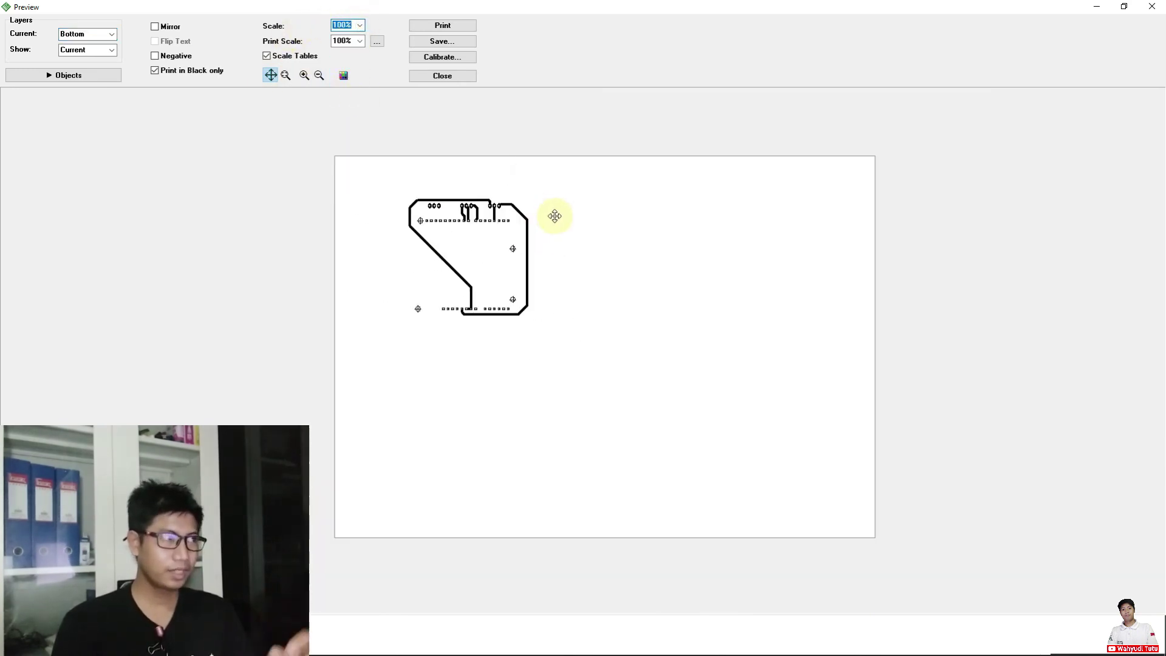